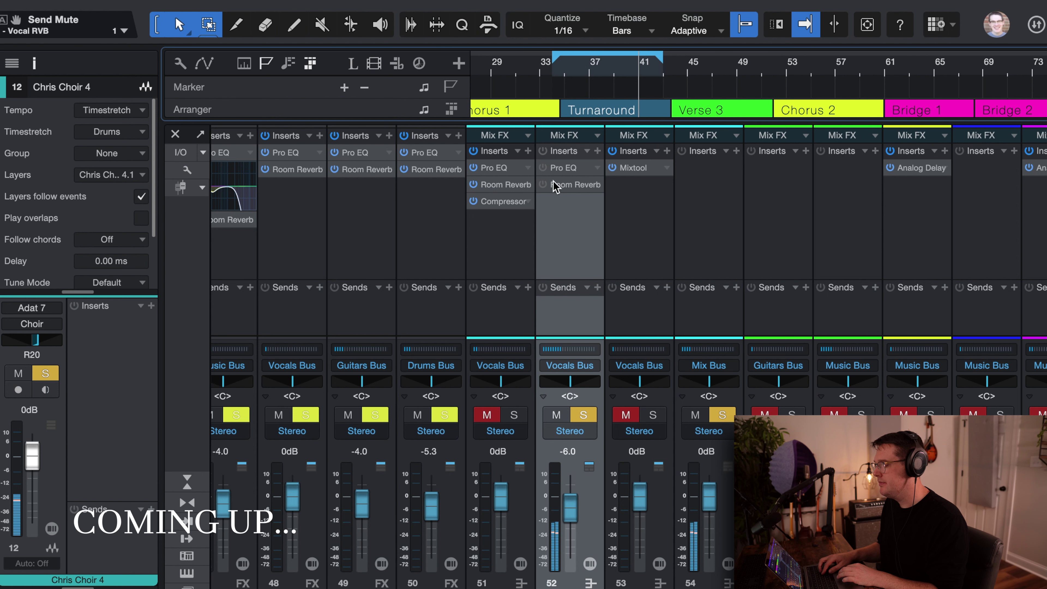
Re-enable the Pro EQ and Room Reverb inserts on Vocals Bus channel 52, then restart playback near bar 39
left_click(543, 151)
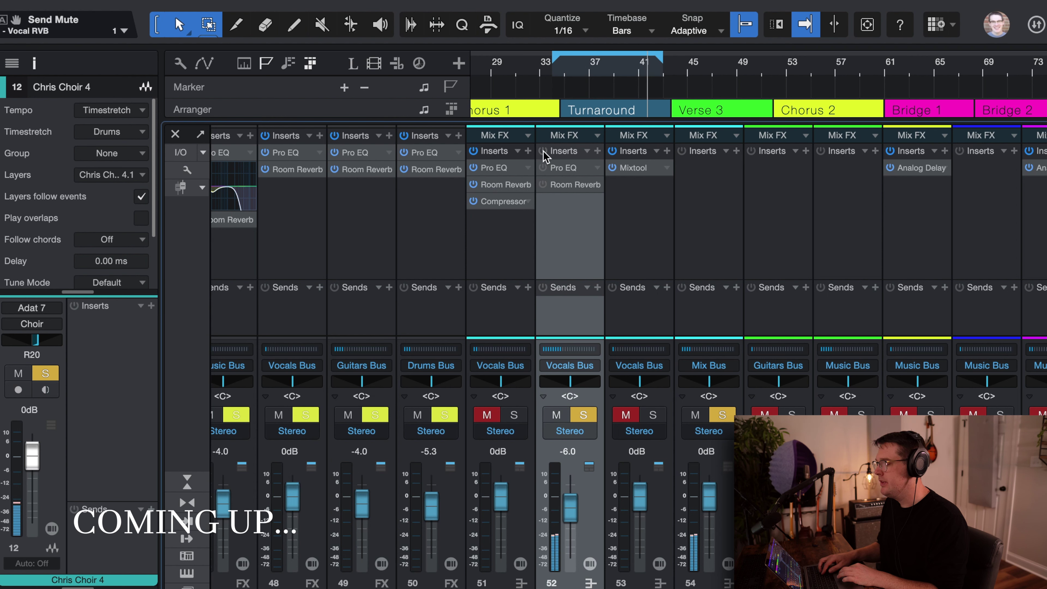
left_click(616, 73)
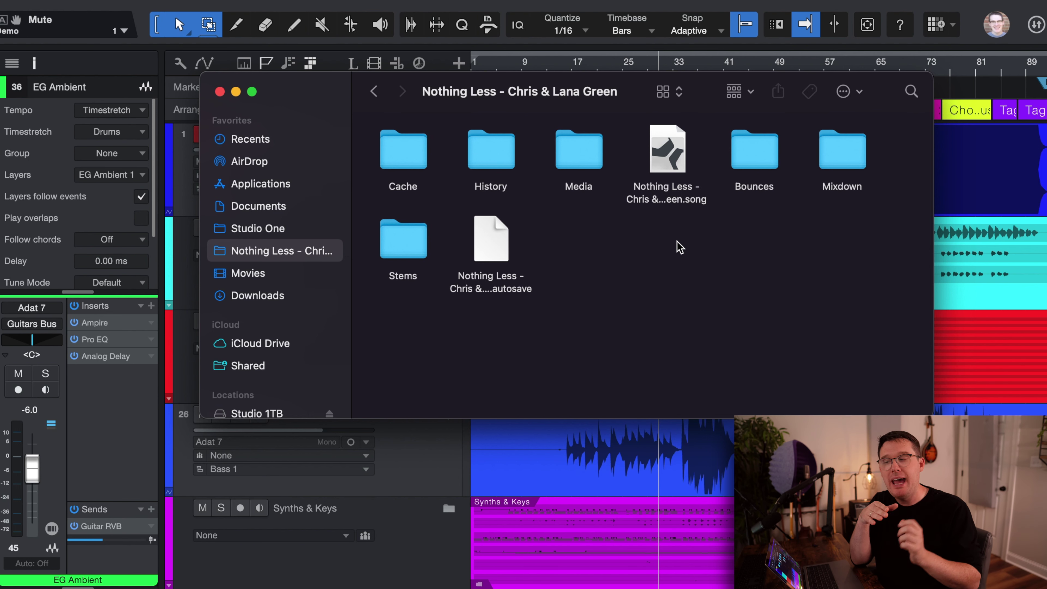
left_click(318, 230)
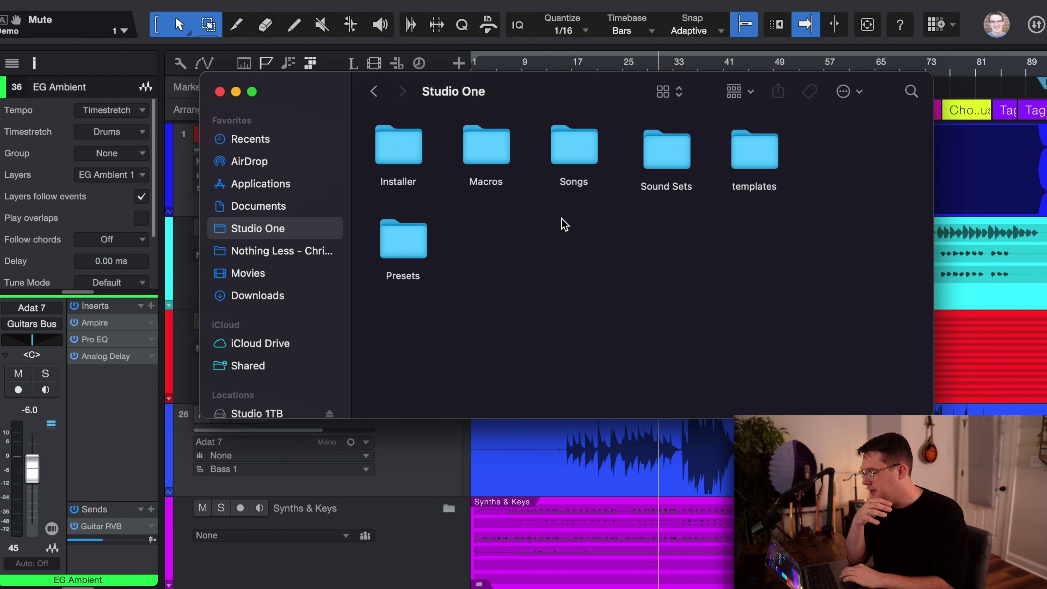
left_click(568, 152)
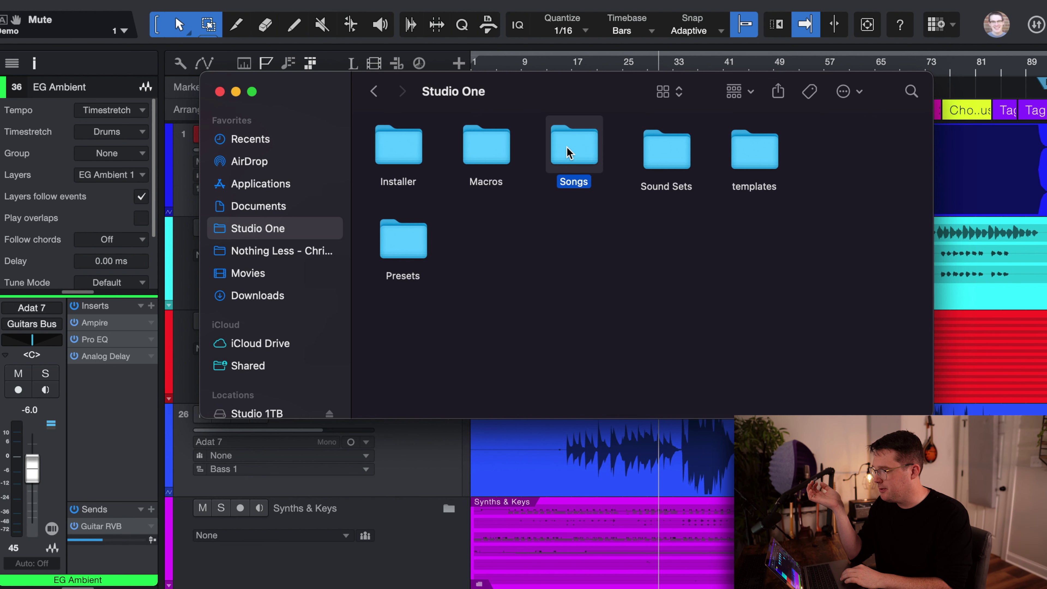
double_click(568, 153)
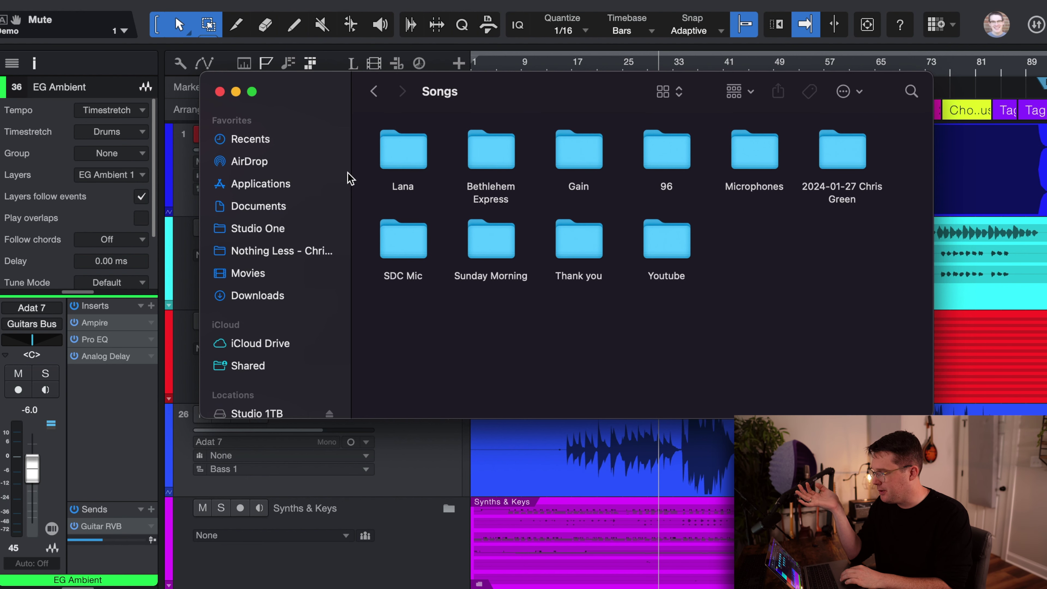
left_click(303, 247)
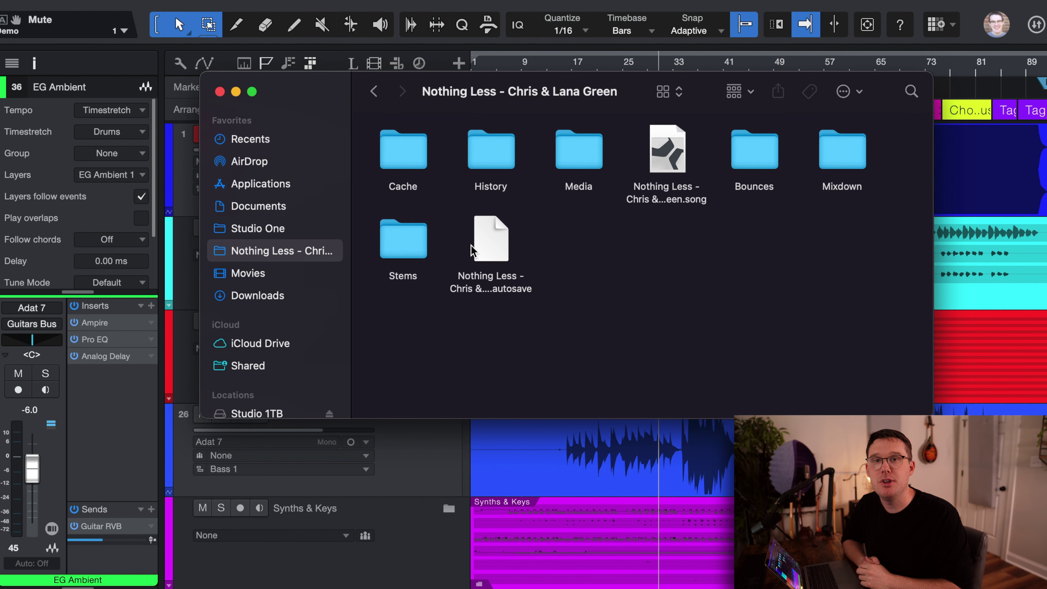
left_click(669, 192)
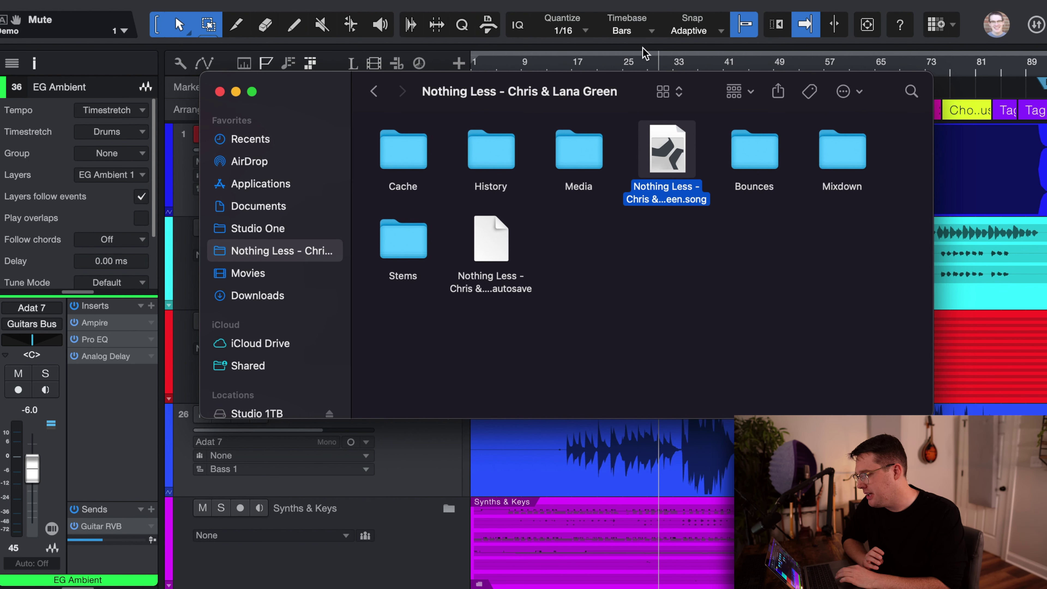
left_click(669, 241)
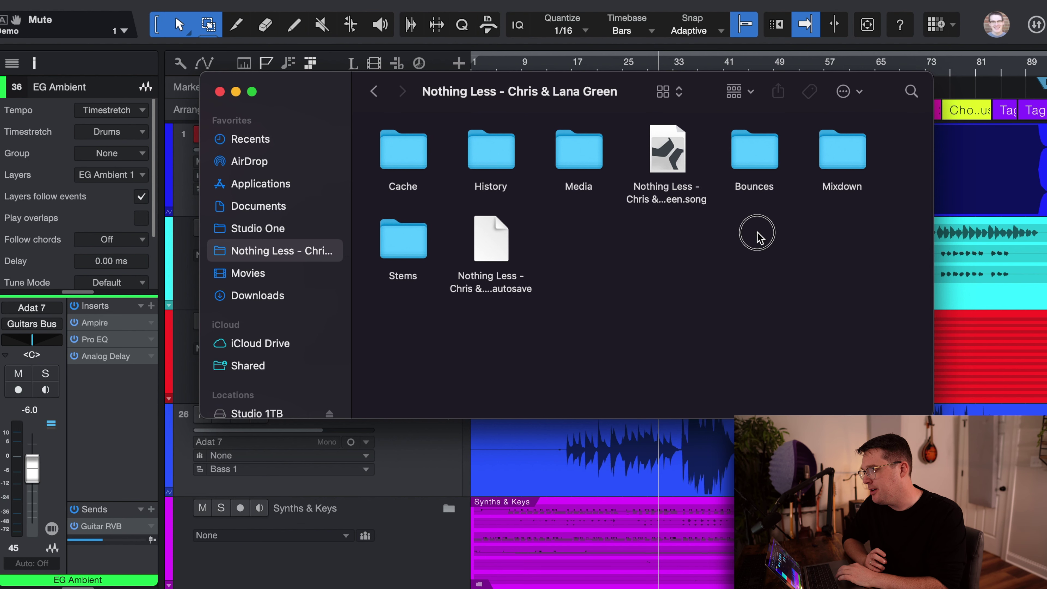
Check the Mixdown and Stems folders, returning to the session folder each time
double_click(839, 167)
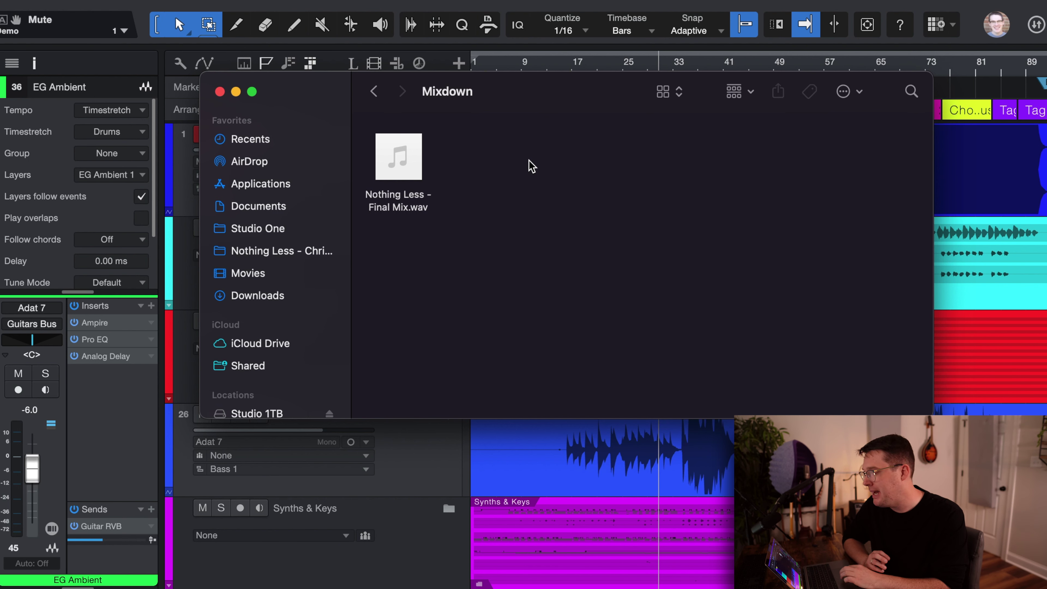
left_click(374, 91)
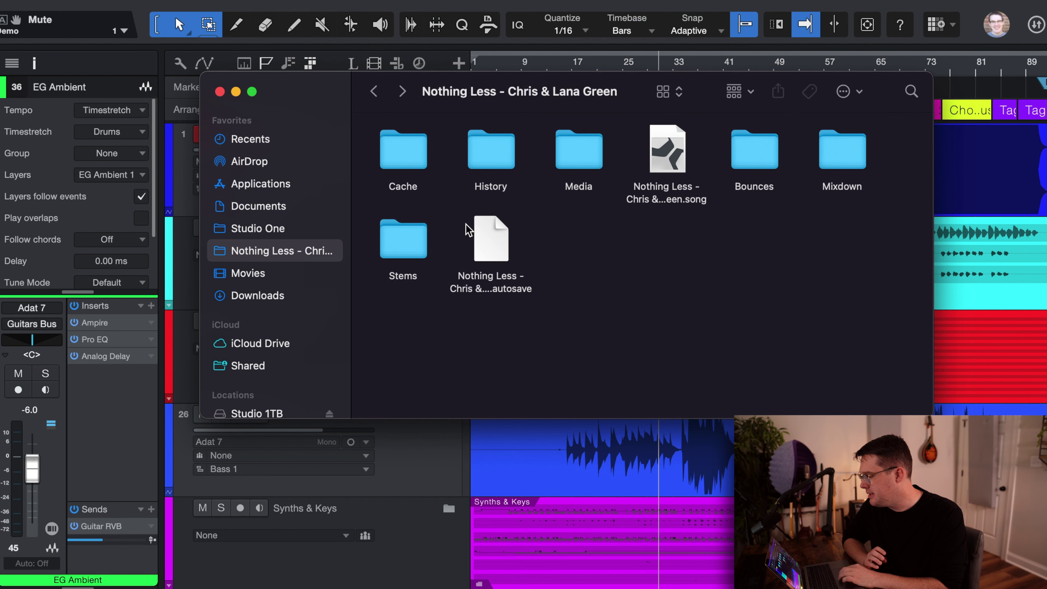
double_click(403, 239)
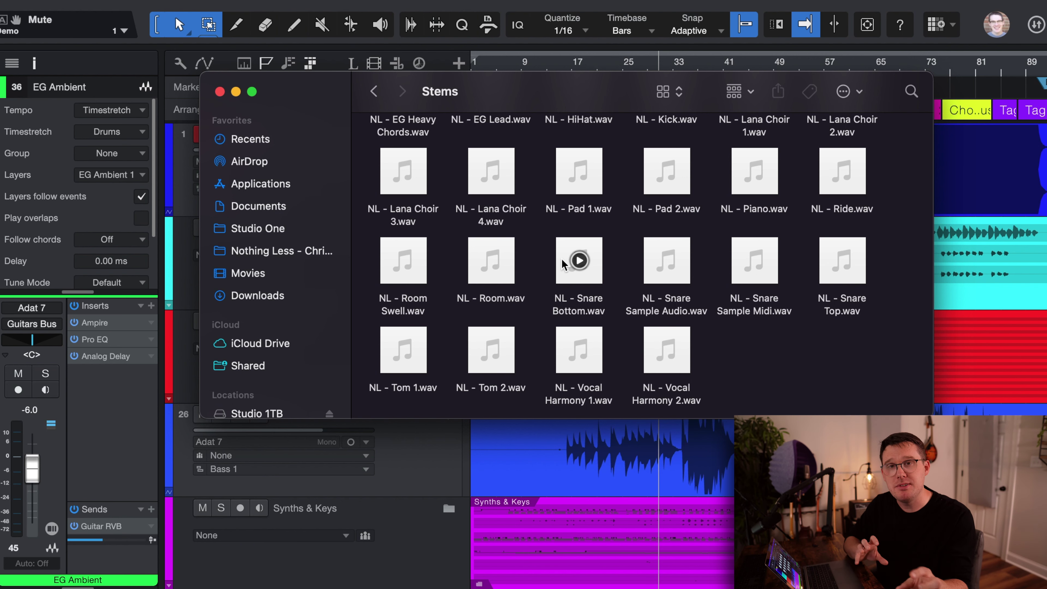
scroll(578, 280, "up", 5)
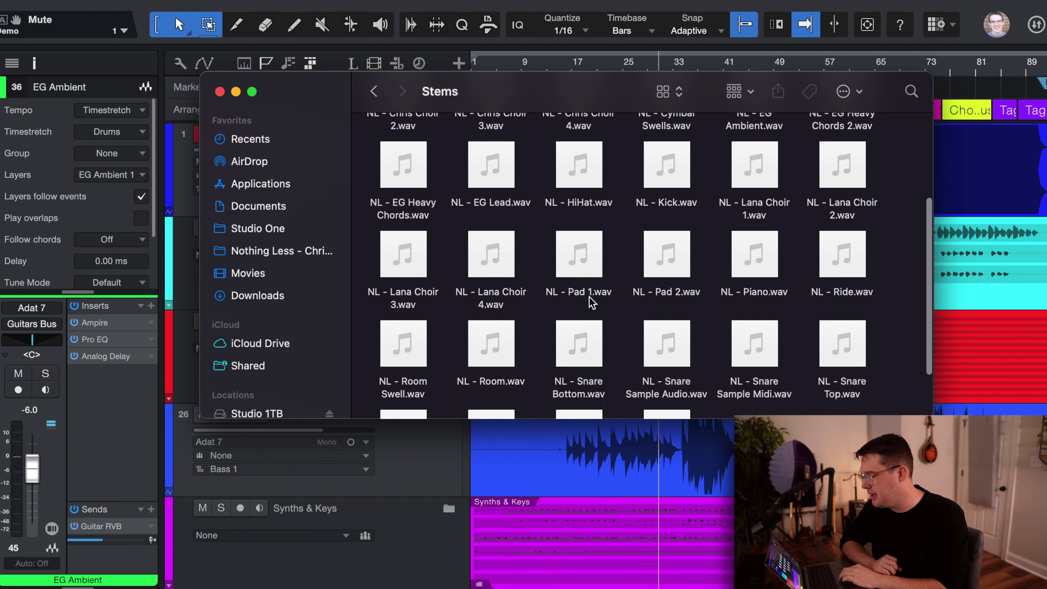
key("super+bracketleft")
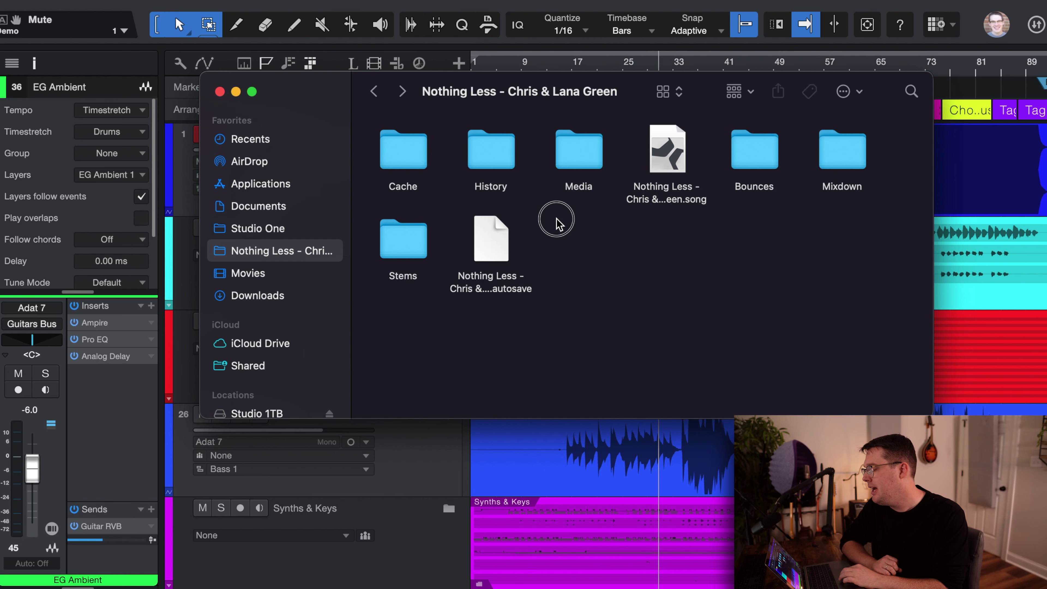
Open the Media folder and browse its recorded .wav files
double_click(576, 165)
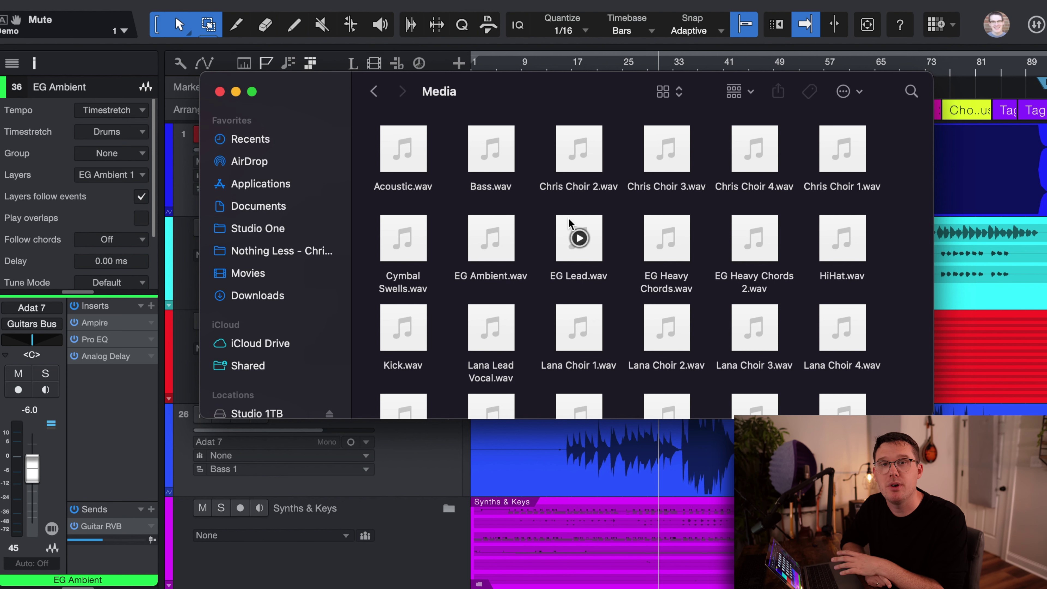
scroll(571, 231, "down", 3)
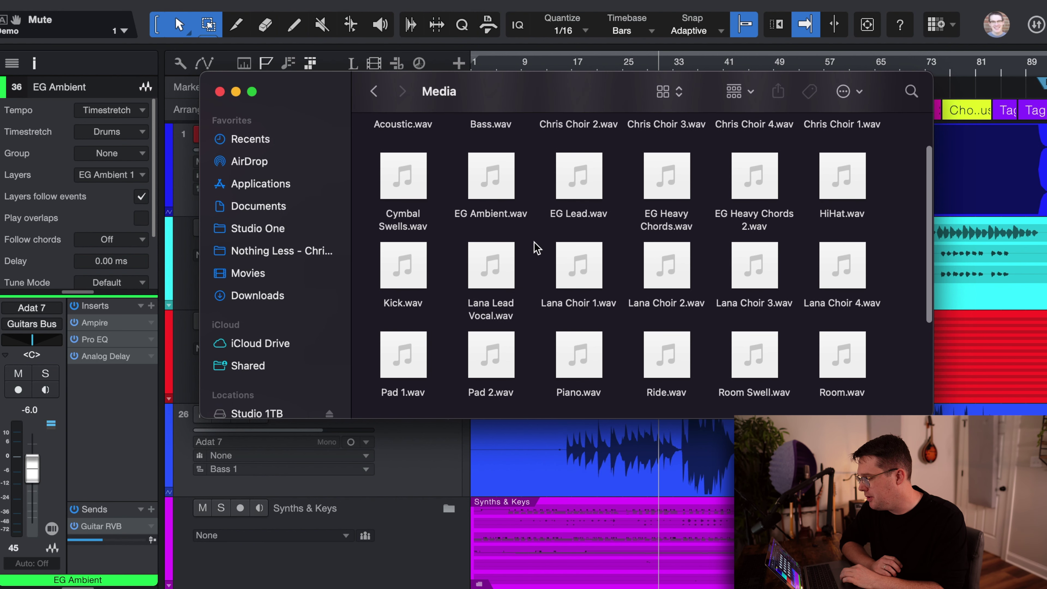
scroll(548, 243, "up", 3)
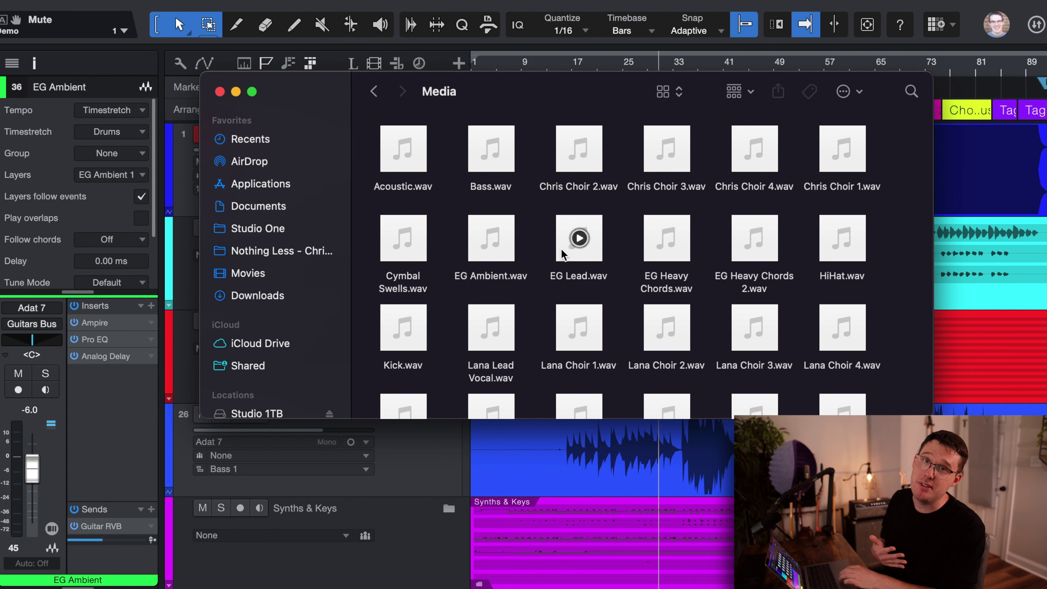
scroll(562, 252, "down", 2)
scroll(538, 234, "up", 2)
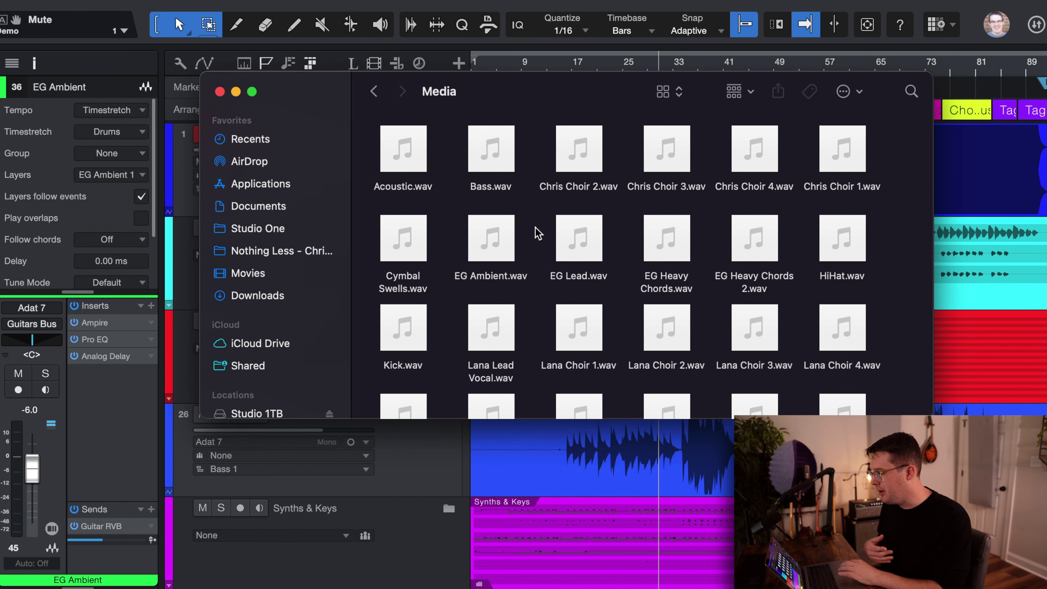
scroll(529, 206, "down", 3)
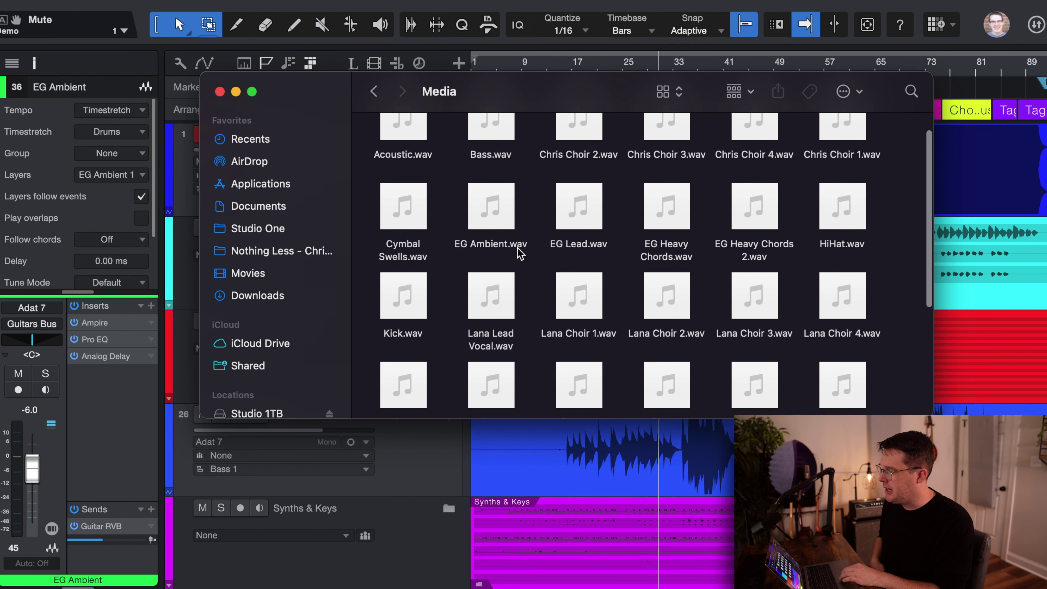
scroll(532, 231, "down", 3)
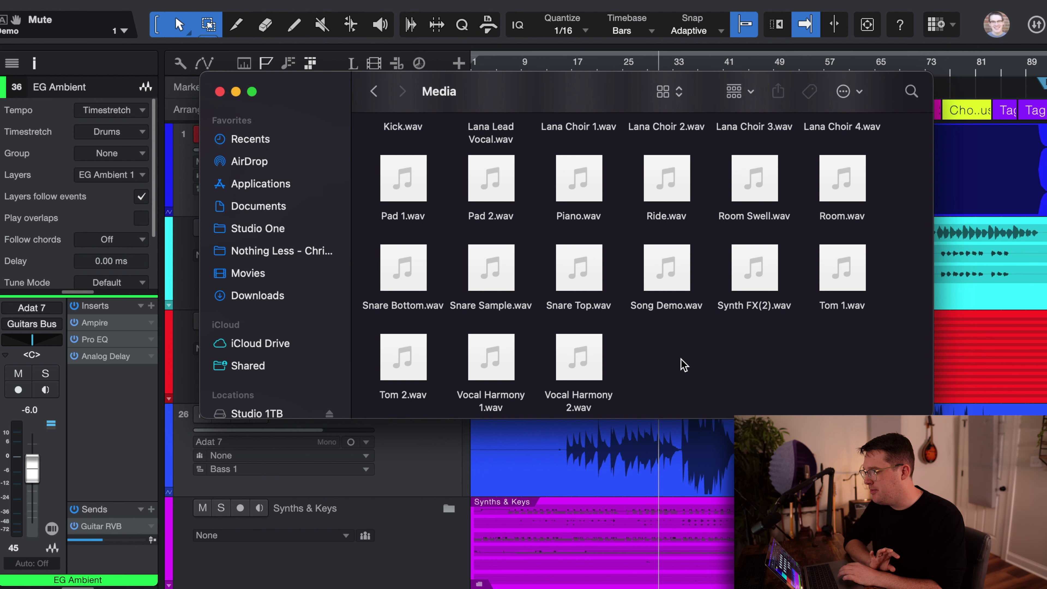
scroll(661, 330, "up", 2)
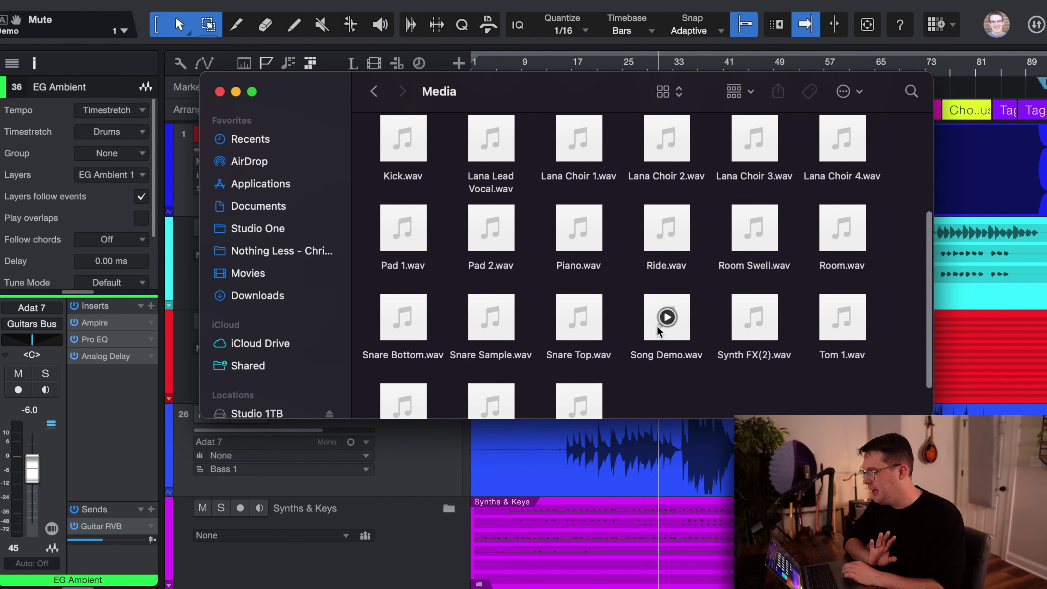
scroll(659, 330, "up", 3)
key("ctrl+Up")
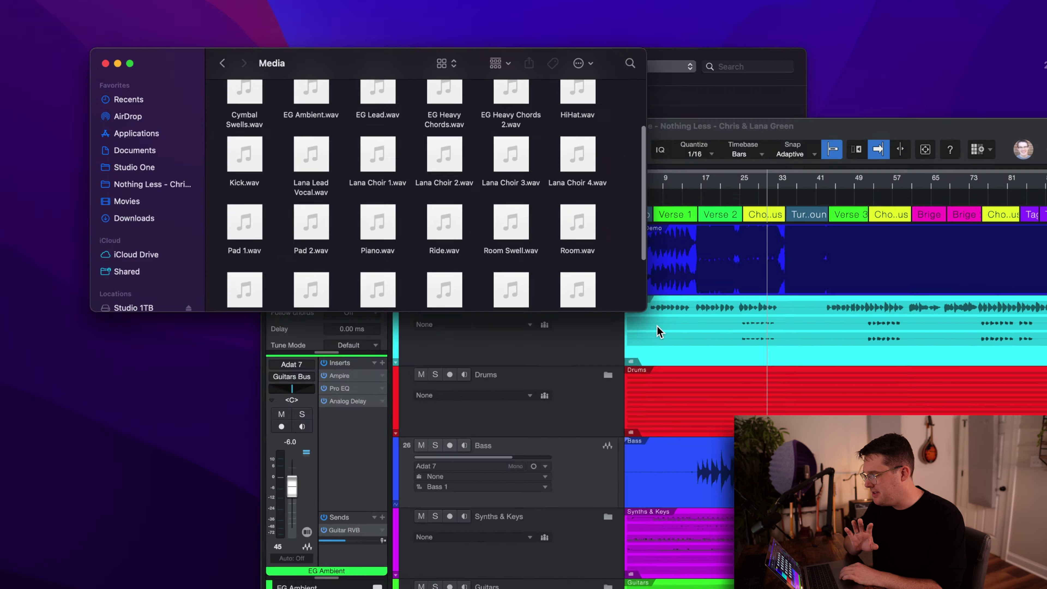
Switch back to the Studio One session's arrangement window
left_click(677, 367)
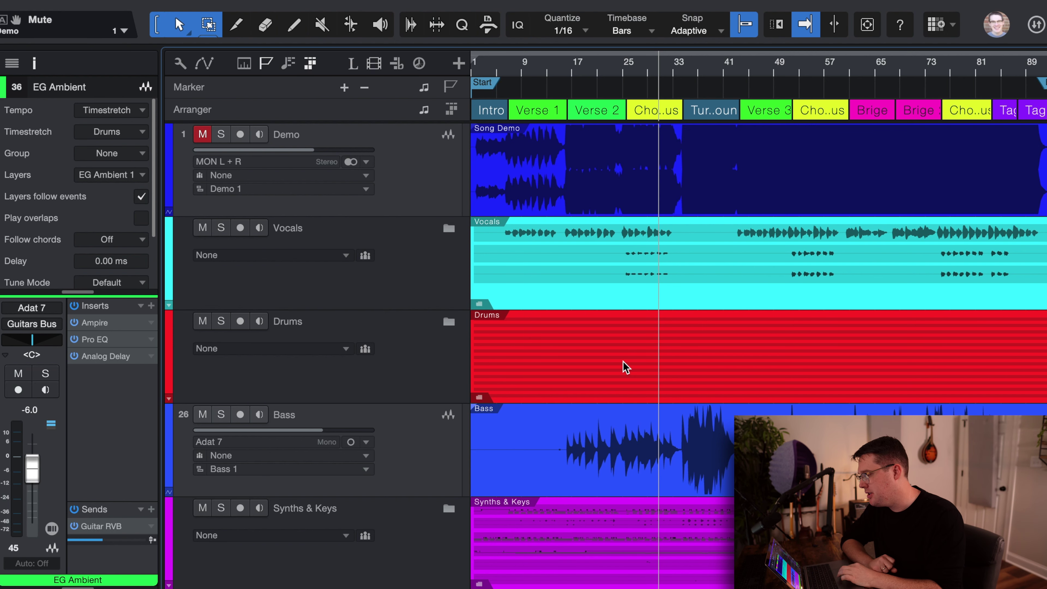
scroll(578, 354, "down", 1)
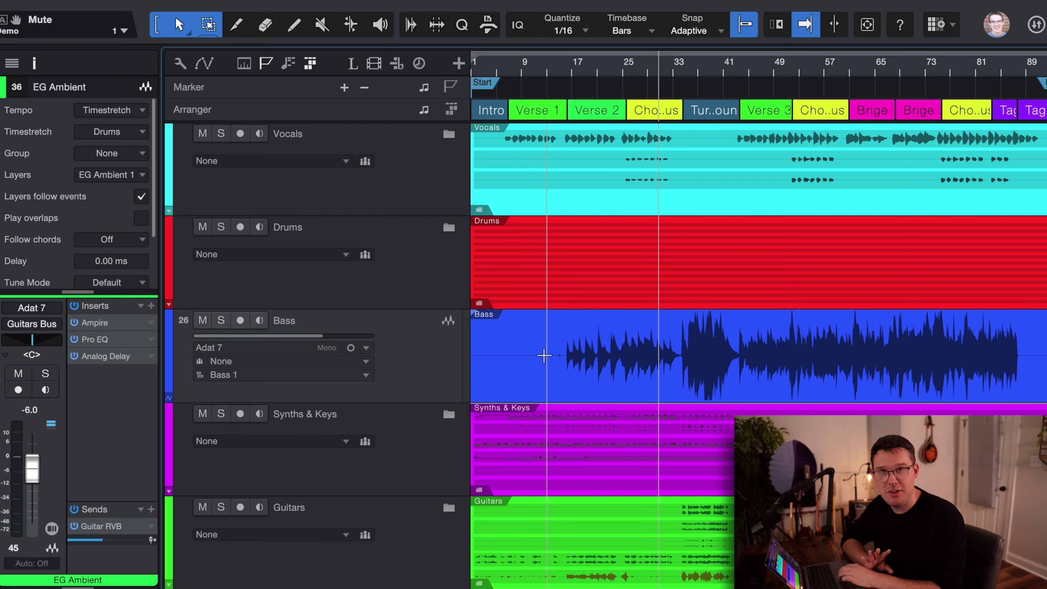
scroll(544, 355, "up", 1)
Unmute and solo the Demo track, then play it from bar 37
left_click(445, 193)
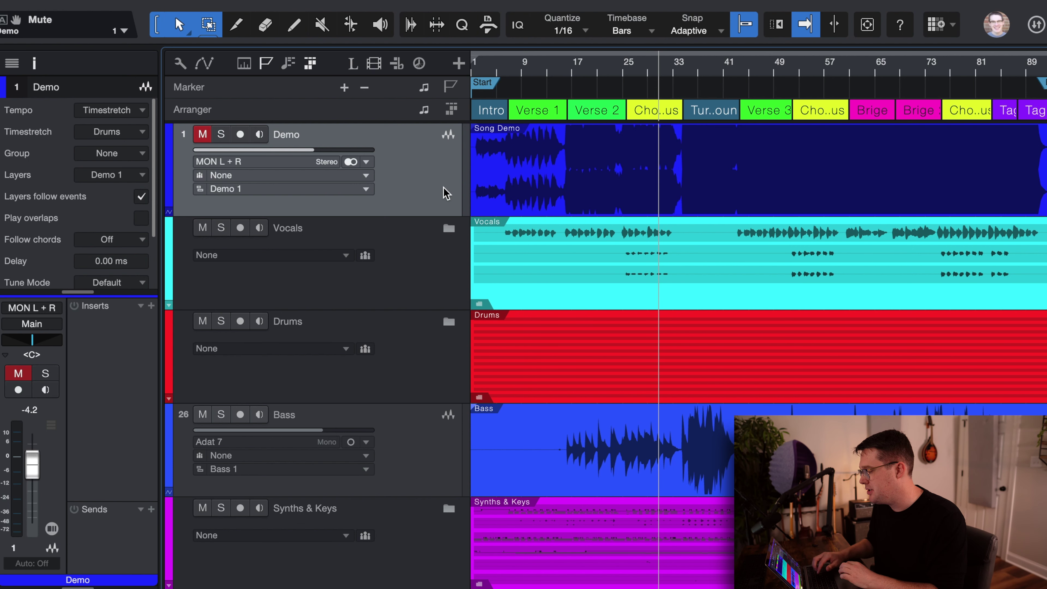
key("m")
key("s")
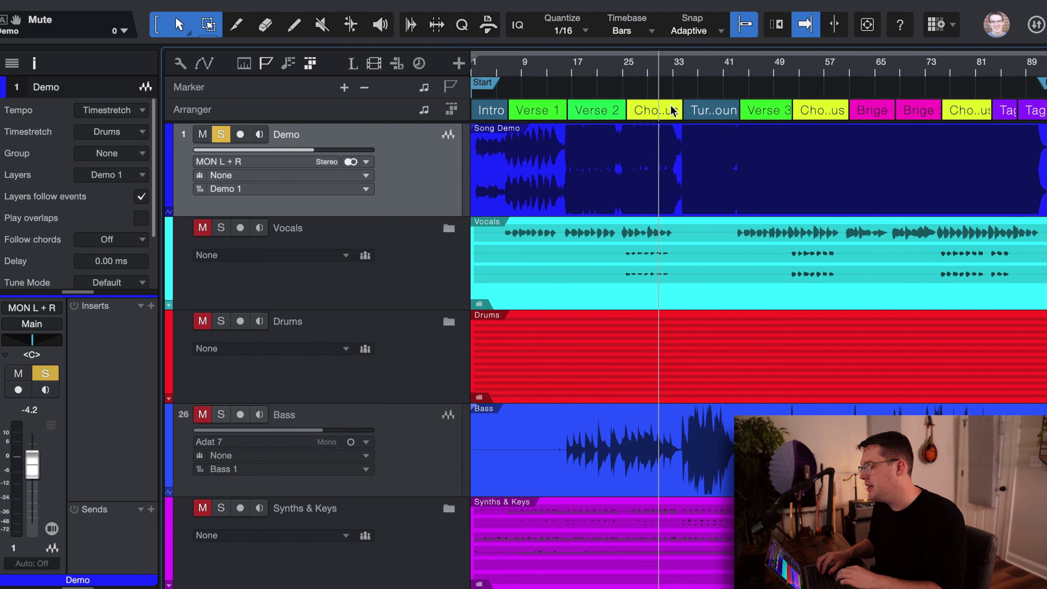
left_click(700, 68)
key("space")
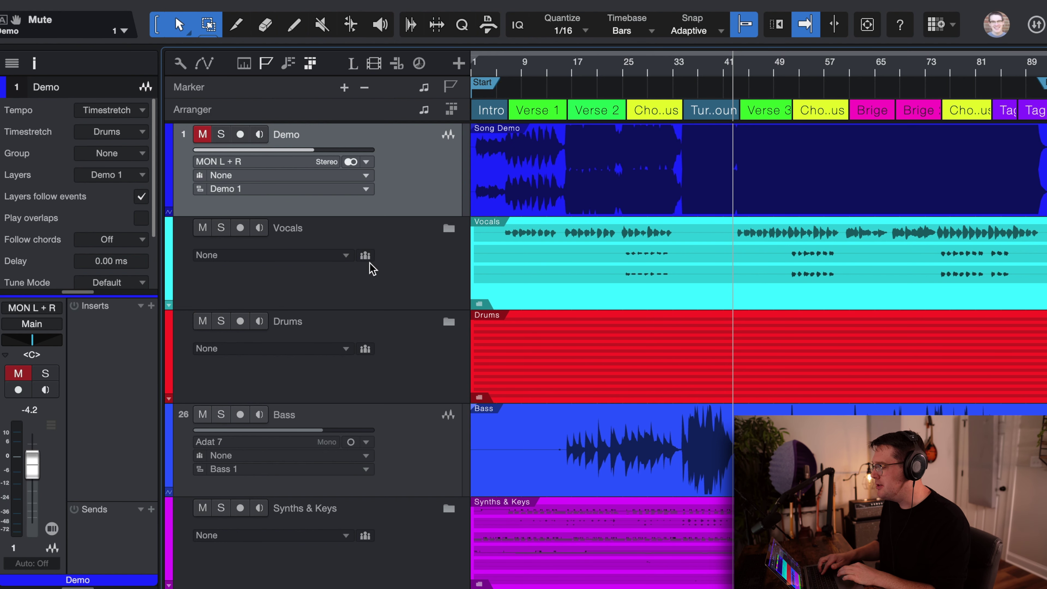
left_click(433, 276)
Expand the Vocals folder and select the lead vocal track
scroll(432, 276, "down", 1)
left_click(448, 209)
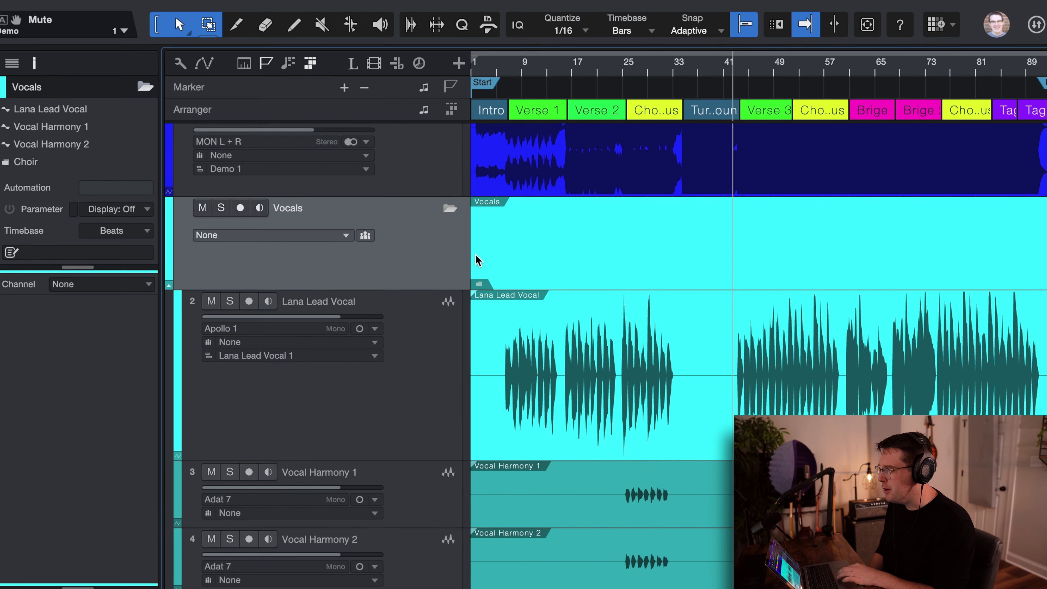
scroll(475, 254, "down", 1)
left_click(432, 328)
scroll(436, 330, "down", 1)
scroll(436, 330, "down", 3)
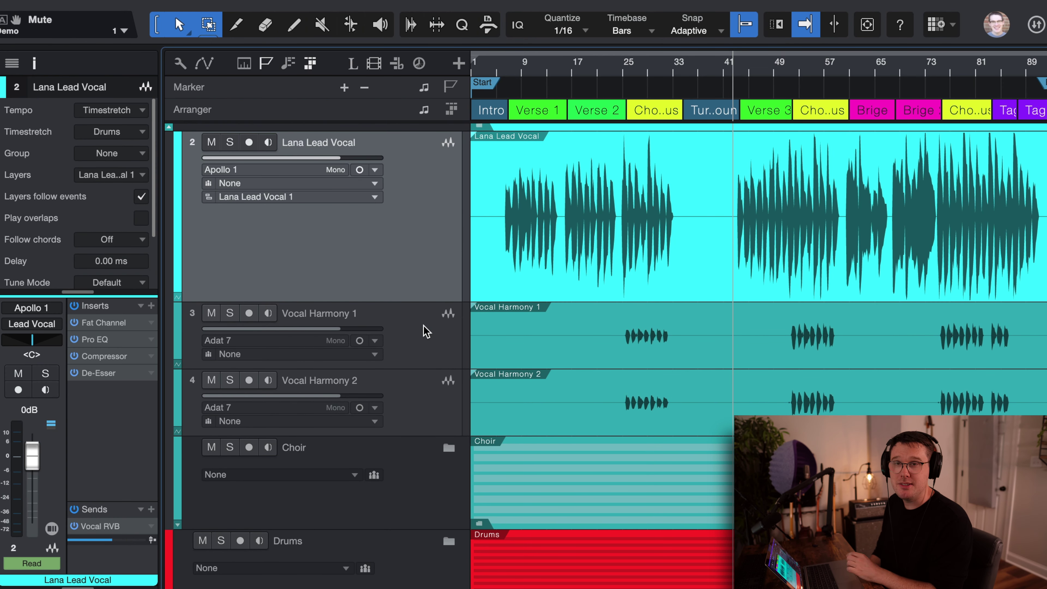
Check both Vocal Harmony tracks' settings and expand the Choir folder
left_click(426, 330)
scroll(426, 331, "down", 4)
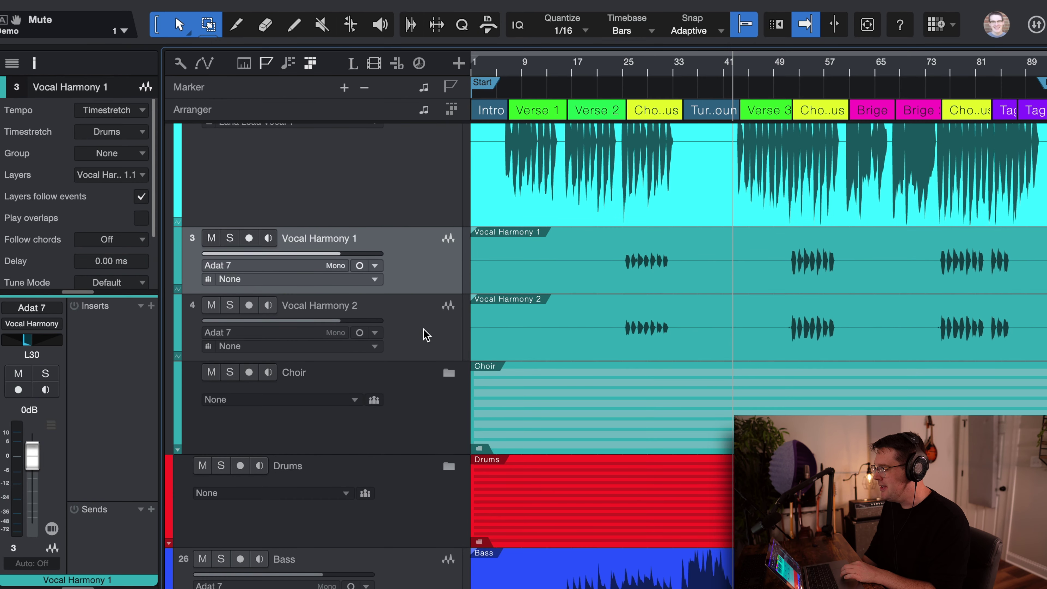
left_click(426, 332)
left_click(444, 371)
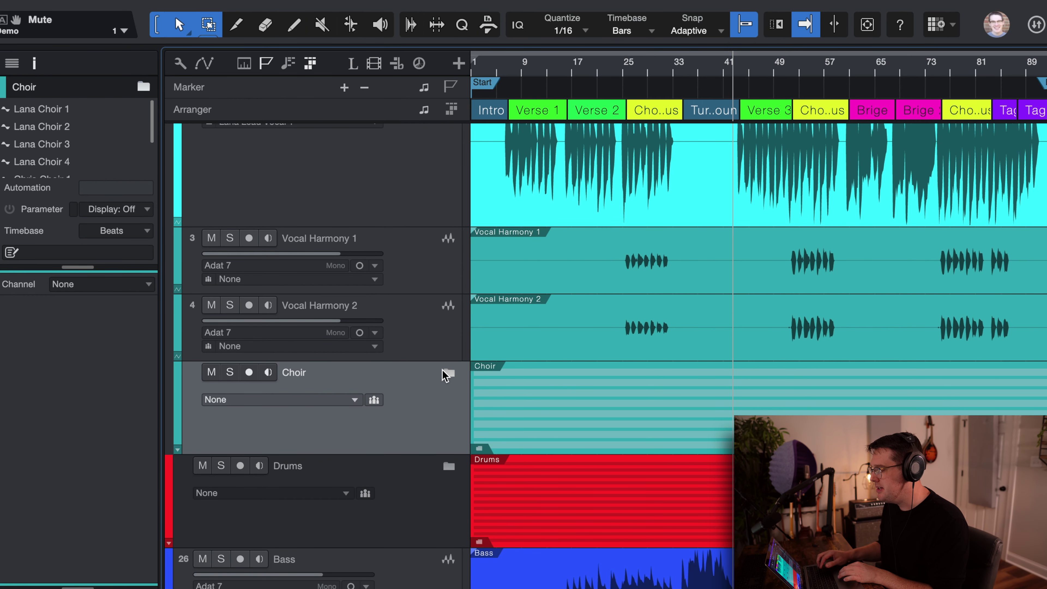
left_click(448, 373)
Show the lead vocal's settings in the Inspector and open its Fat Channel insert
scroll(448, 371, "down", 1)
scroll(448, 374, "down", 6)
scroll(445, 376, "up", 15)
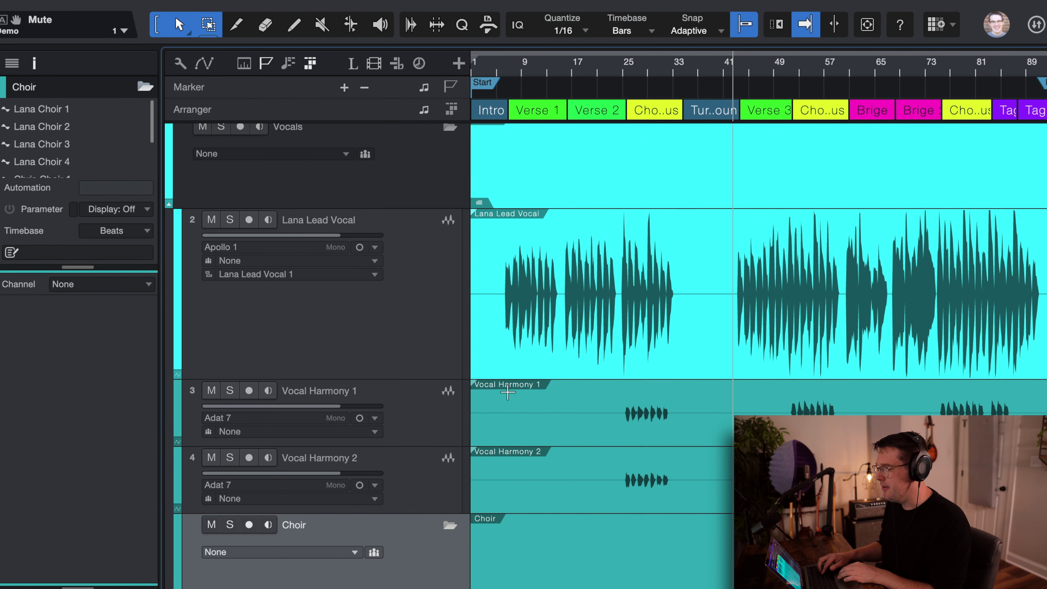
left_click(432, 362)
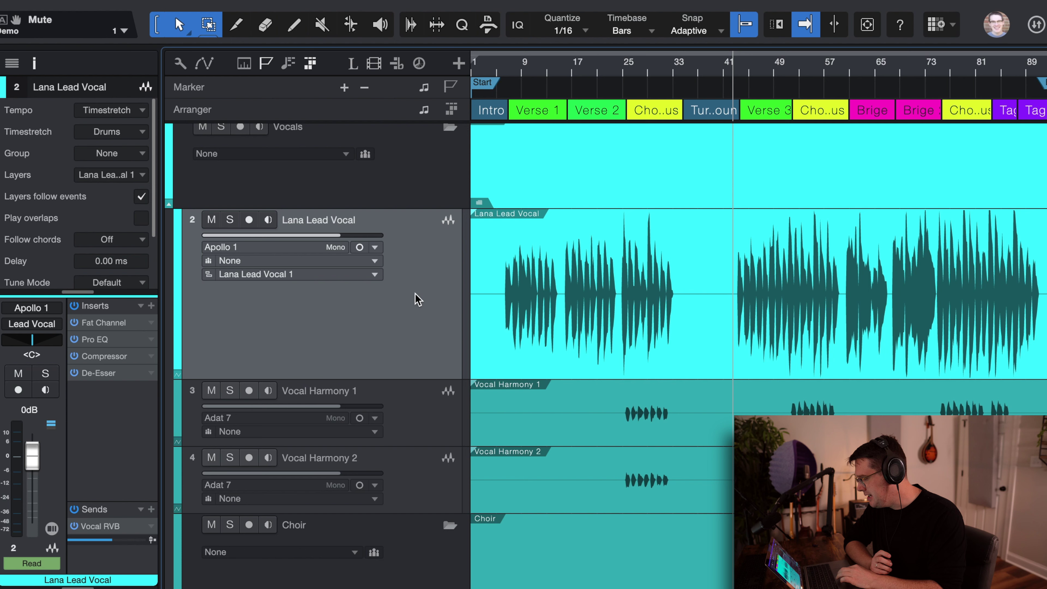
double_click(119, 324)
Review the lead vocal's Pro EQ, Compressor and De-Esser, close the window and solo the track
left_click_drag(771, 152, 573, 202)
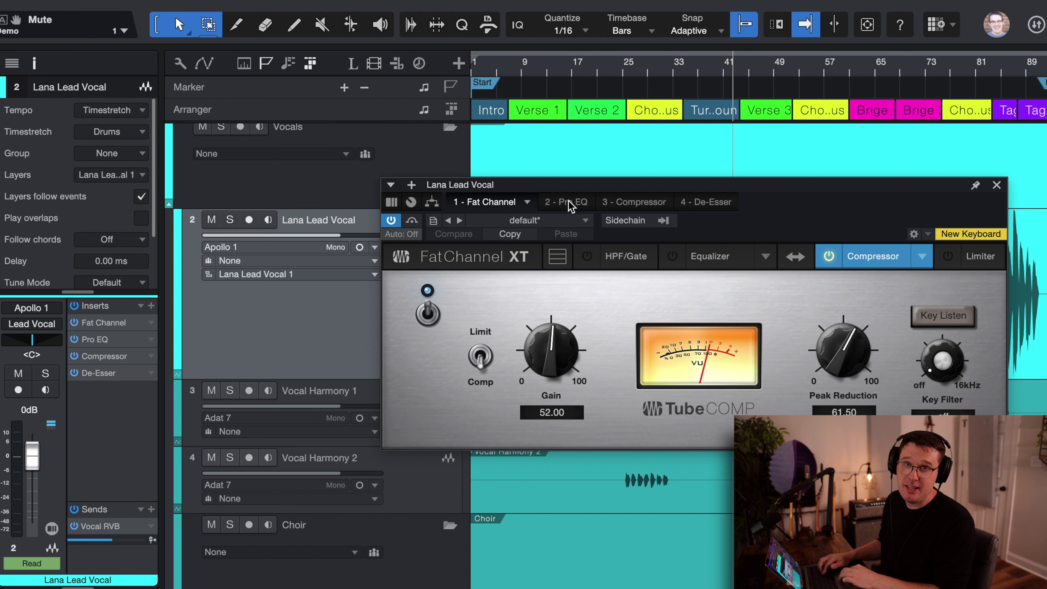
left_click(572, 204)
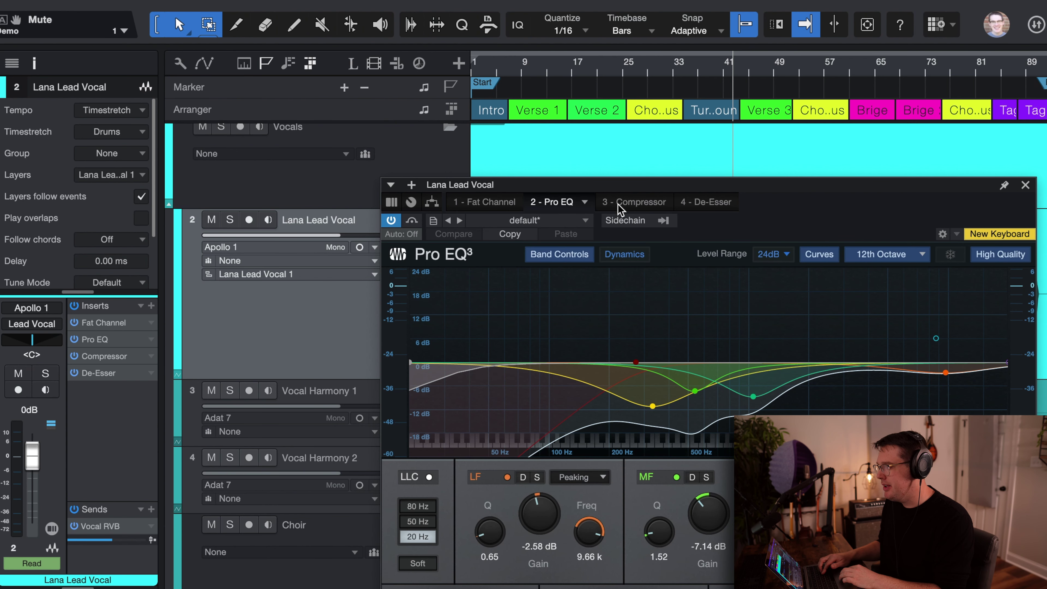
left_click(636, 206)
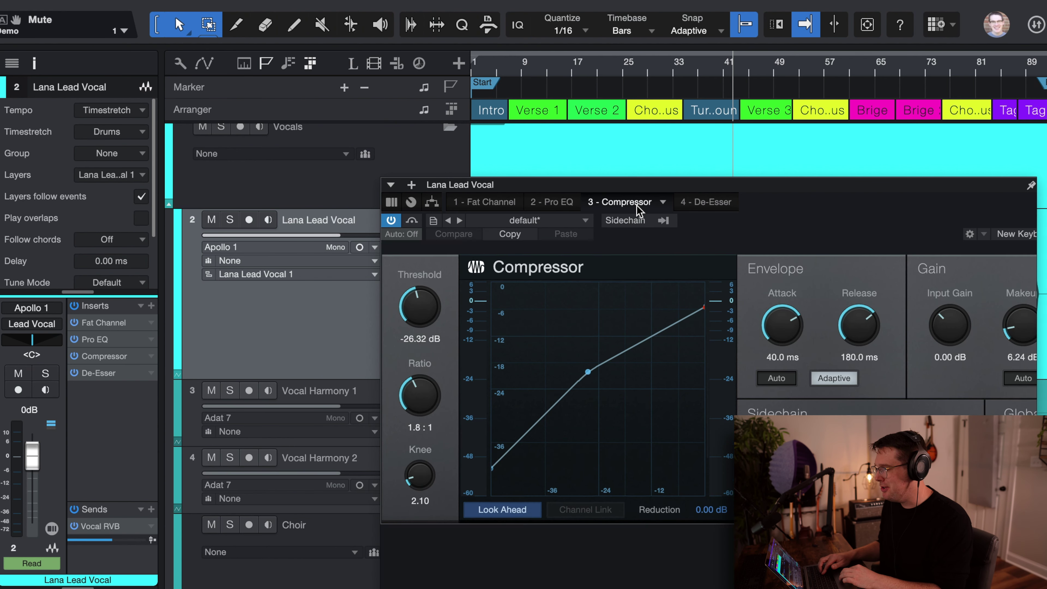
left_click(701, 204)
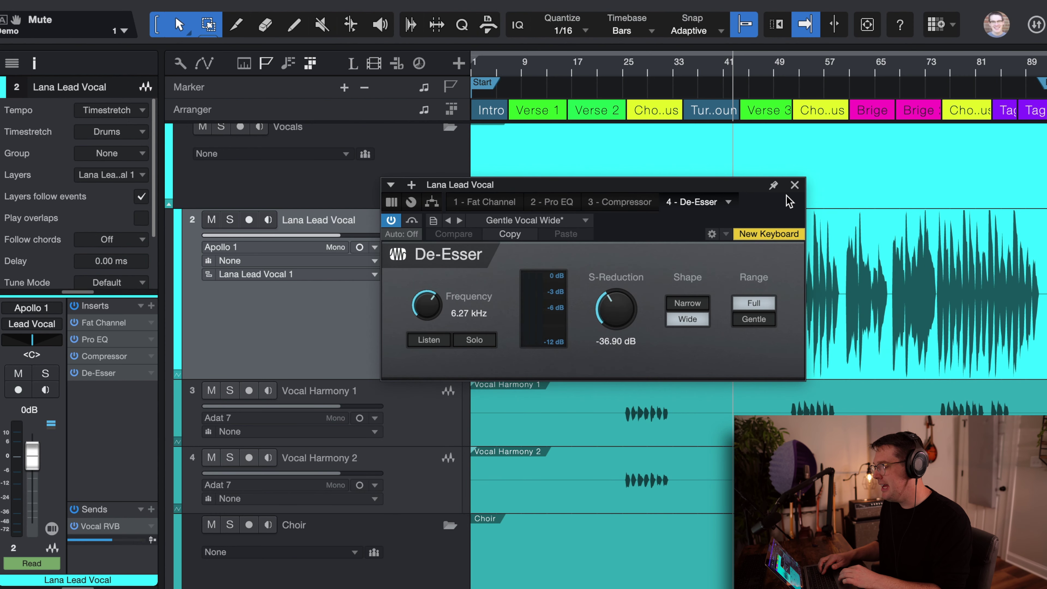
left_click(795, 186)
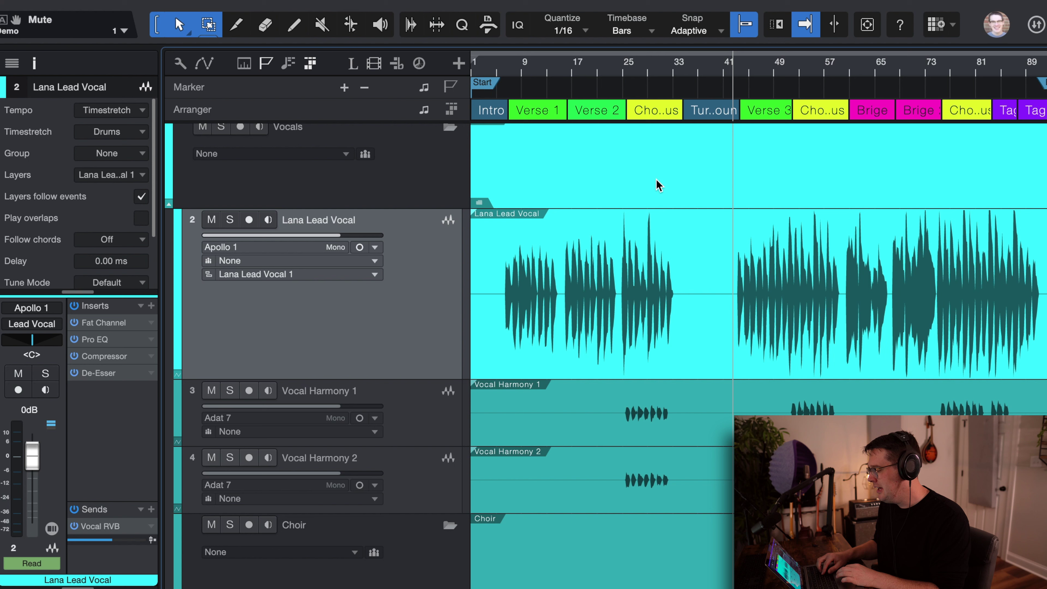
key("s")
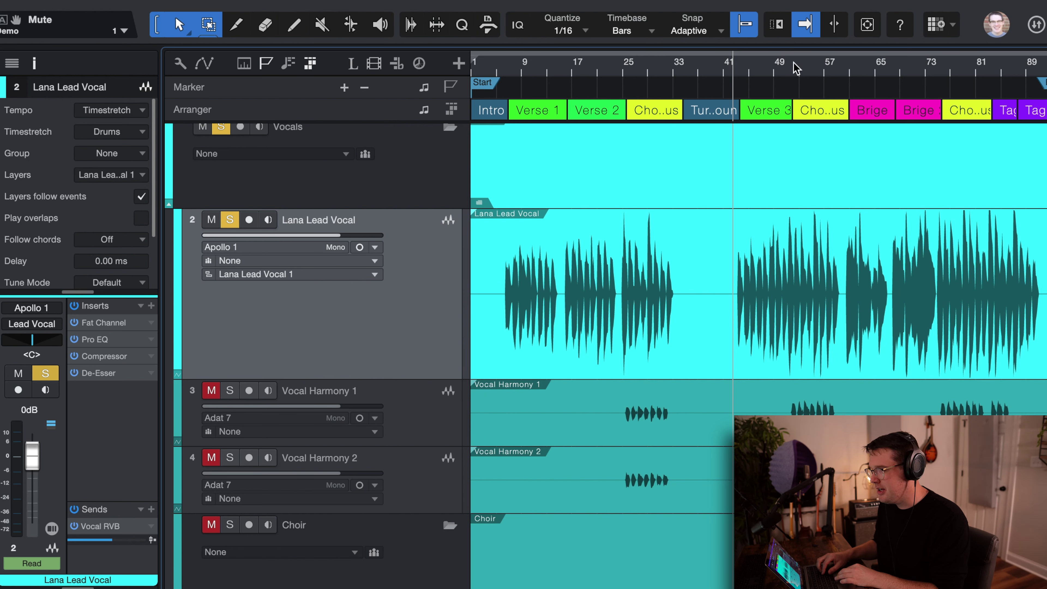
Start the soloed lead vocal from around bar 49 and zoom in on the arrangement
left_click(768, 69)
left_click(787, 70)
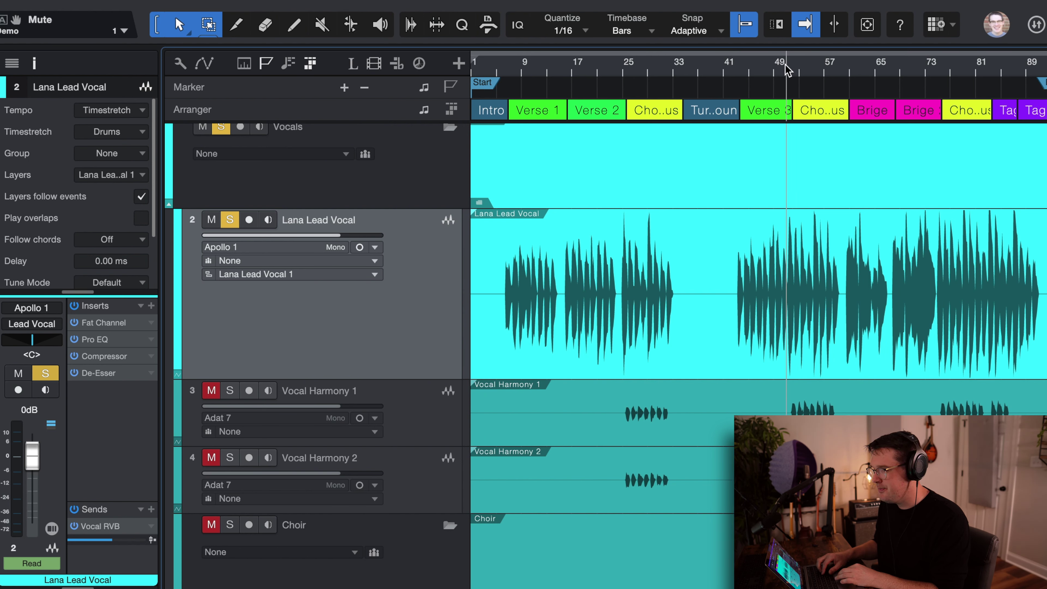
key("space")
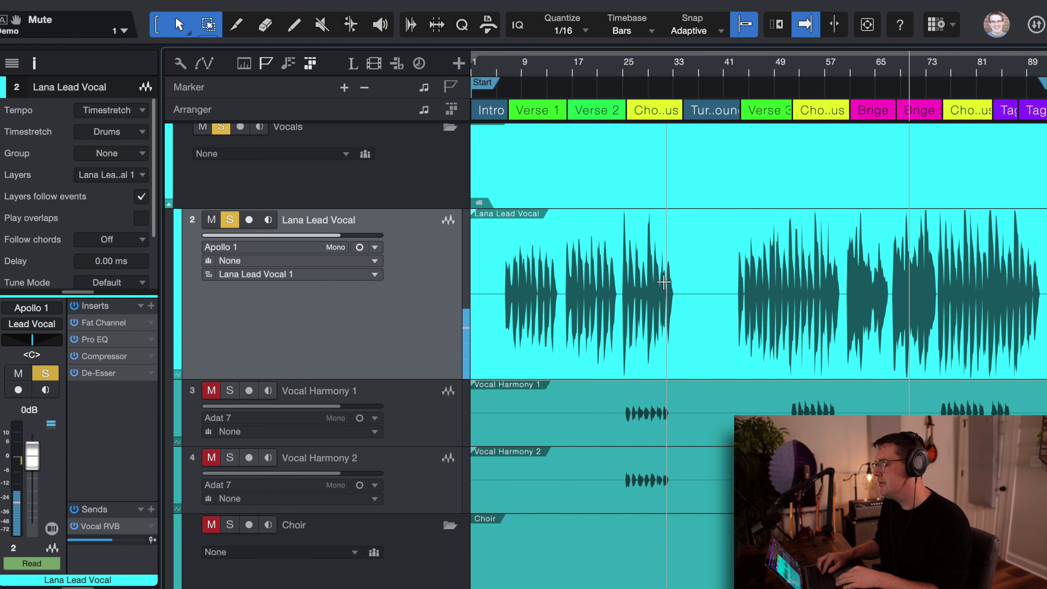
scroll(664, 282, "up", 3)
scroll(664, 282, "right", 6)
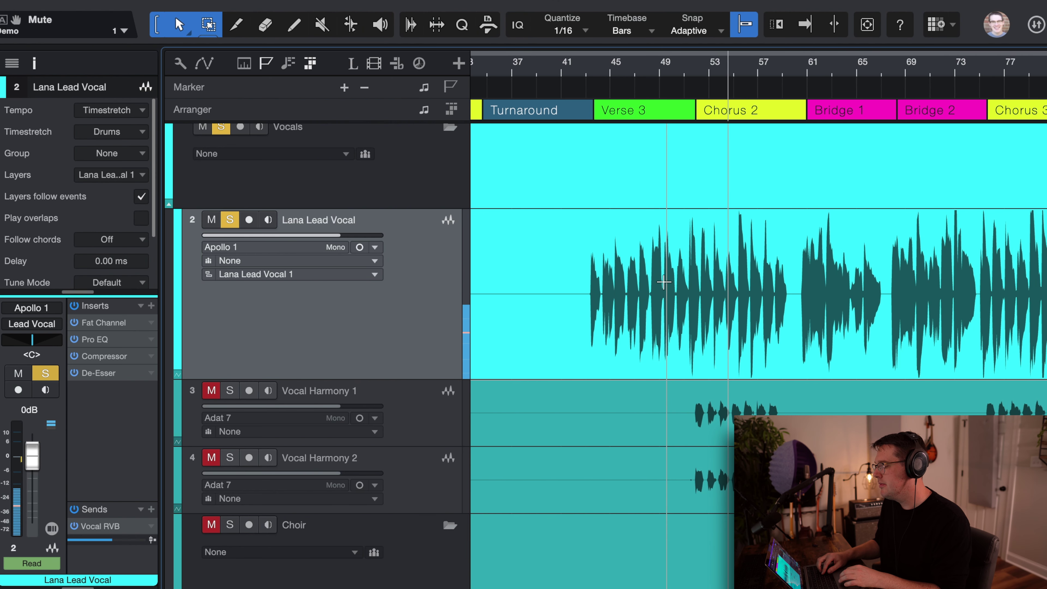
Turn on Autoscroll, stop playback and bypass all the lead vocal's insert effects
key("f")
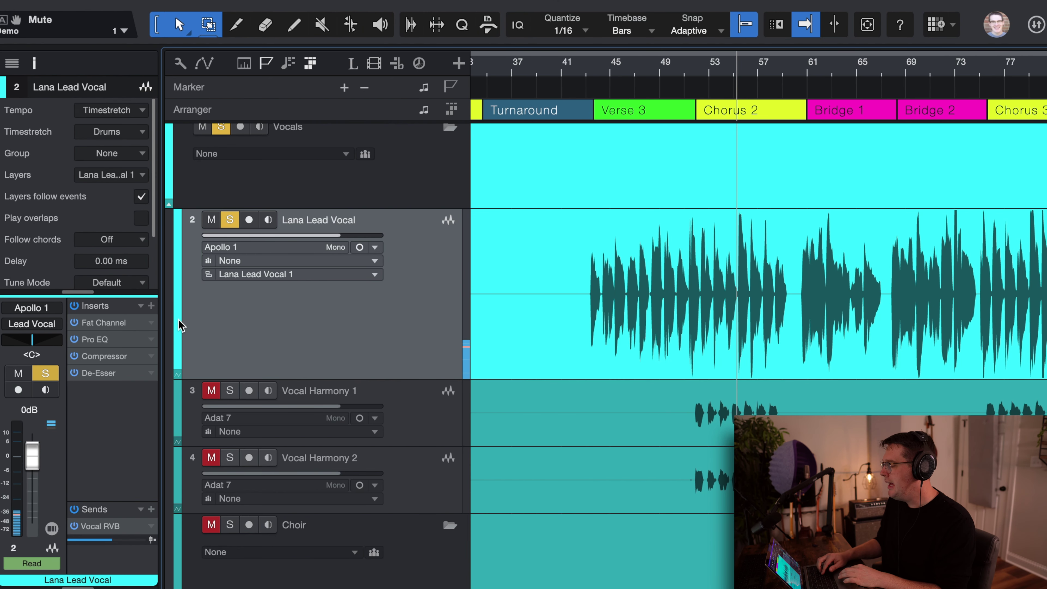
key("space")
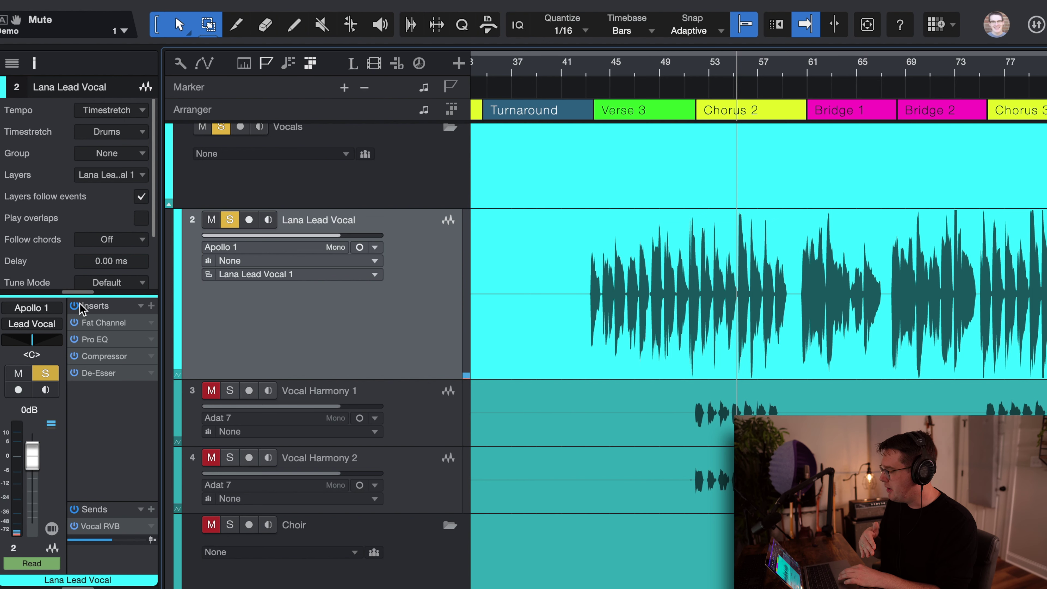
left_click(74, 306)
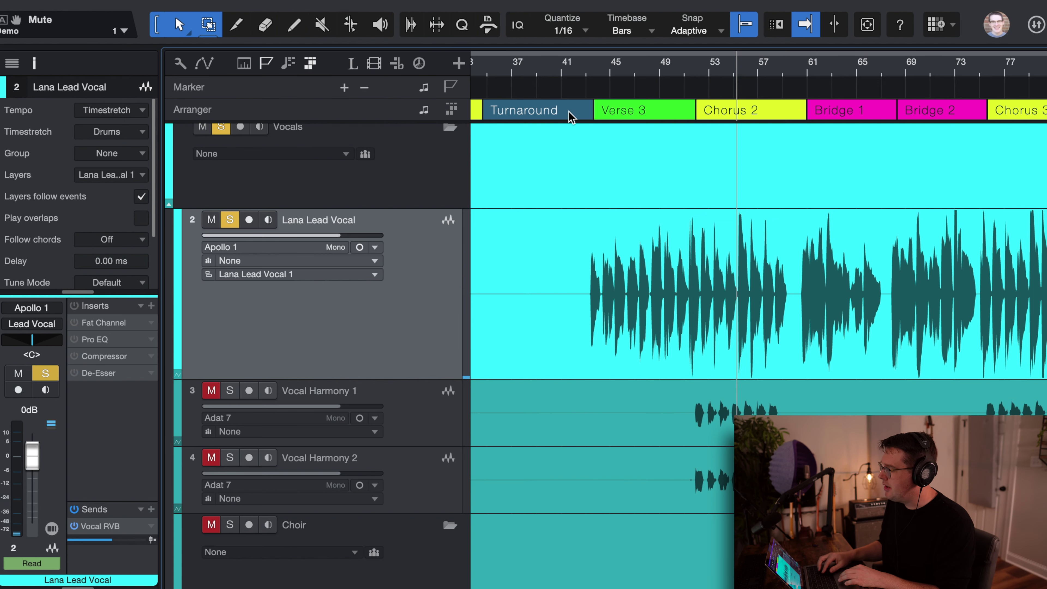
Replay from bar 44, mute the lead vocal's Vocal RVB send, then stop playback
left_click(599, 62)
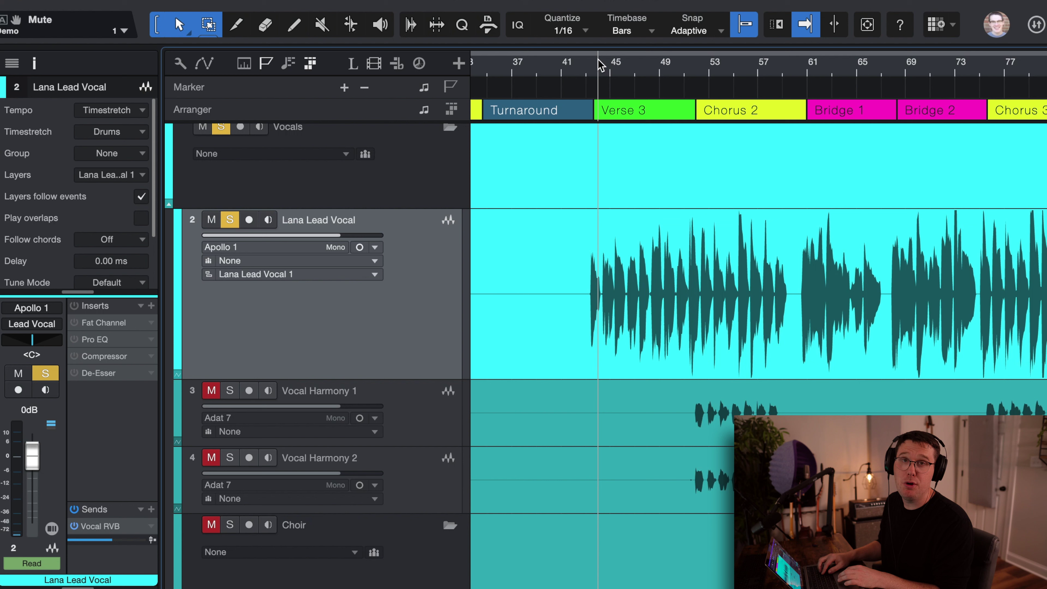
key("space")
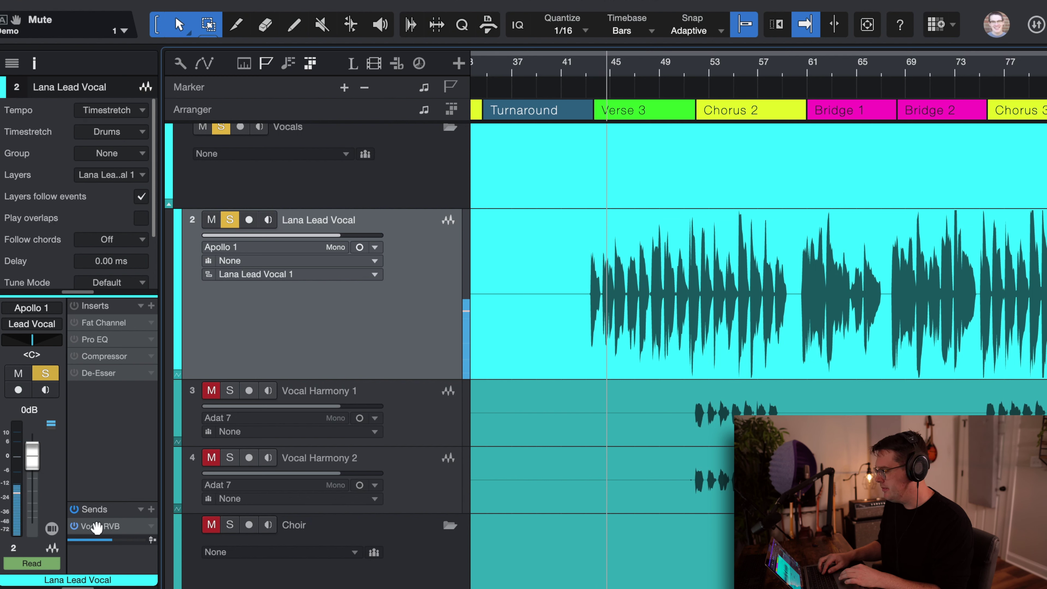
left_click(74, 526)
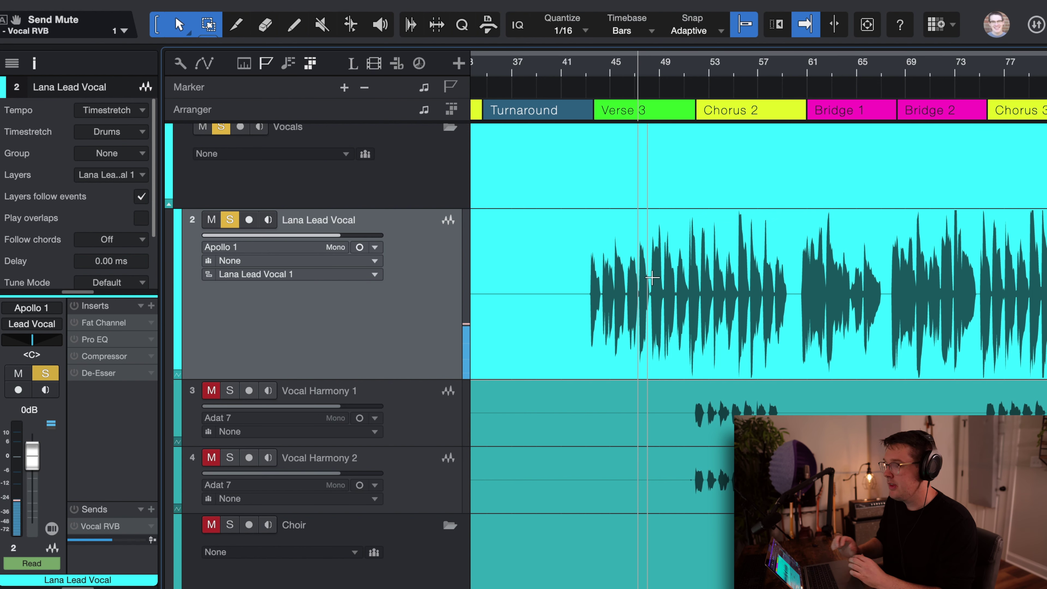
key("space")
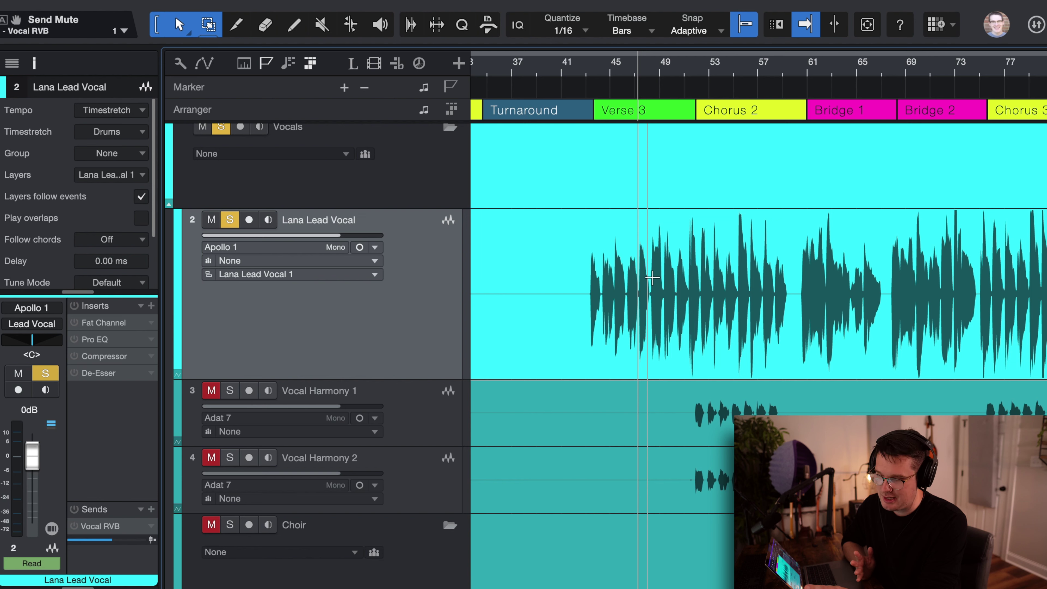
Clear all solos and mutes, then check the pan of Vocal Harmony 1 and 2
key("shift+s")
key("shift+m")
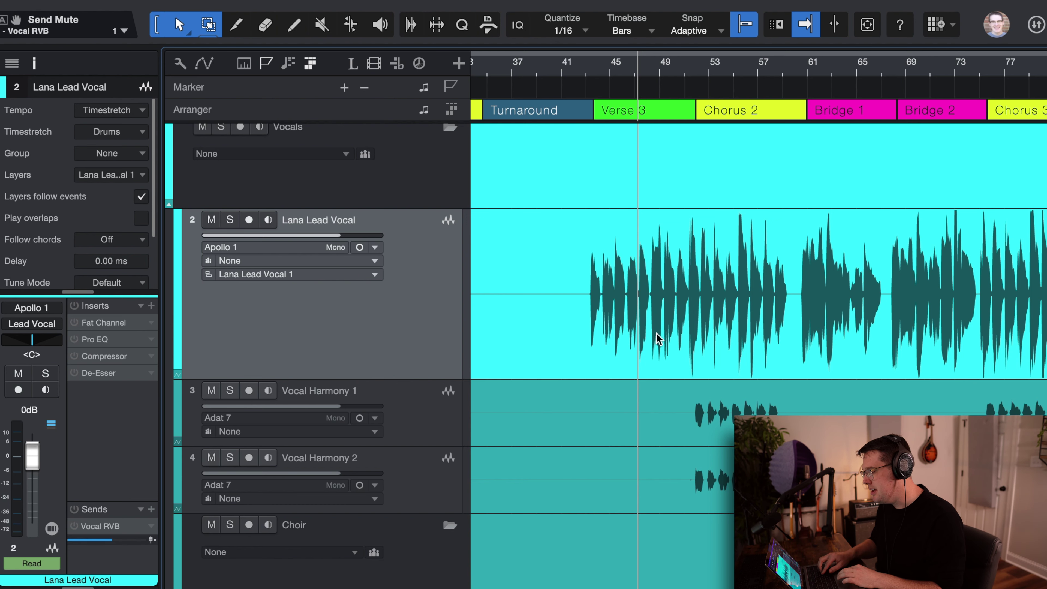
left_click(421, 420)
scroll(454, 392, "down", 2)
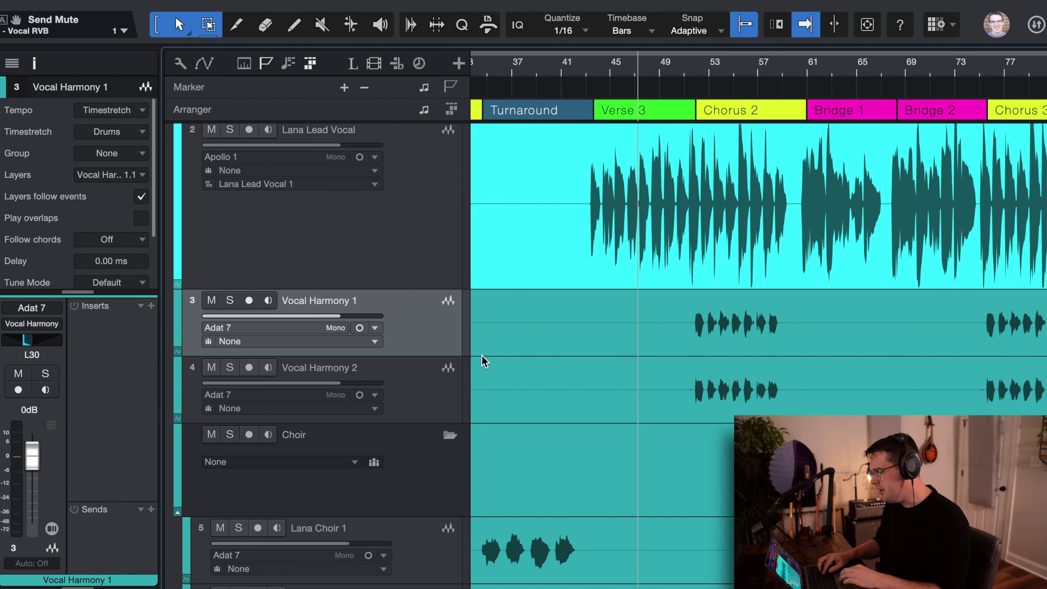
left_click(441, 394)
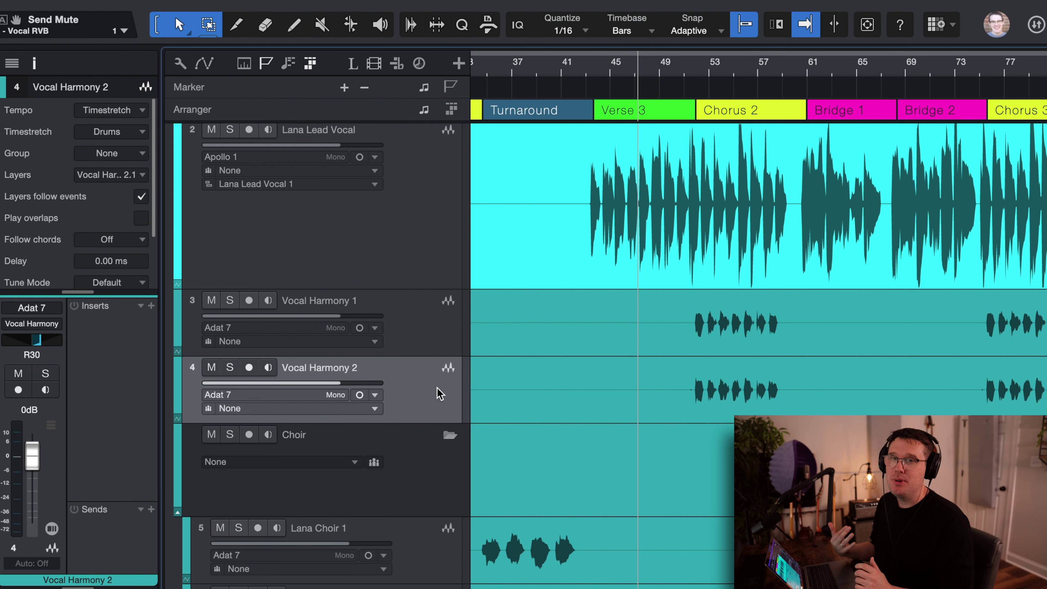
Check the first two choir tracks' pan, L50 and R50, then select the first choir track
scroll(438, 394, "down", 5)
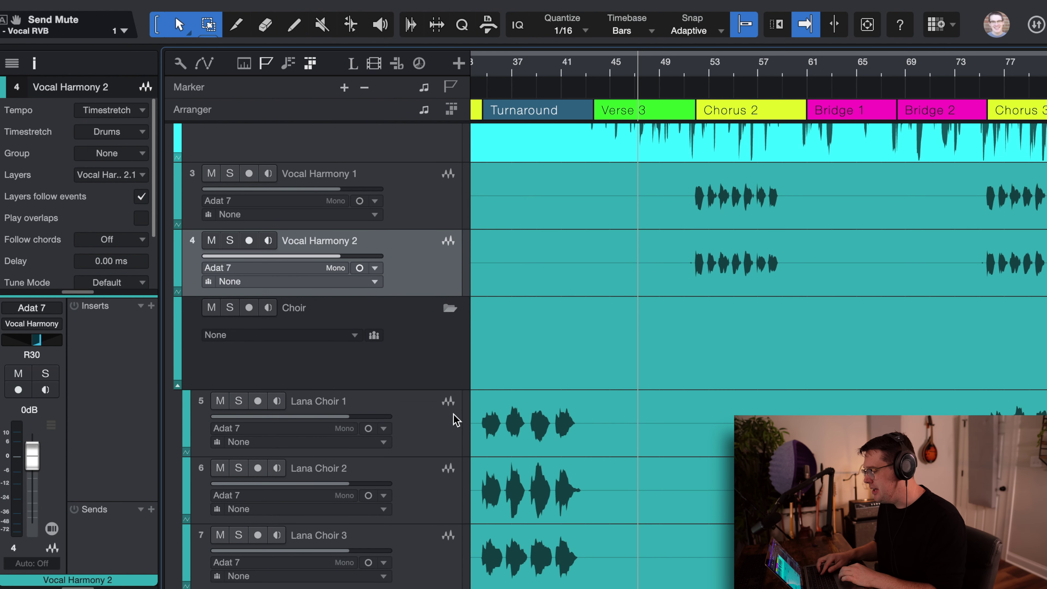
left_click(440, 421)
scroll(549, 422, "down", 3)
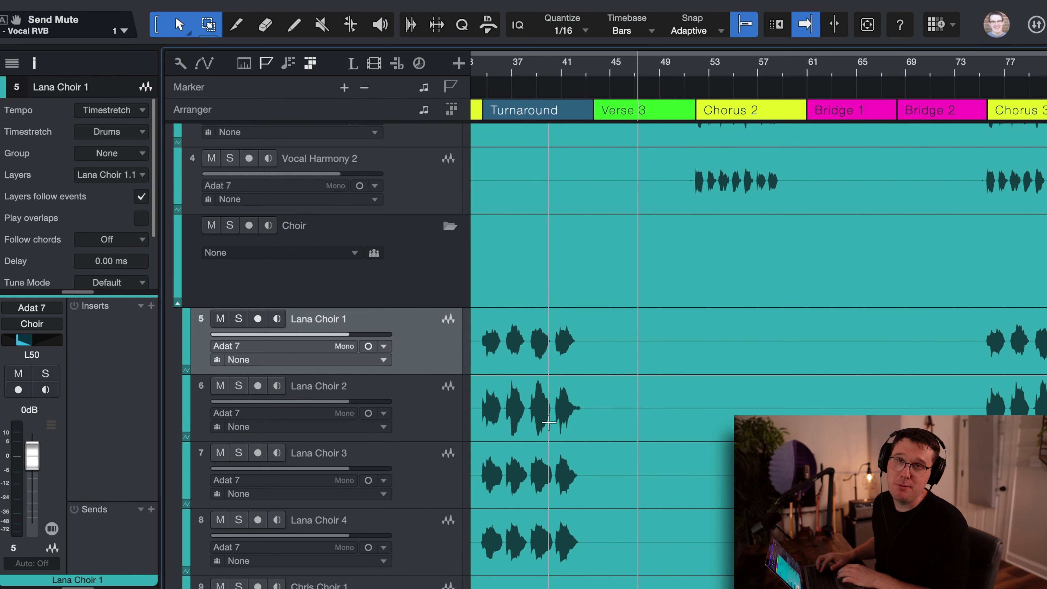
scroll(499, 318, "down", 4)
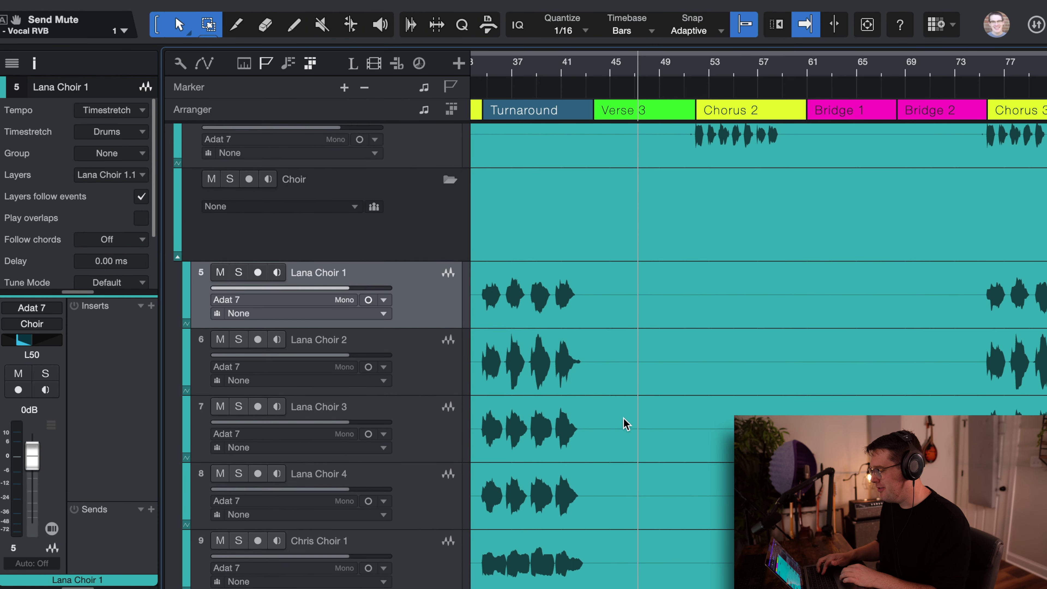
left_click(448, 305)
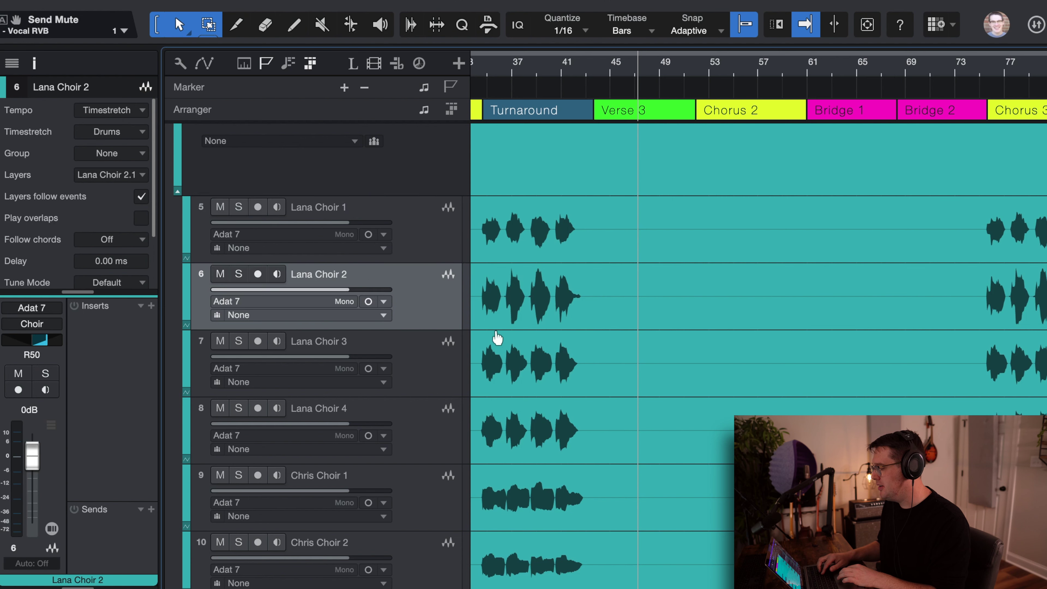
left_click(415, 244)
scroll(466, 254, "up", 4)
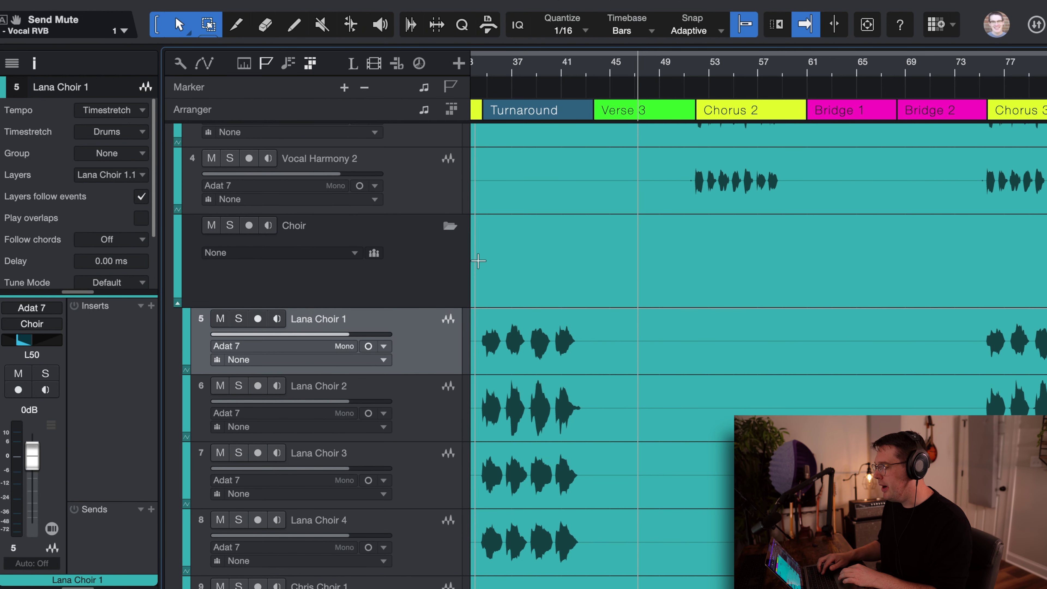
Loop bars 34 to 43 and solo the Choir folder
scroll(540, 96, "left", 3)
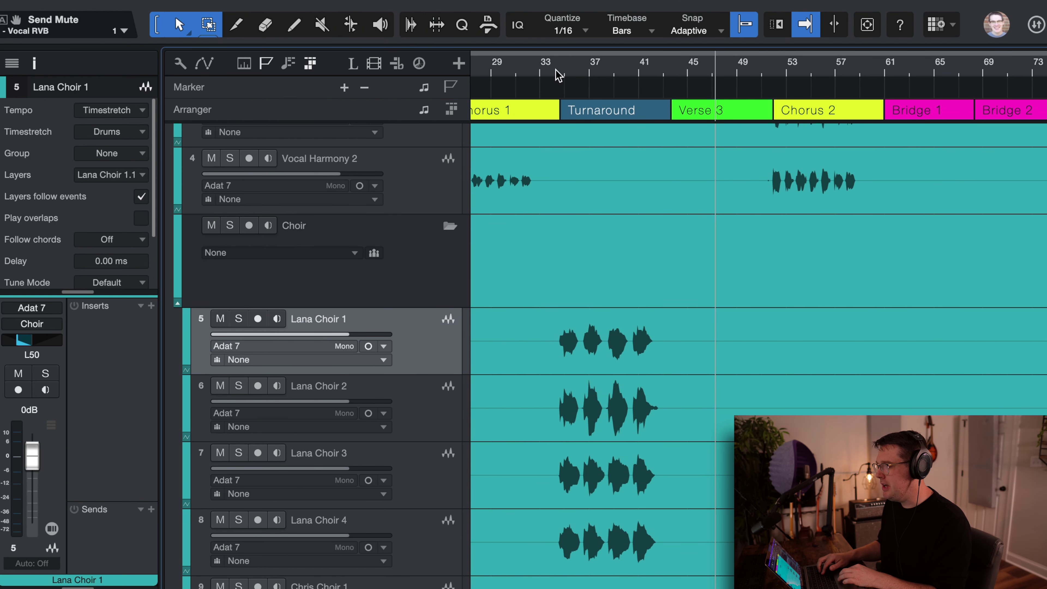
left_click_drag(561, 51, 671, 80)
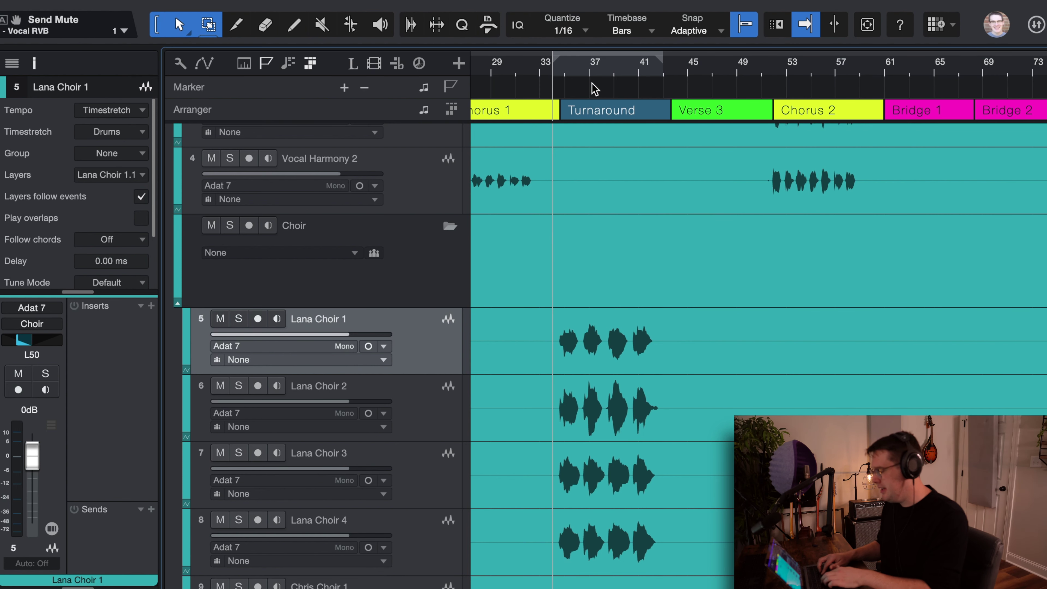
key("/")
left_click(446, 260)
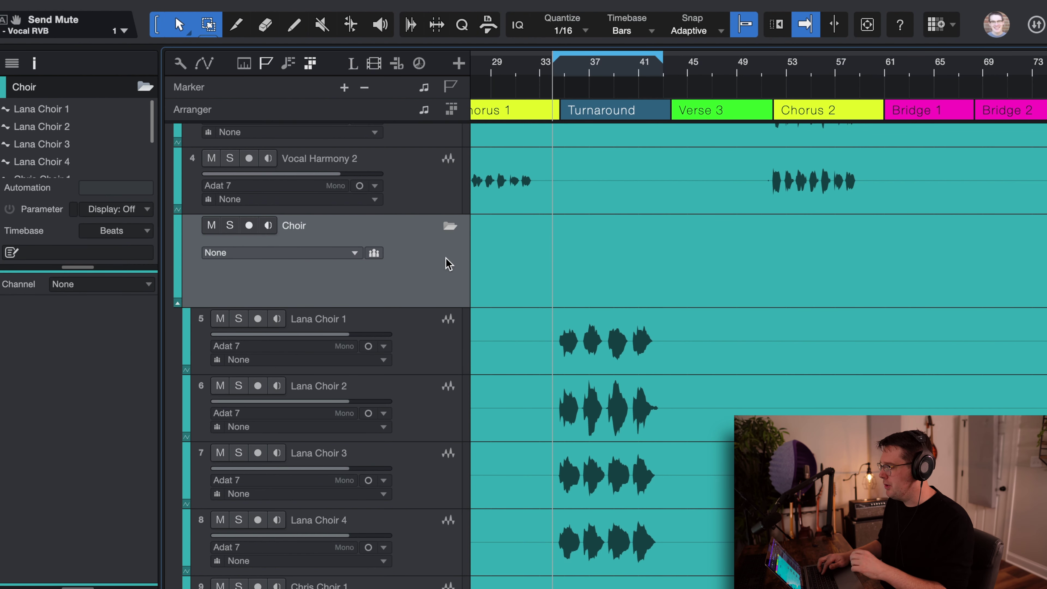
key("s")
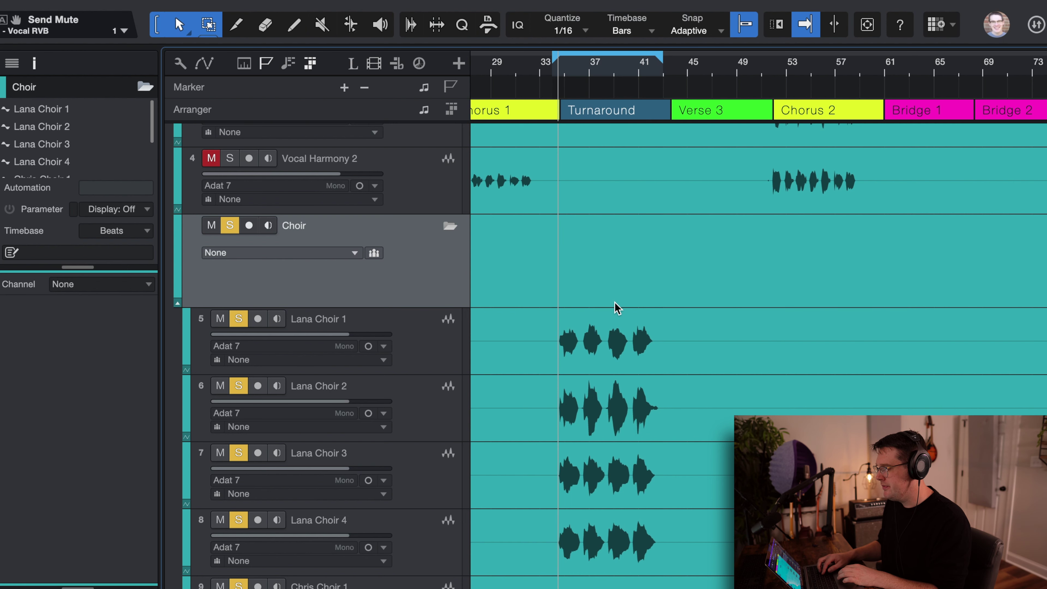
Scroll through the soloed choir tracks and select the fourth choir track
scroll(617, 307, "down", 2)
scroll(615, 305, "down", 10)
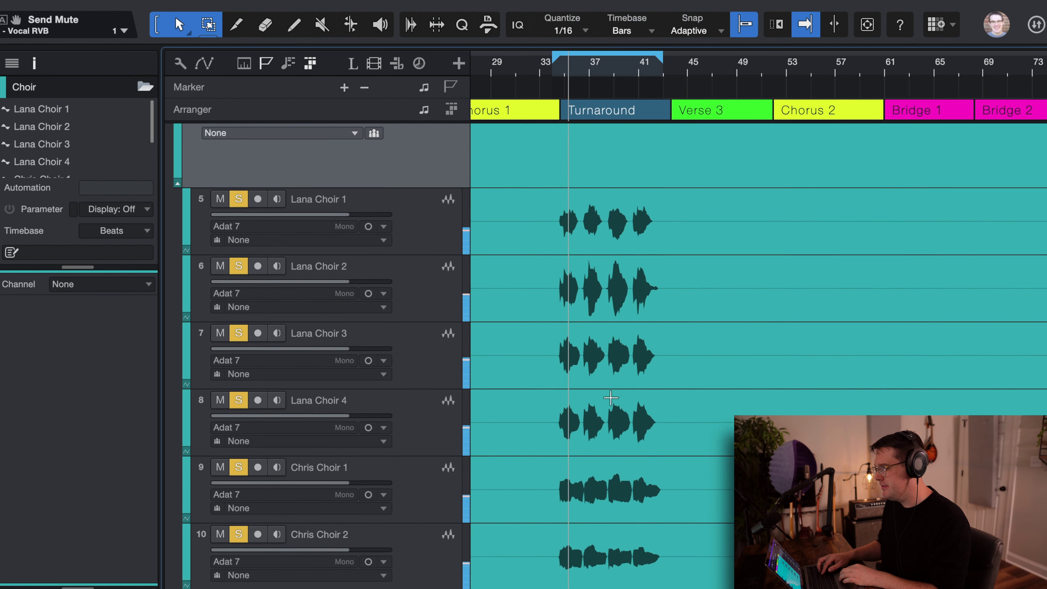
scroll(616, 354, "down", 7)
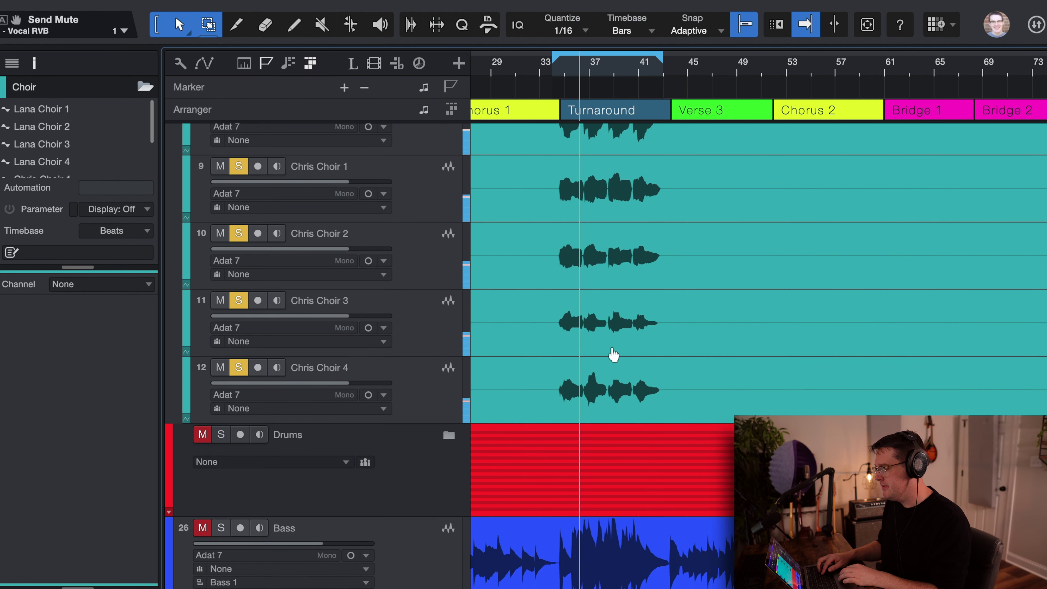
left_click(420, 389)
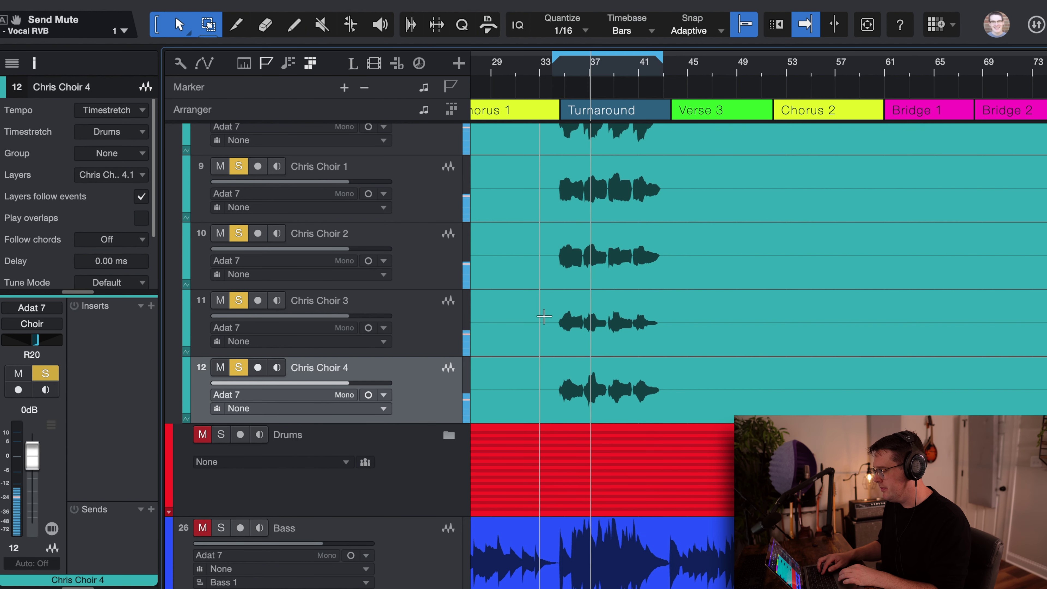
scroll(618, 321, "up", 1)
scroll(618, 321, "up", 5)
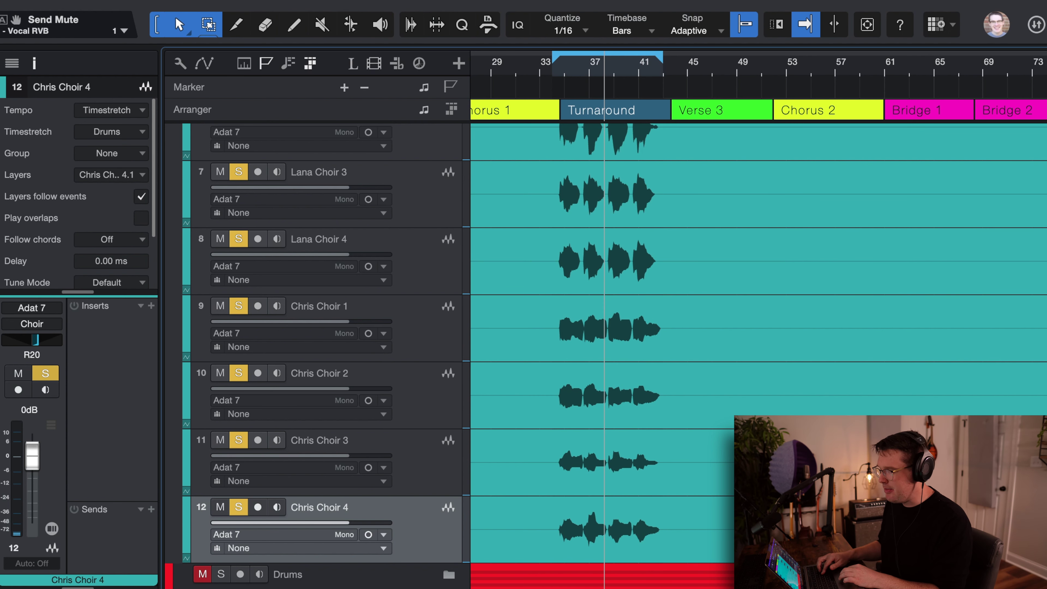
key("F3")
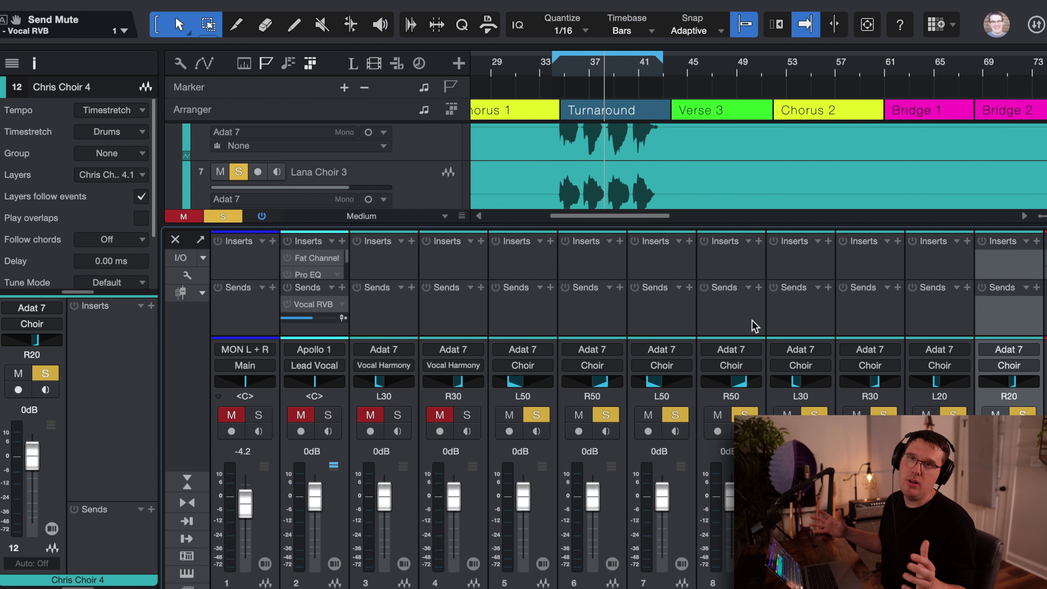
Scroll the mixer to the Choir bus channel and enlarge it to show more inserts
scroll(754, 326, "right", 3)
scroll(753, 326, "right", 20)
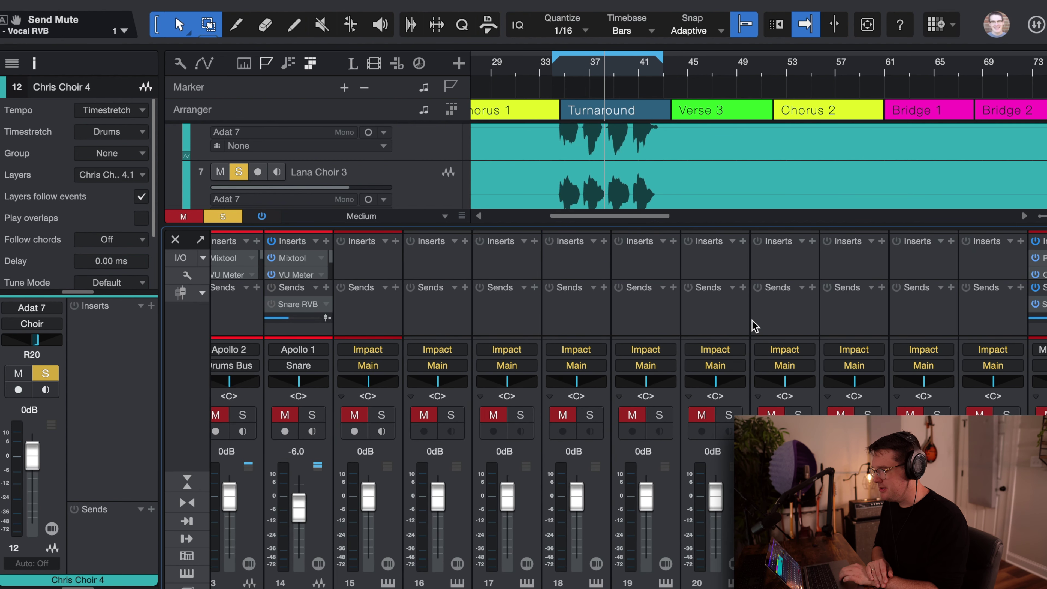
scroll(753, 326, "right", 20)
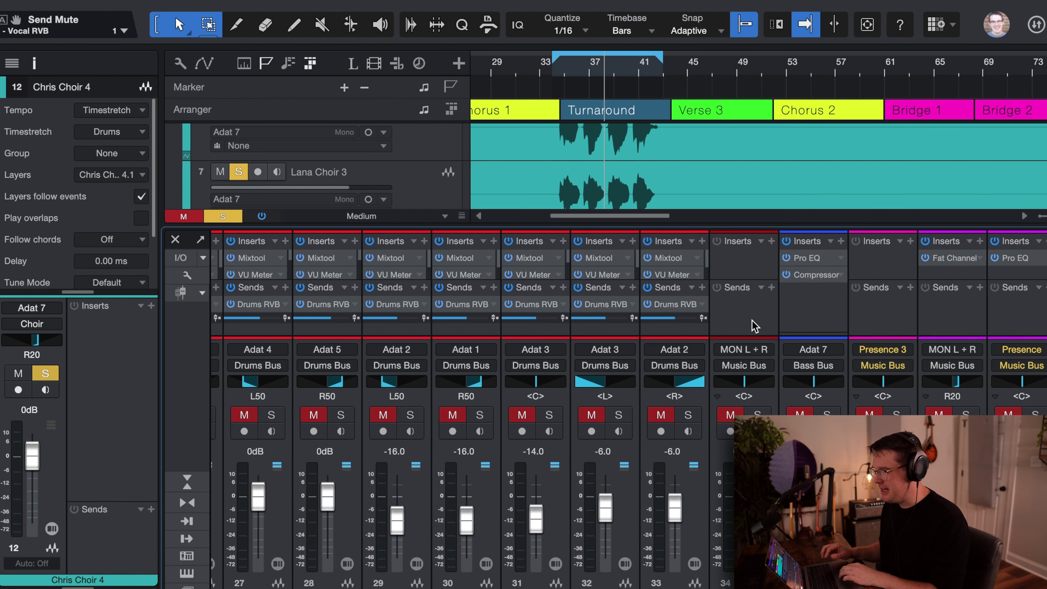
scroll(805, 321, "right", 20)
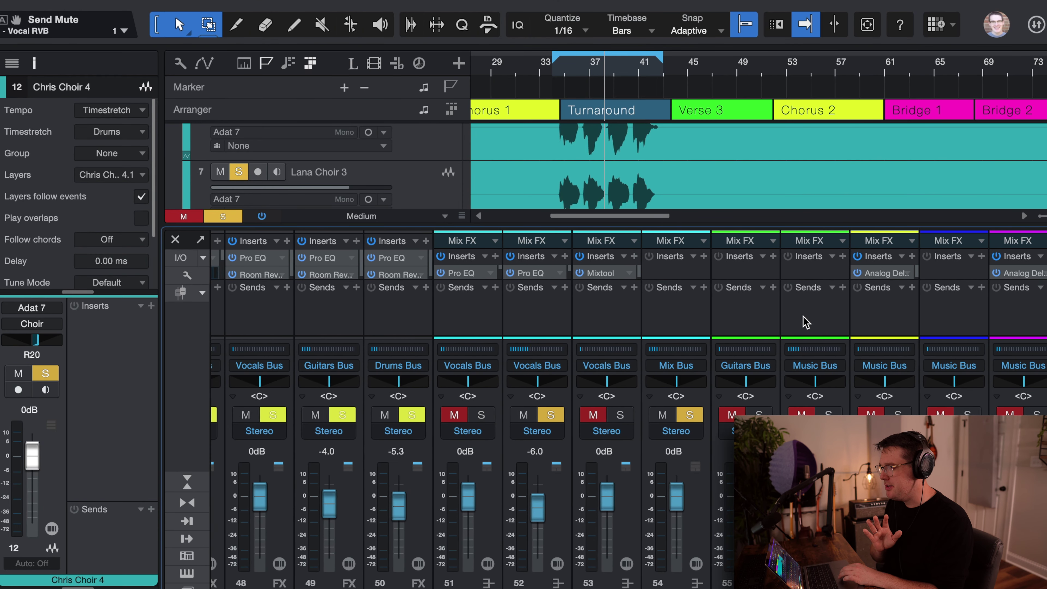
scroll(806, 322, "left", 6)
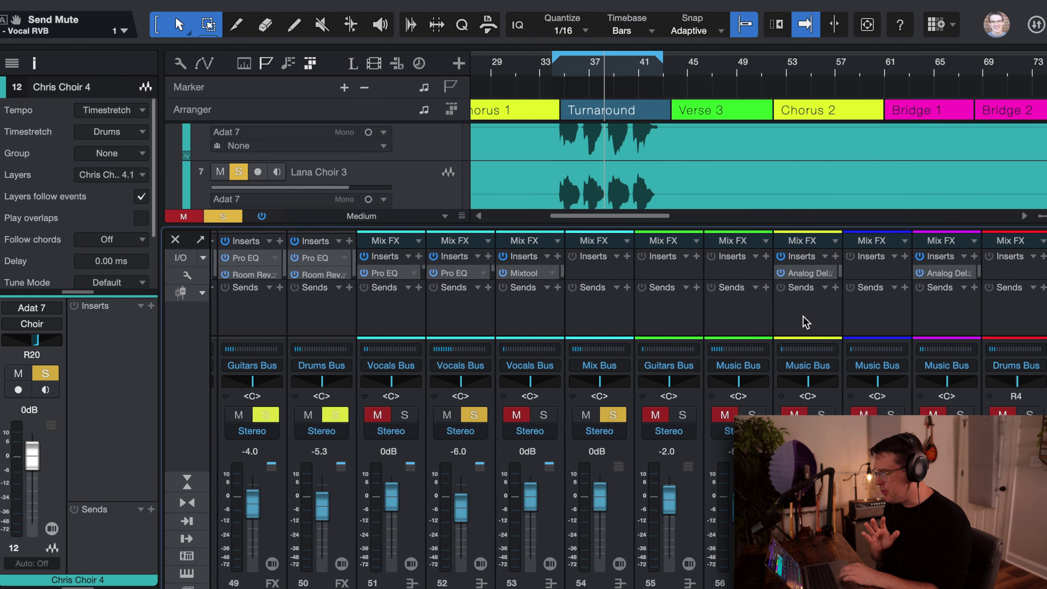
left_click(588, 316)
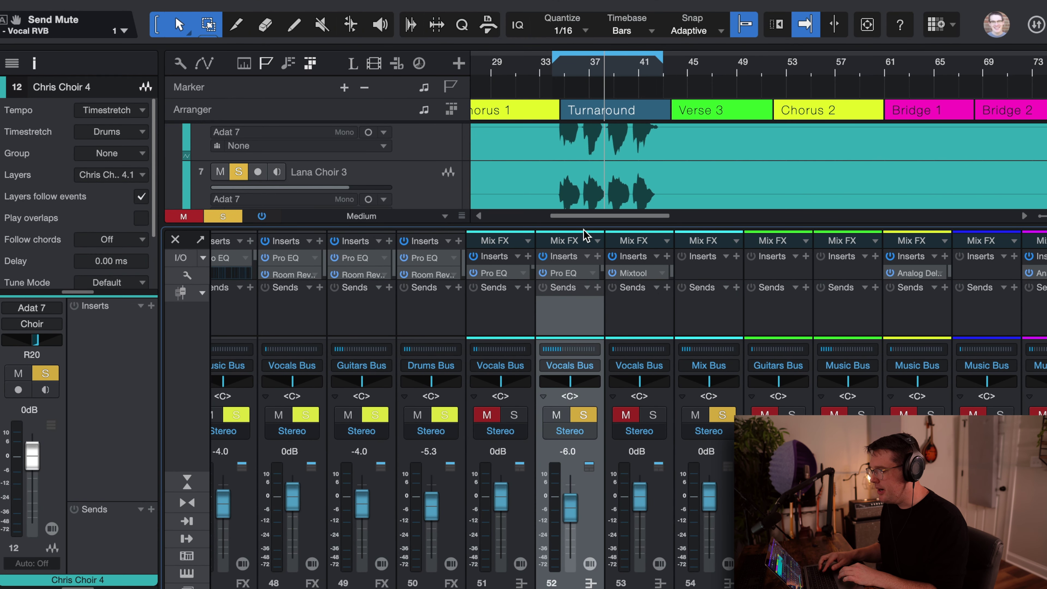
left_click_drag(583, 228, 589, 130)
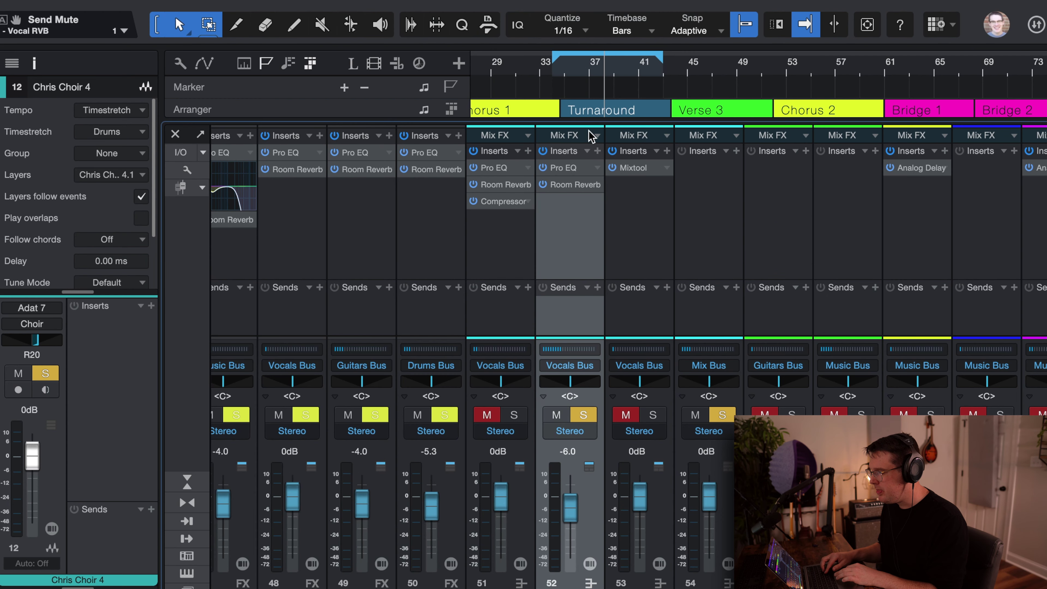
Inspect the Choir bus Pro EQ and Room Reverb (L. Hall, 4.50 s), then bypass all its inserts
left_click(572, 169)
left_click_drag(836, 152, 633, 146)
left_click(557, 161)
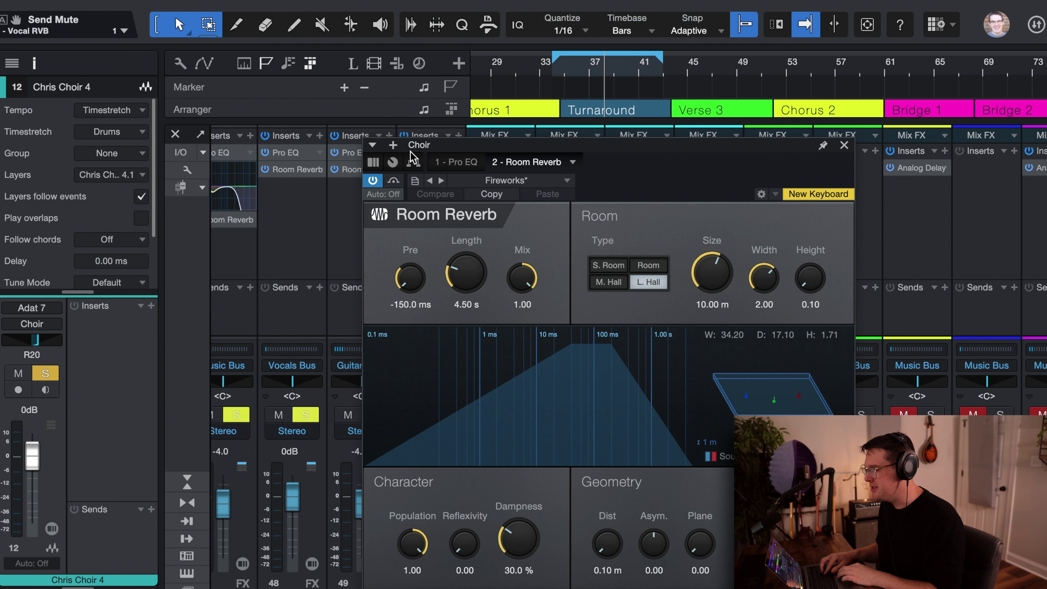
left_click(844, 145)
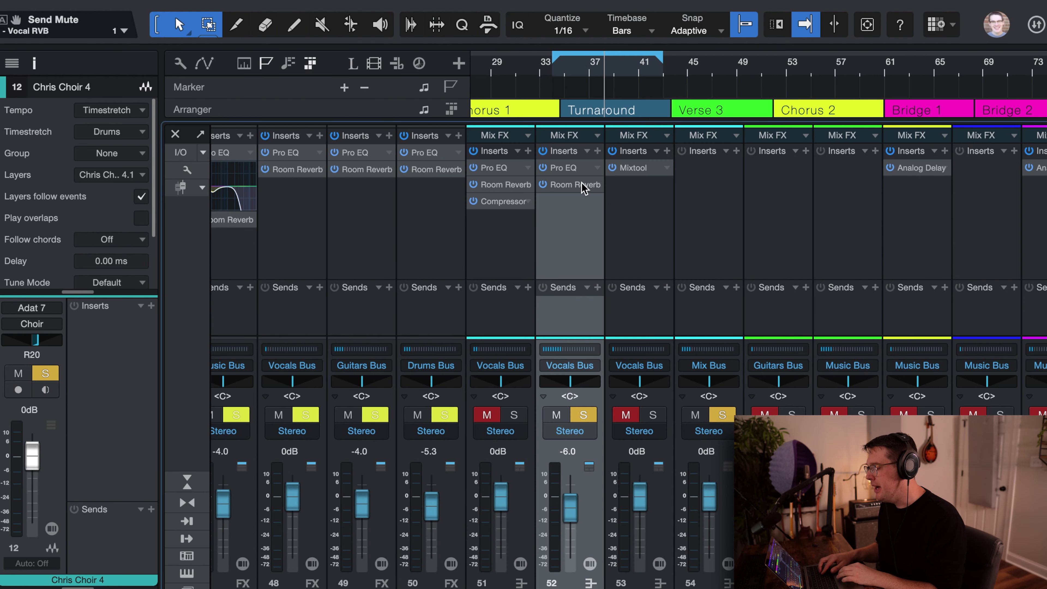
left_click(543, 152)
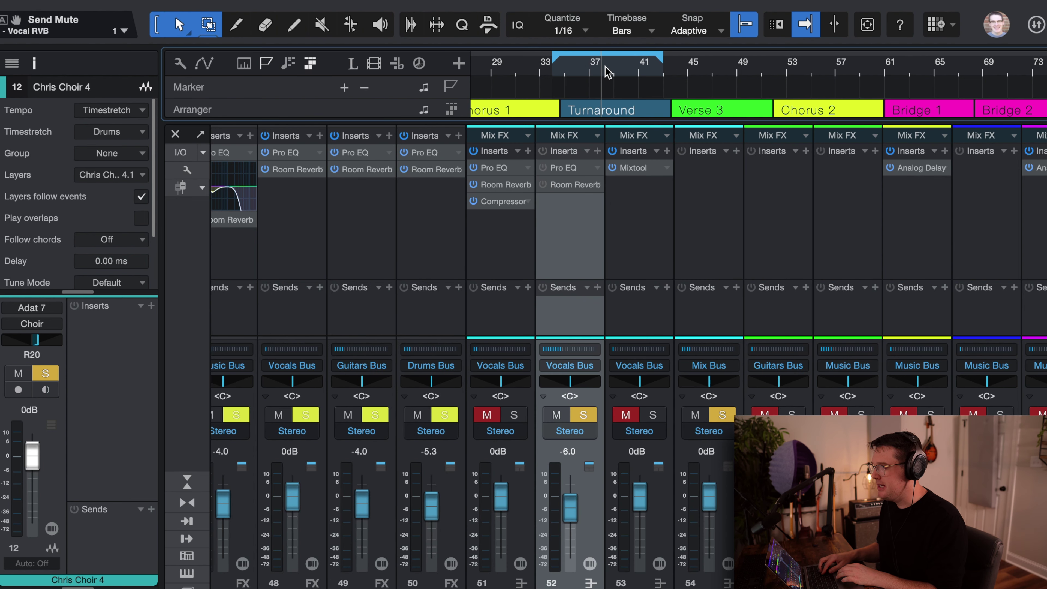
Play the loop with the Choir bus inserts re-enabled, restart near bar 39, then unsolo the choir
key("space")
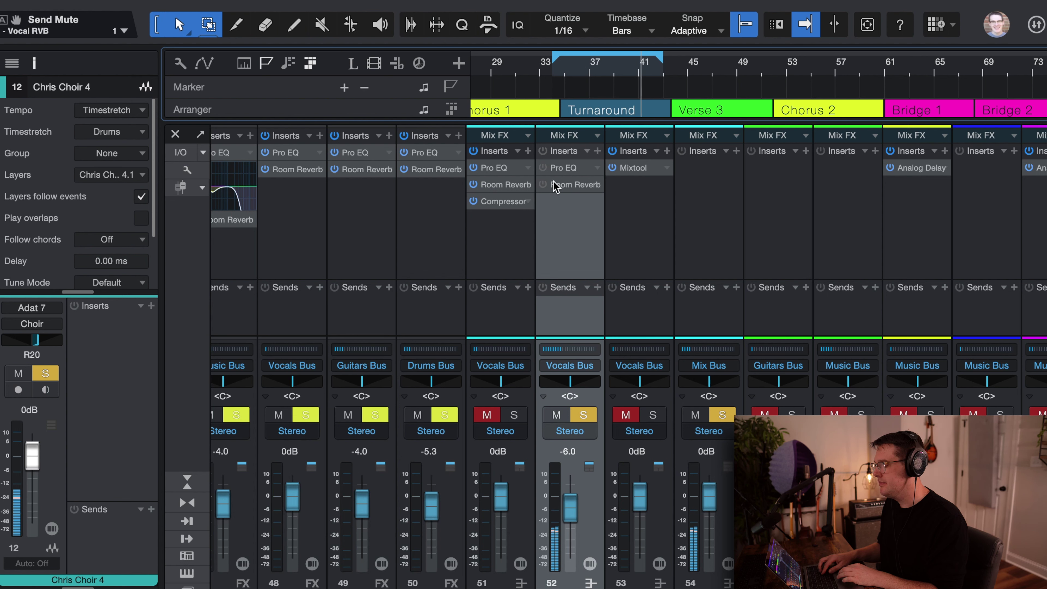
left_click(543, 151)
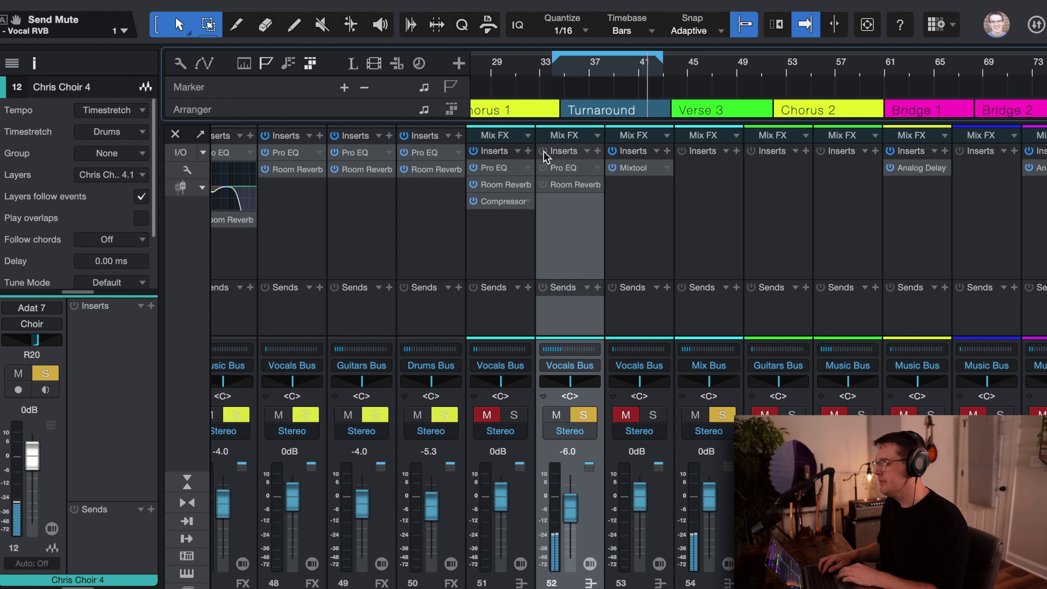
left_click(618, 73)
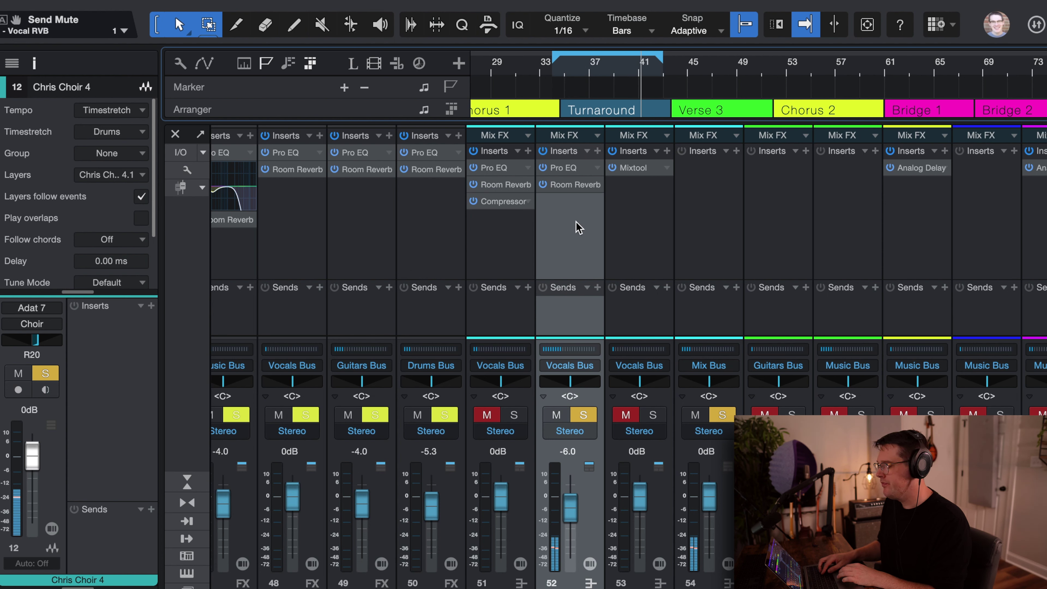
key("s")
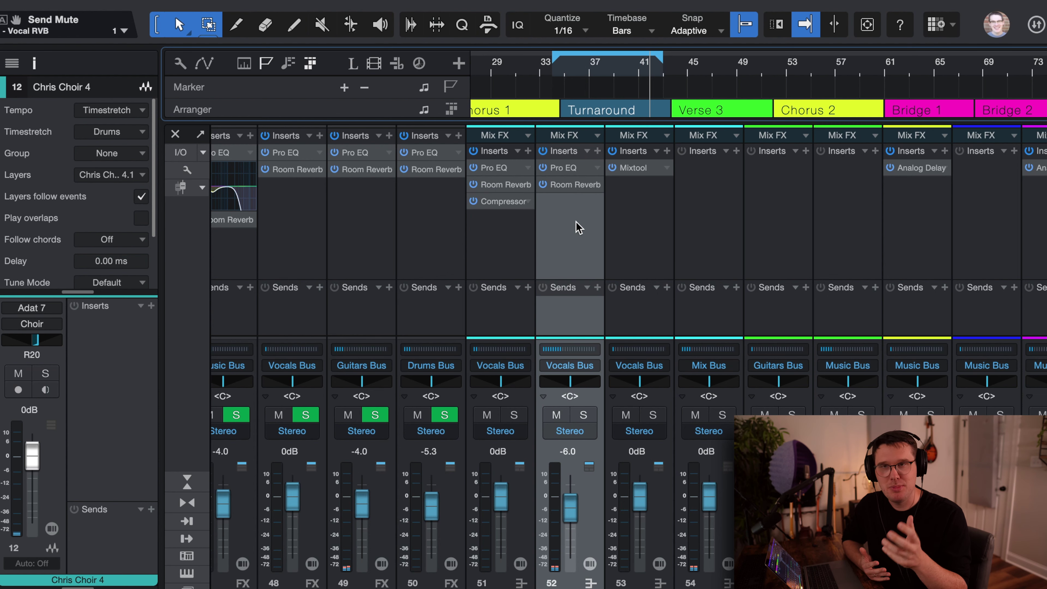
Scroll the Console through the bus and FX channels and select the Mix Bus channel
scroll(577, 227, "left", 20)
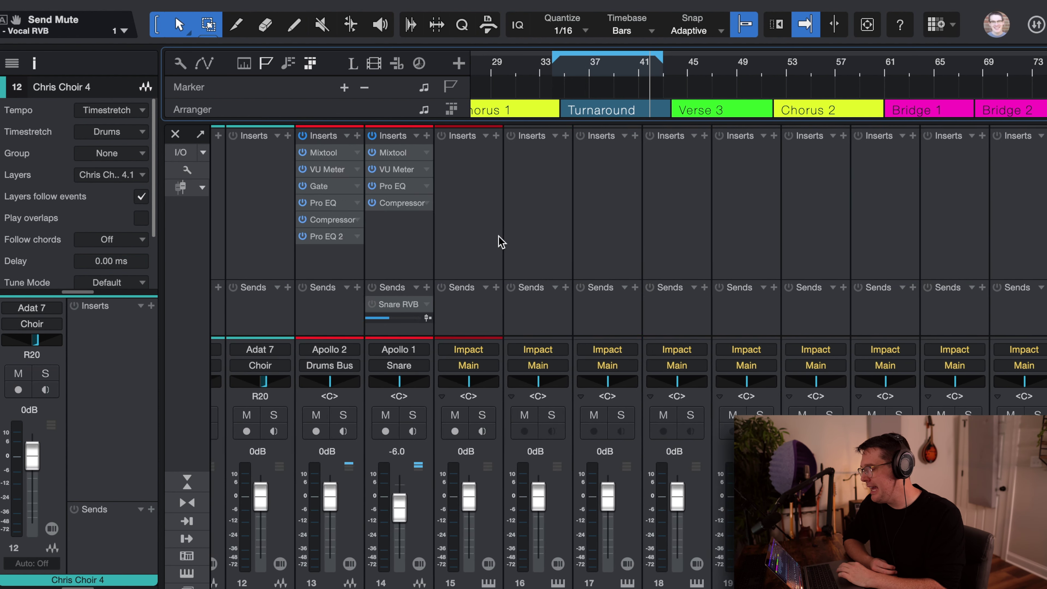
scroll(501, 241, "right", 2)
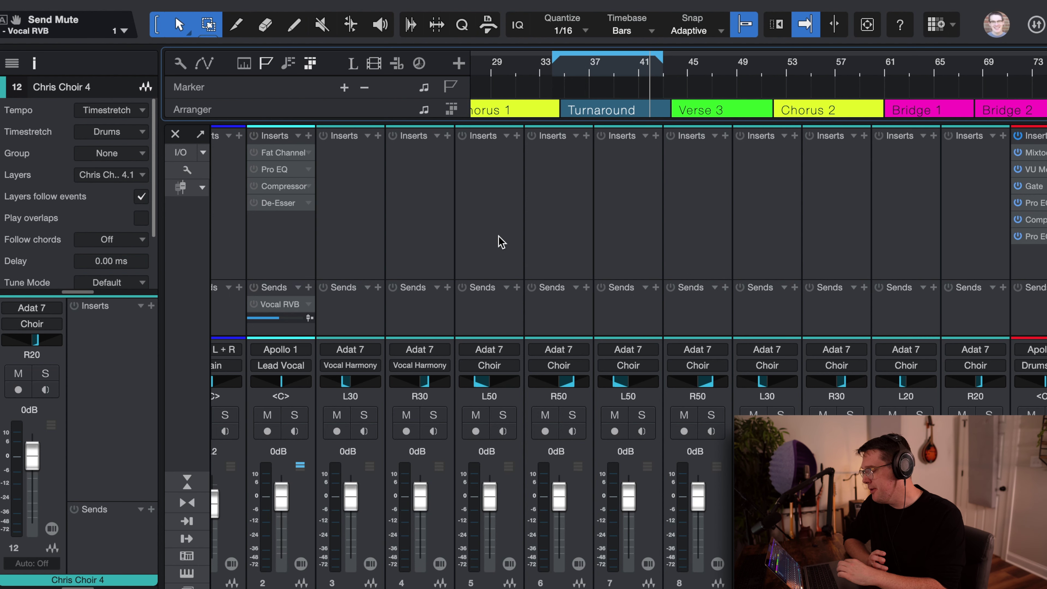
scroll(499, 239, "right", 20)
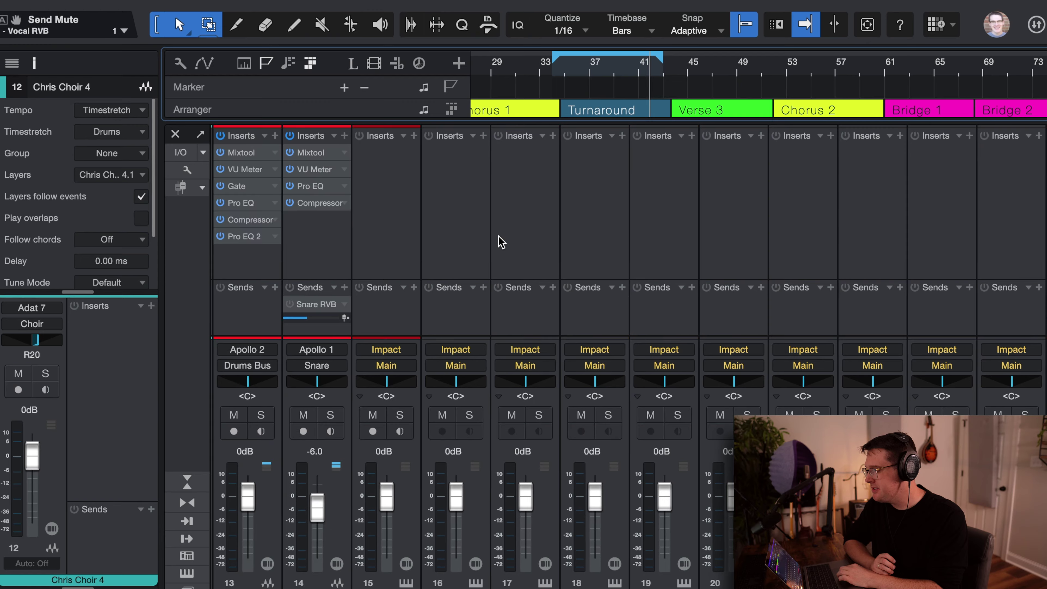
scroll(500, 247, "left", 16)
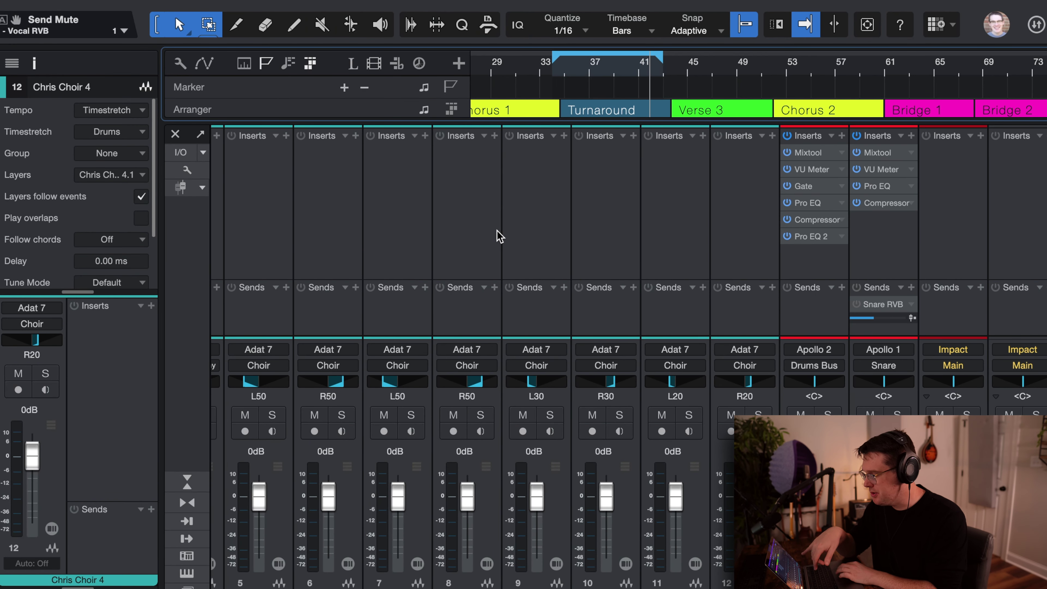
scroll(512, 237, "right", 20)
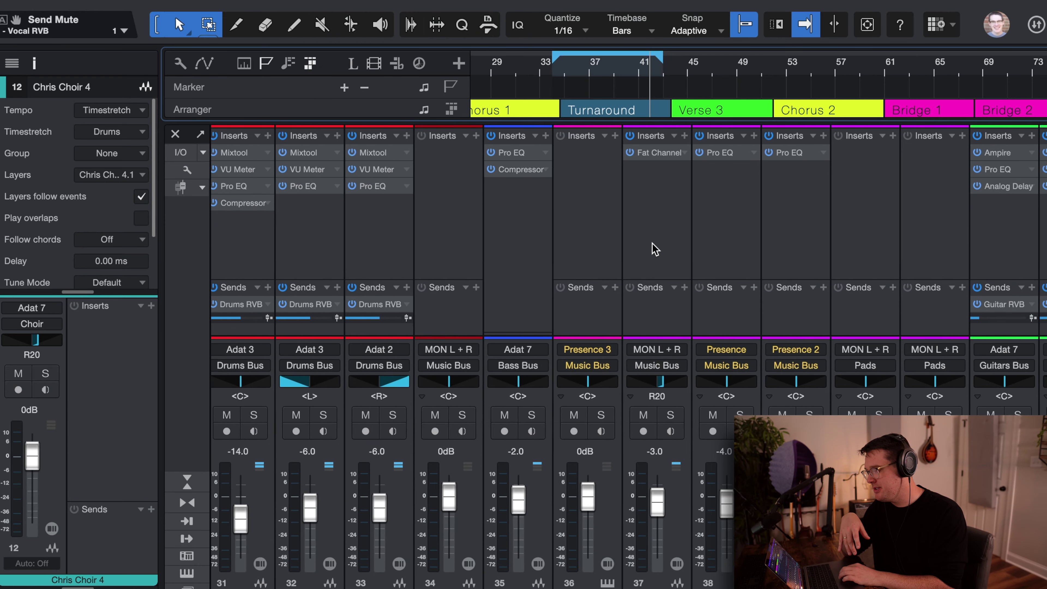
scroll(656, 250, "right", 14)
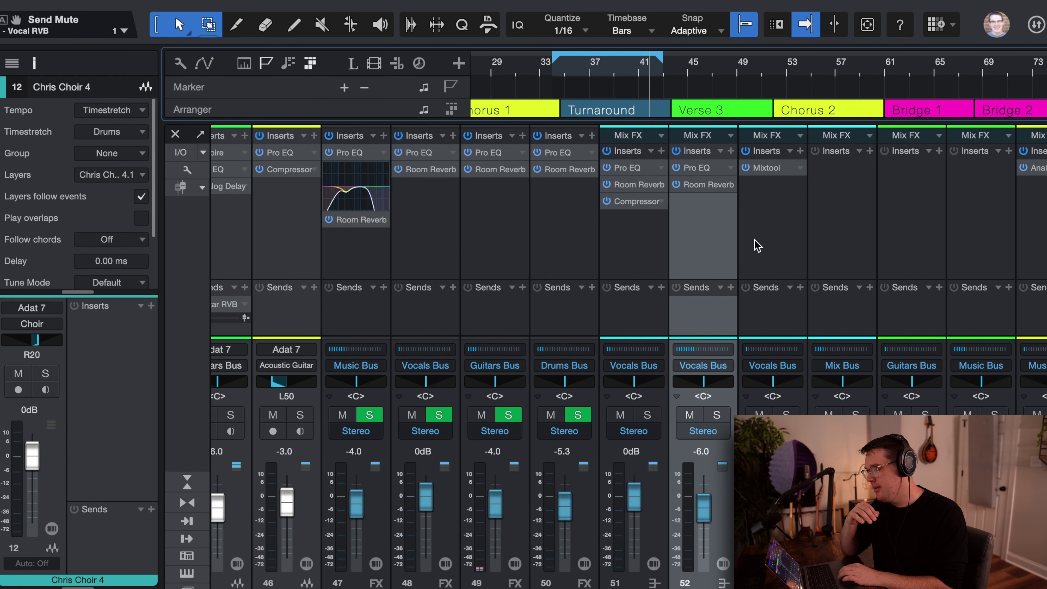
scroll(718, 289, "right", 2)
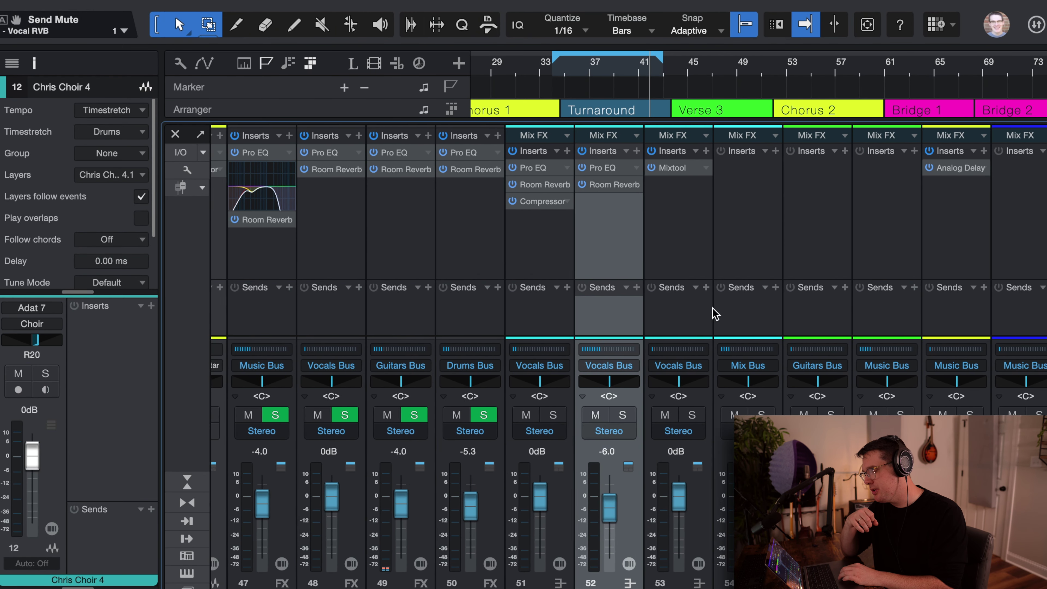
left_click(722, 228)
Select the Main output channel, then hide the Console to return to the arrangement
scroll(724, 227, "right", 1)
scroll(724, 226, "right", 6)
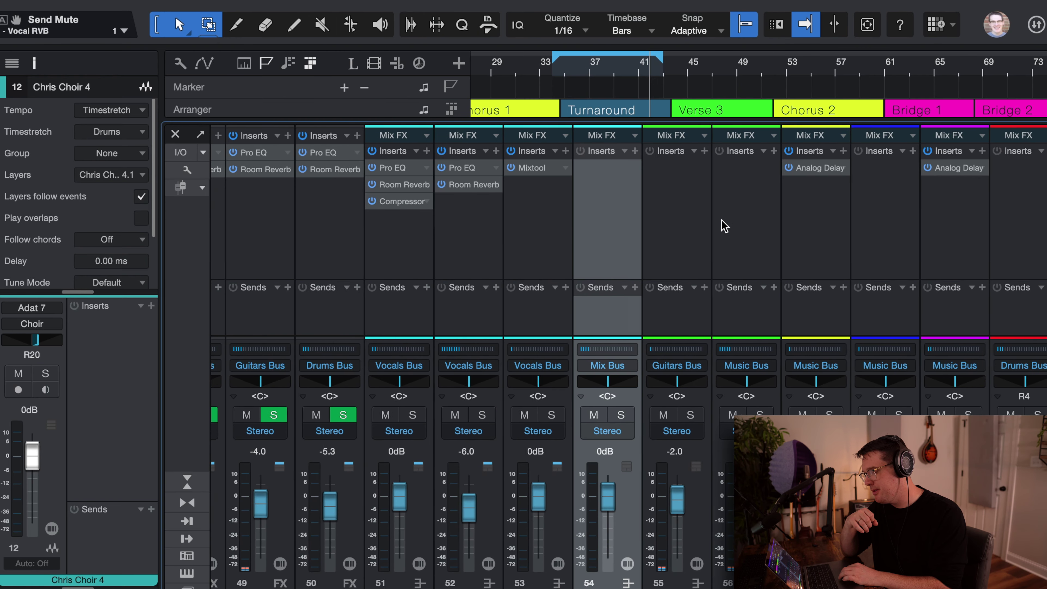
left_click(1015, 239)
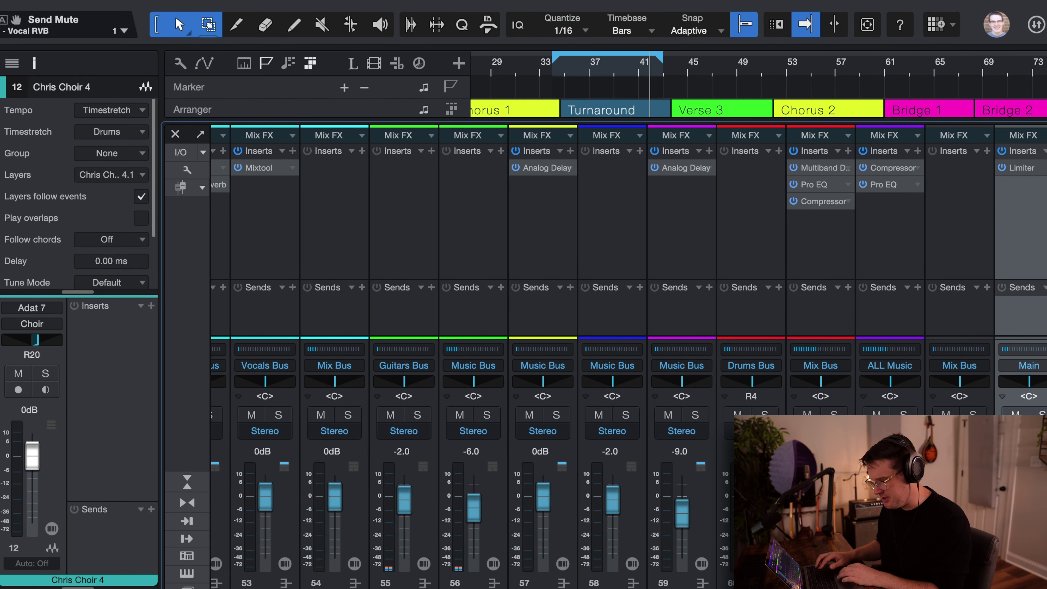
key("F3")
Make tracks taller, collapse Vocals, expand the Drums folder, and zoom out to the whole song
scroll(650, 272, "up", 1)
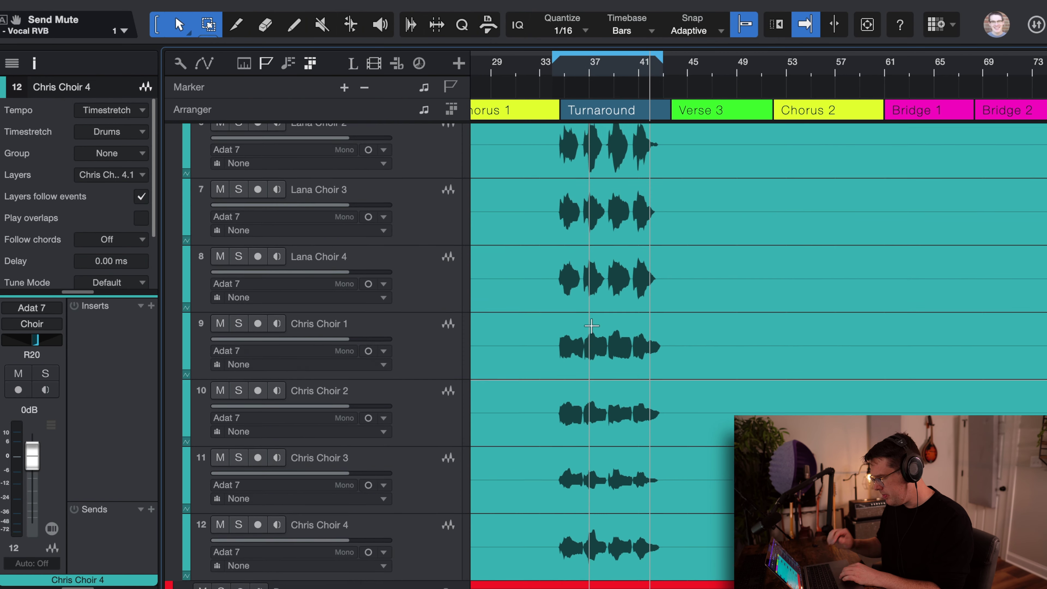
key("shift+e")
key("shift+e")
scroll(501, 479, "down", 1)
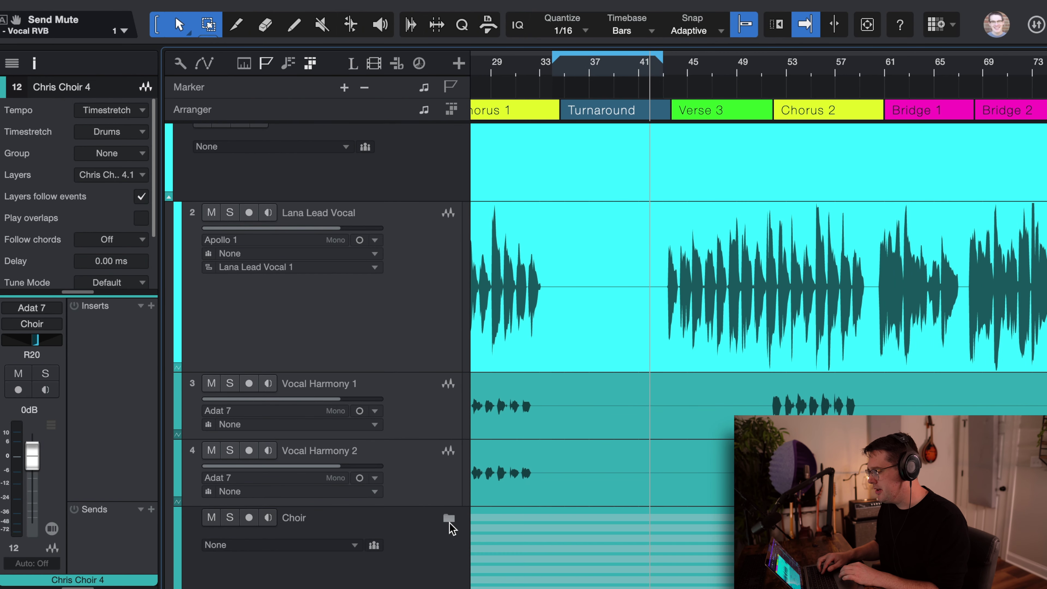
scroll(433, 287, "up", 5)
left_click(449, 229)
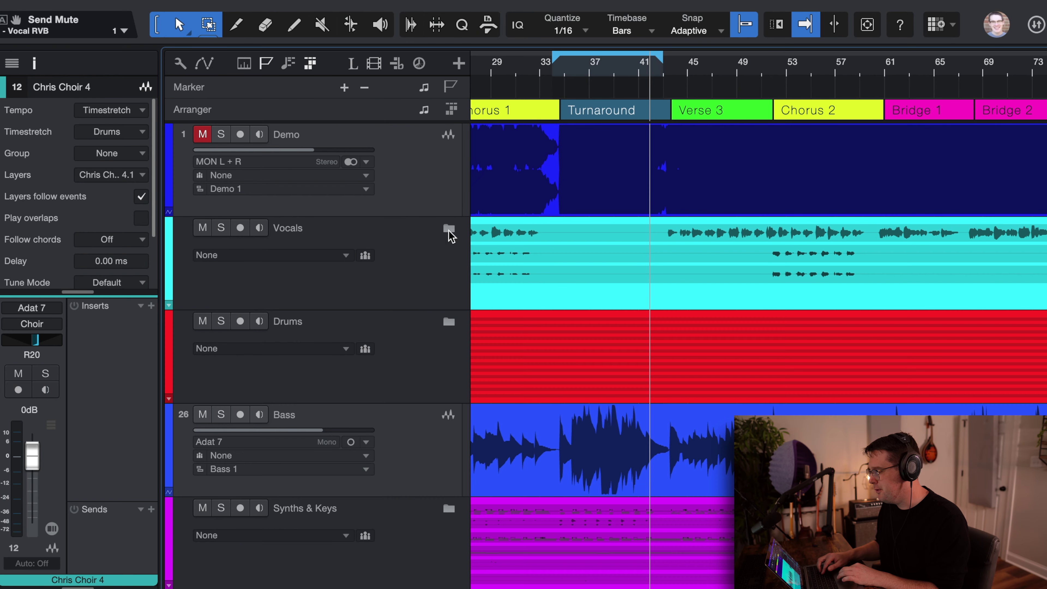
scroll(431, 337, "down", 3)
left_click(432, 325)
left_click(447, 265)
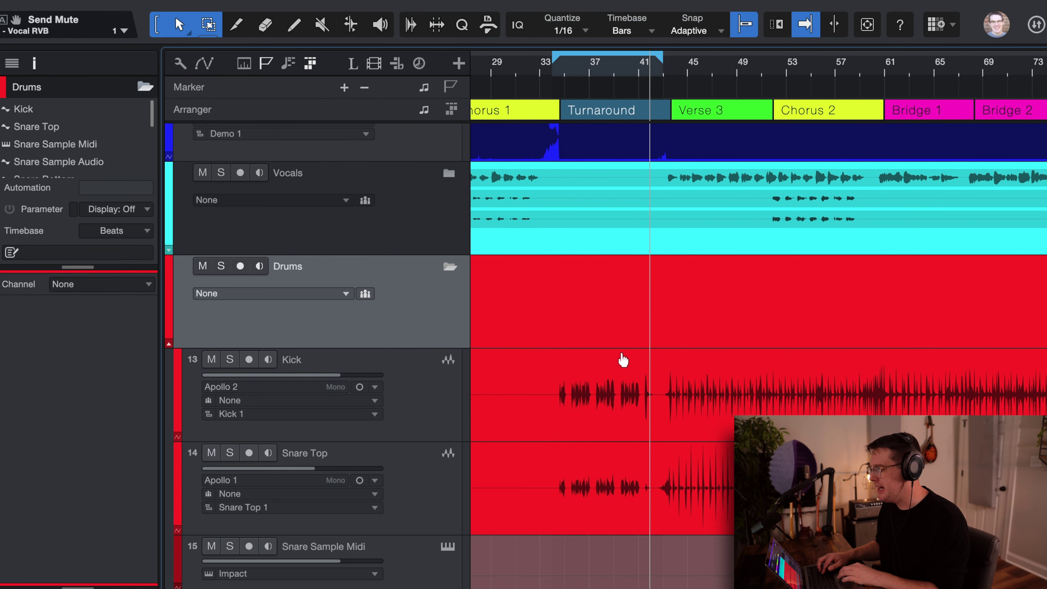
scroll(623, 359, "down", 7)
key("w")
key("w")
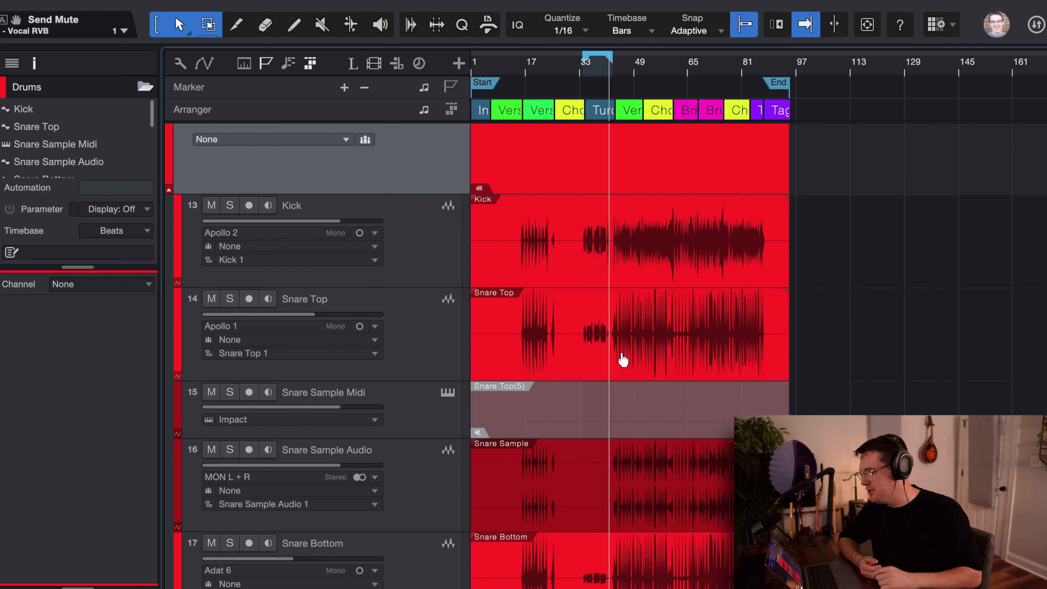
Solo the Drums folder, mute both Snare Sample tracks, and play from about bar 64
scroll(427, 231, "up", 2)
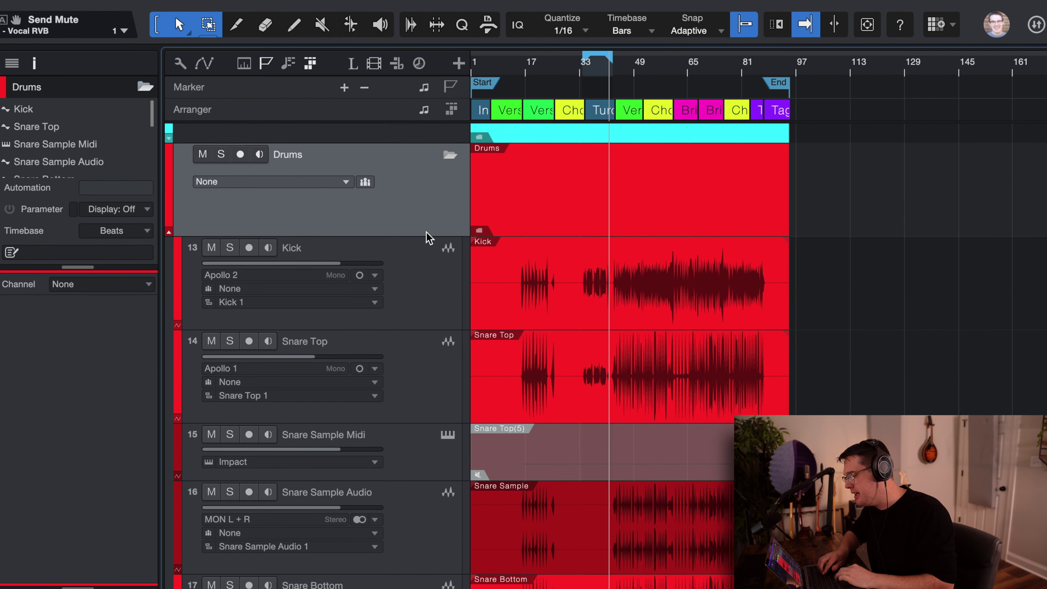
key("s")
scroll(427, 234, "down", 4)
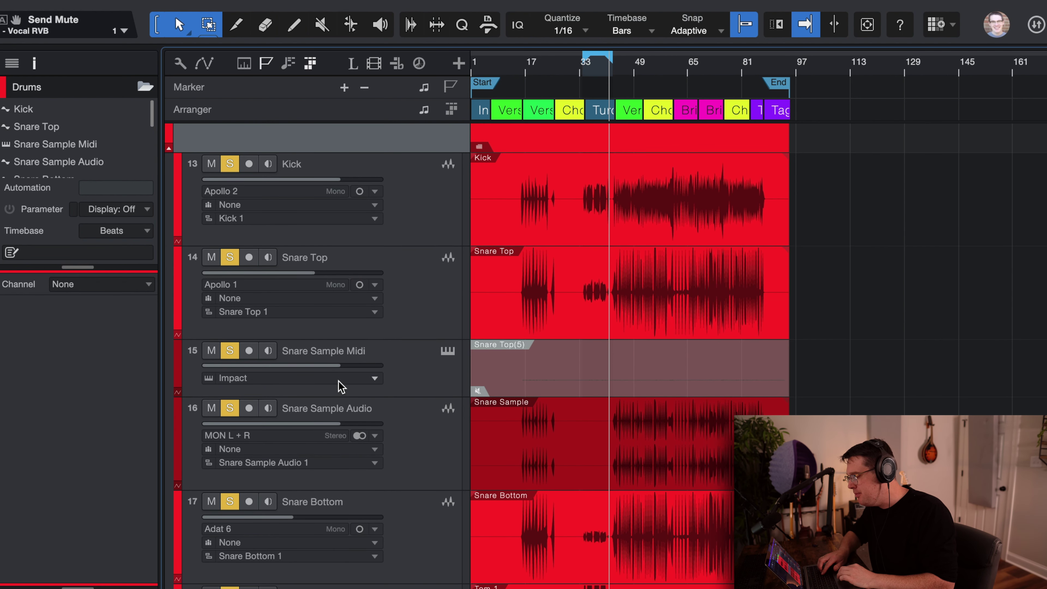
left_click(221, 378)
left_click(220, 321)
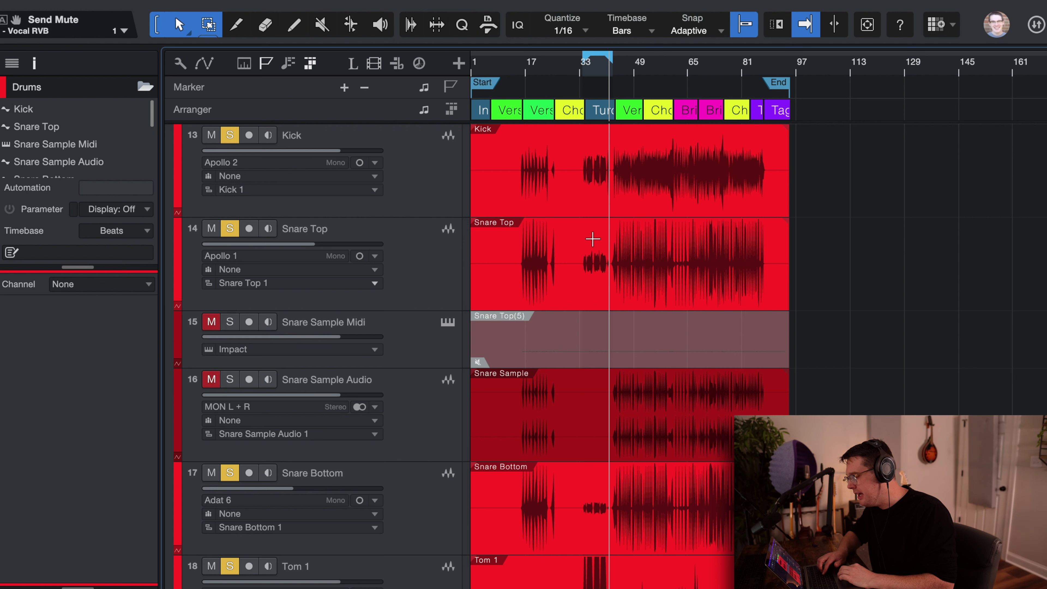
left_click(657, 69)
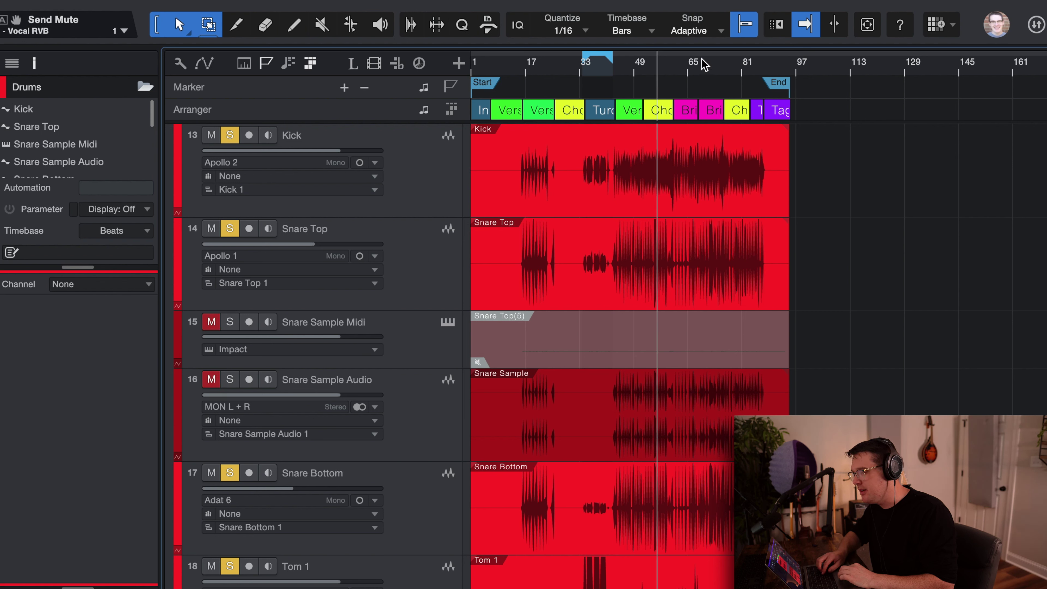
left_click(686, 67)
key("space")
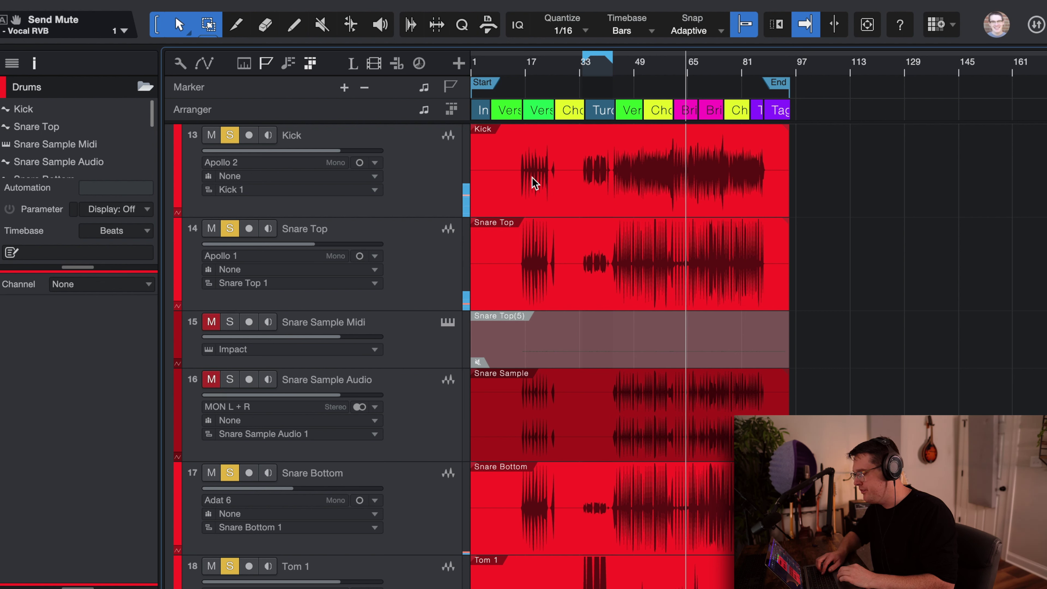
Mute the Big Hits track and take it out of the drum solo
scroll(403, 274, "up", 5)
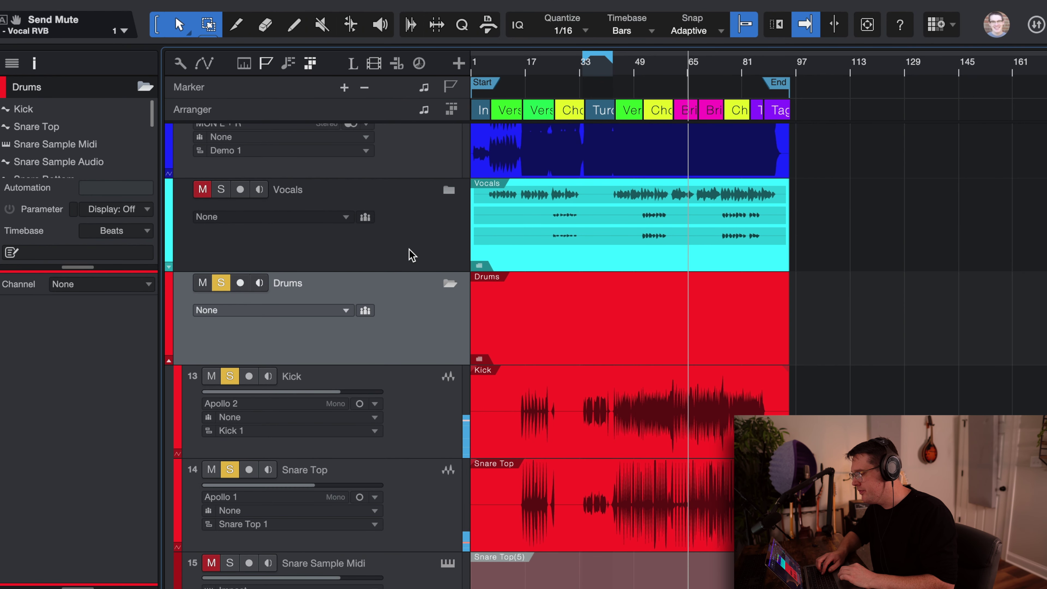
left_click(414, 255)
left_click(421, 295)
scroll(421, 294, "down", 5)
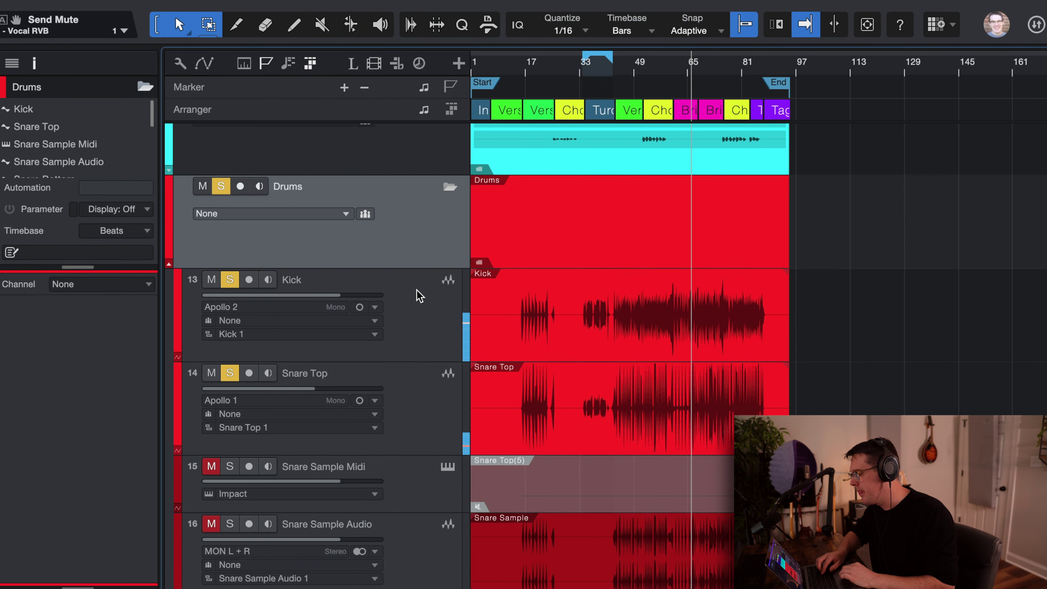
scroll(573, 379, "down", 4)
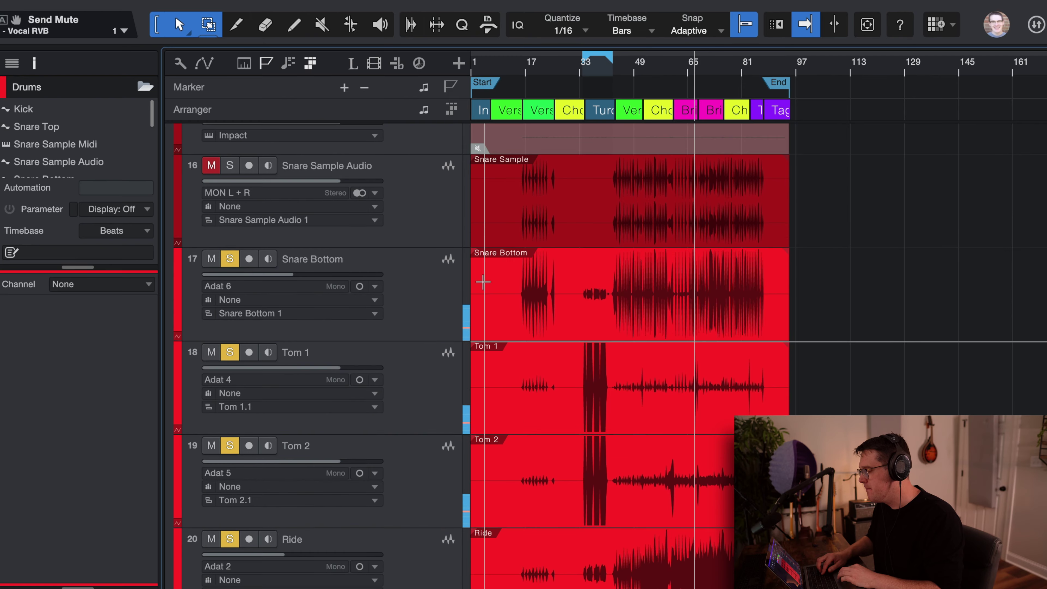
scroll(445, 274, "up", 3)
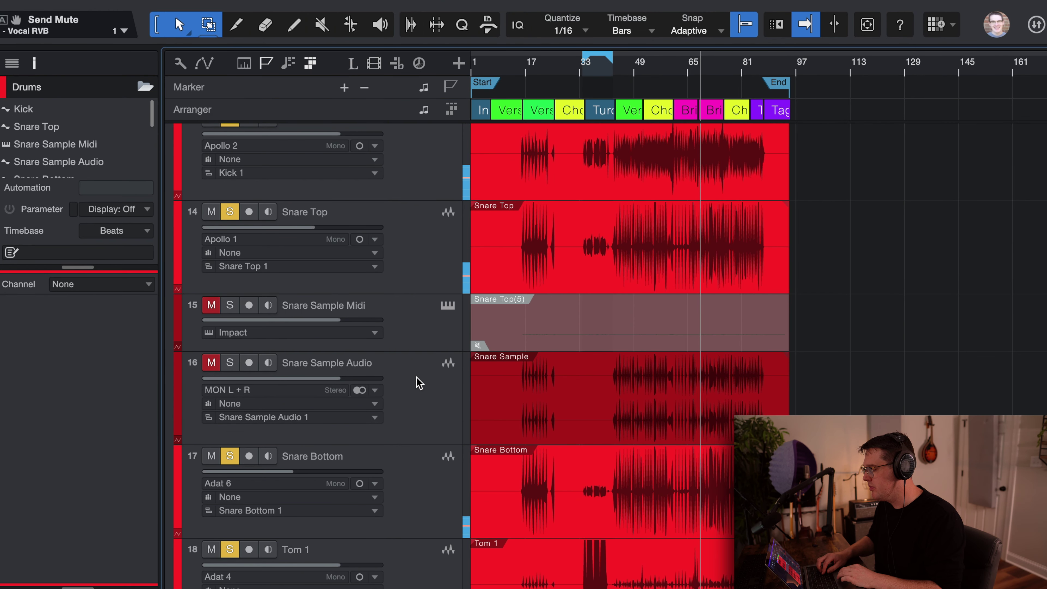
scroll(414, 409, "down", 10)
scroll(412, 429, "down", 5)
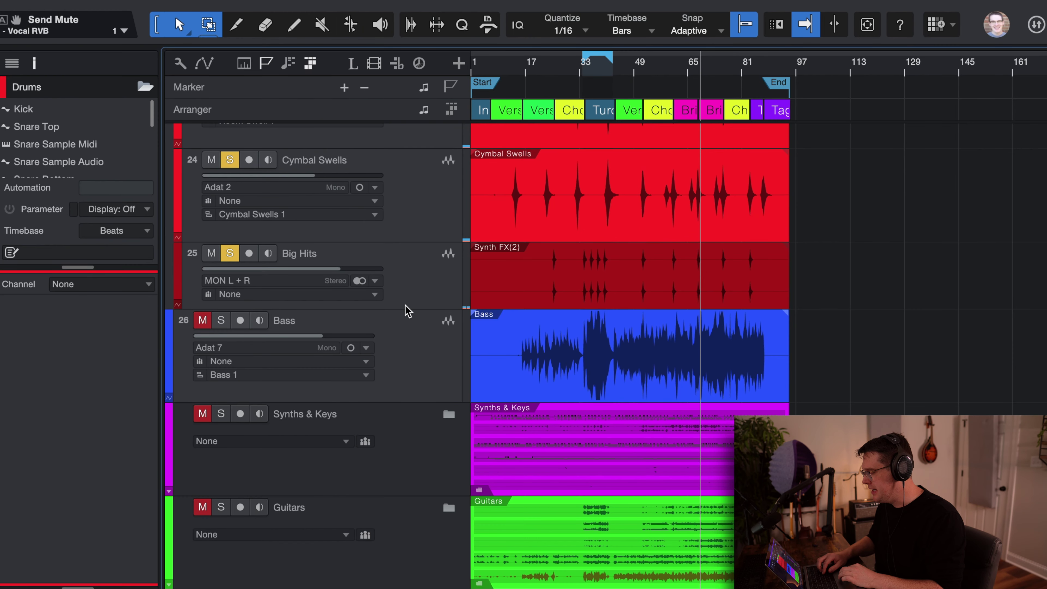
left_click(414, 294)
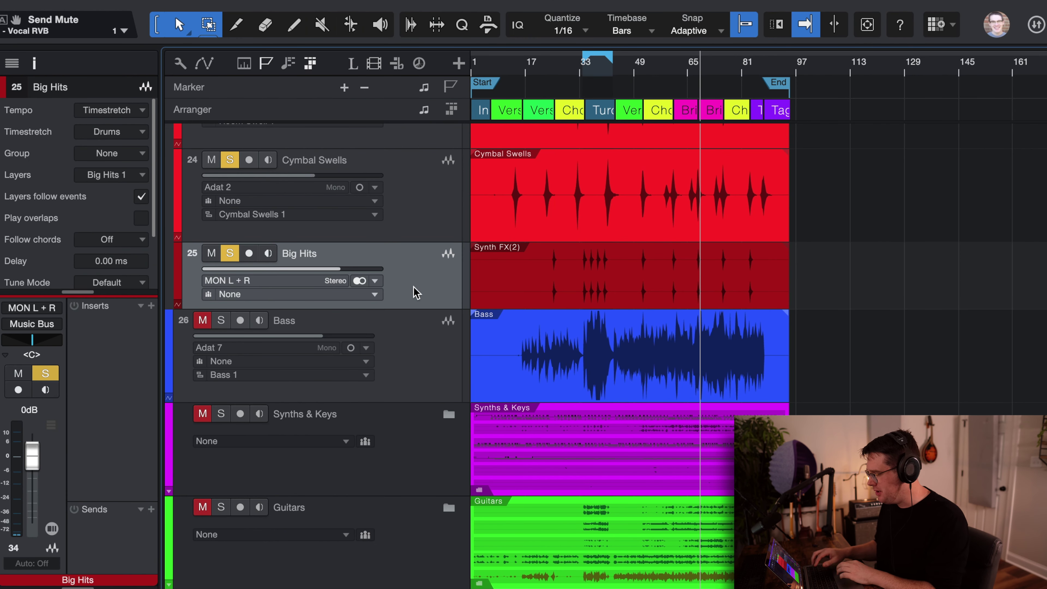
left_click(219, 254)
left_click(231, 254)
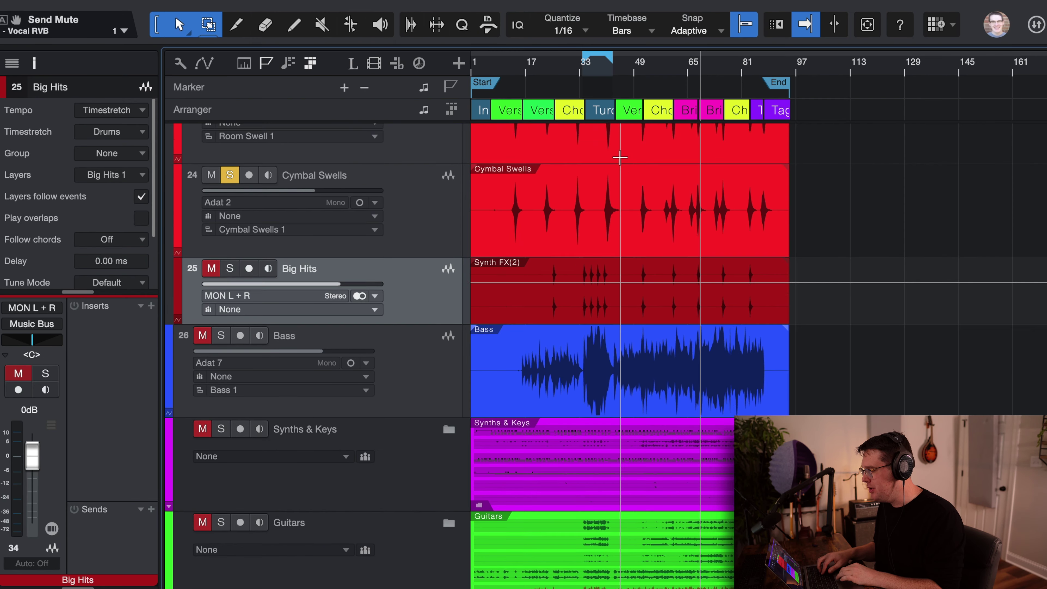
Unmute and solo the Snare Sample Audio and Snare Sample Midi tracks
scroll(619, 157, "up", 10)
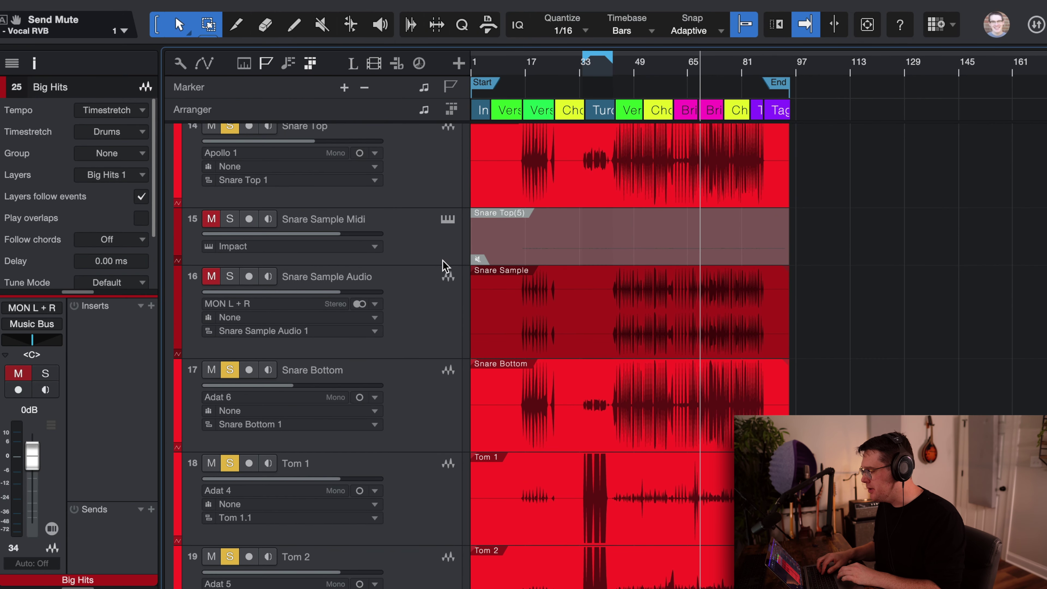
left_click(426, 292)
left_click(424, 248)
key("s")
left_click(424, 294)
key("s")
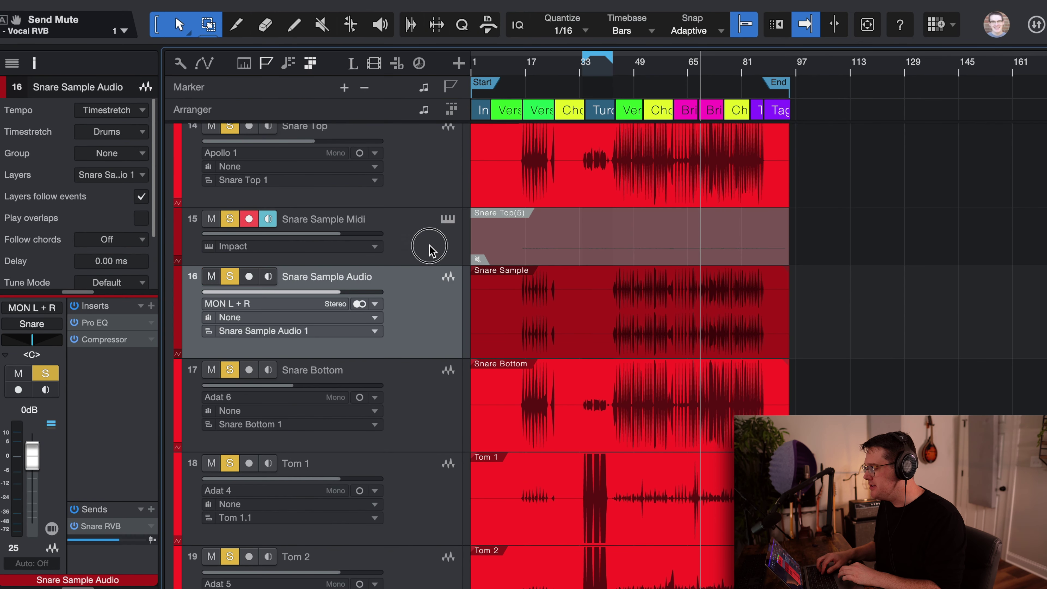
left_click(429, 247)
Open Snare Sample Midi's Impact XT instrument and browse its drum kit preset list
left_click(448, 220)
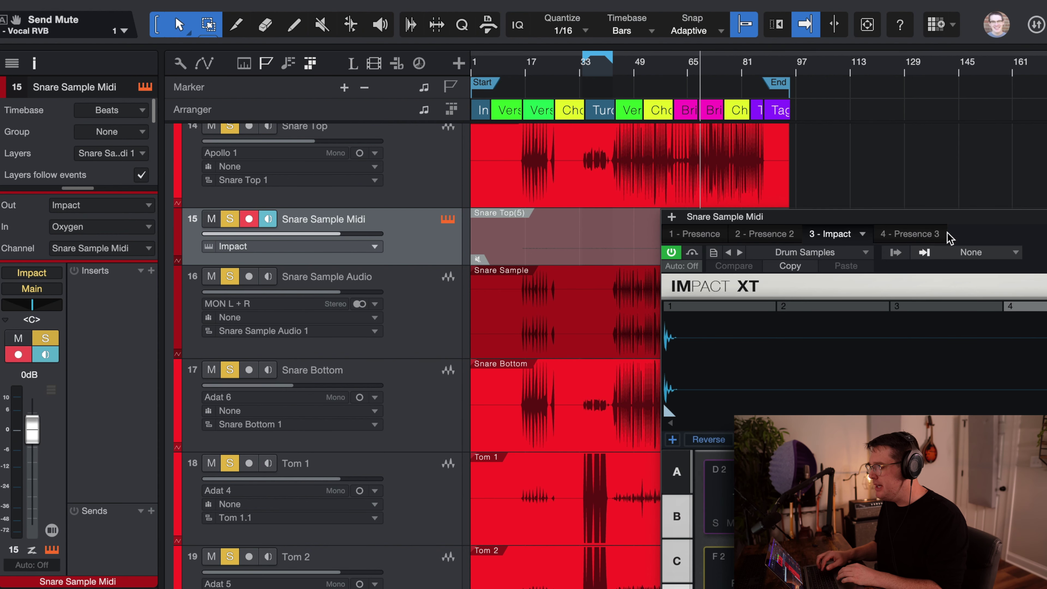
left_click_drag(968, 211, 601, 28)
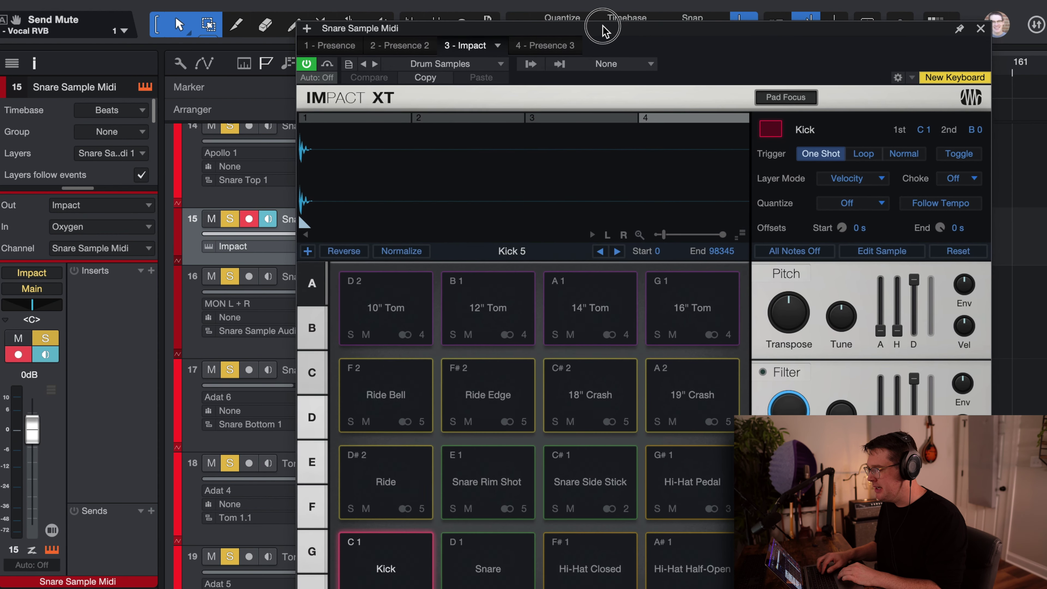
left_click(499, 62)
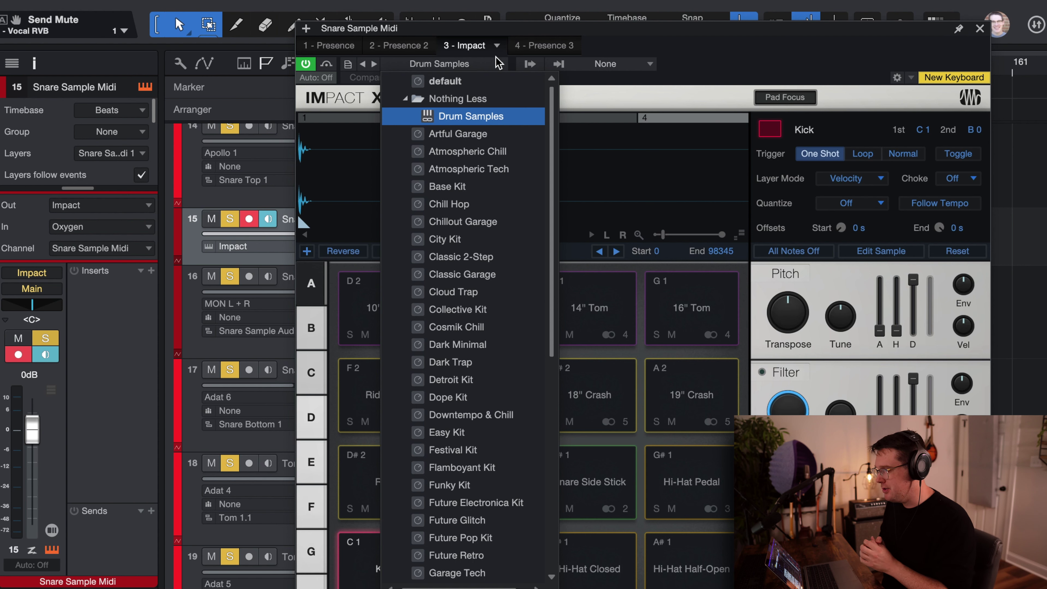
left_click(498, 63)
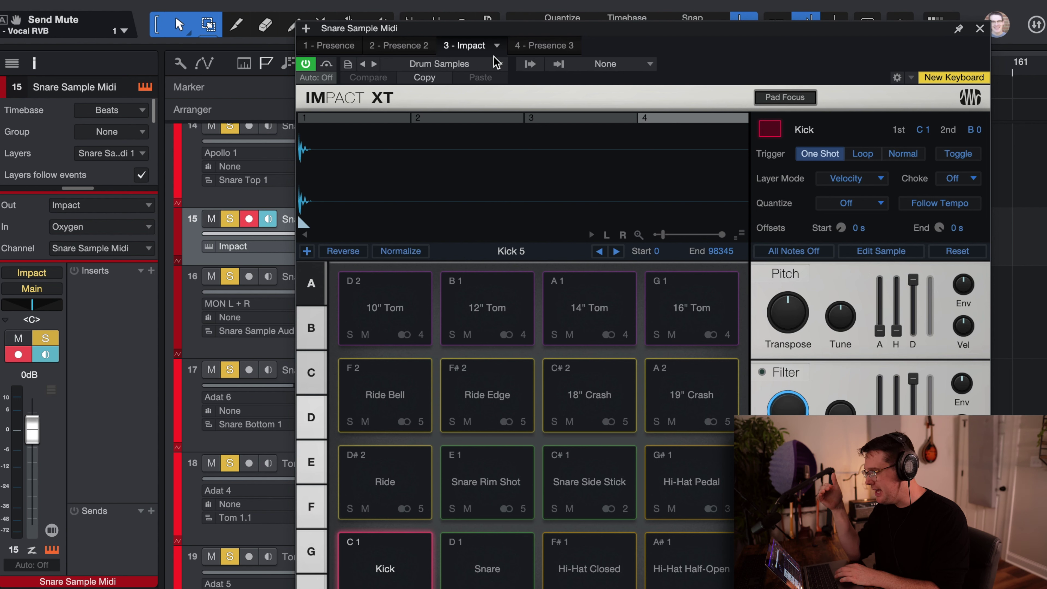
Confirm the Nothing Less Drum Samples preset, view the Snare pad, and close Impact XT
left_click(500, 66)
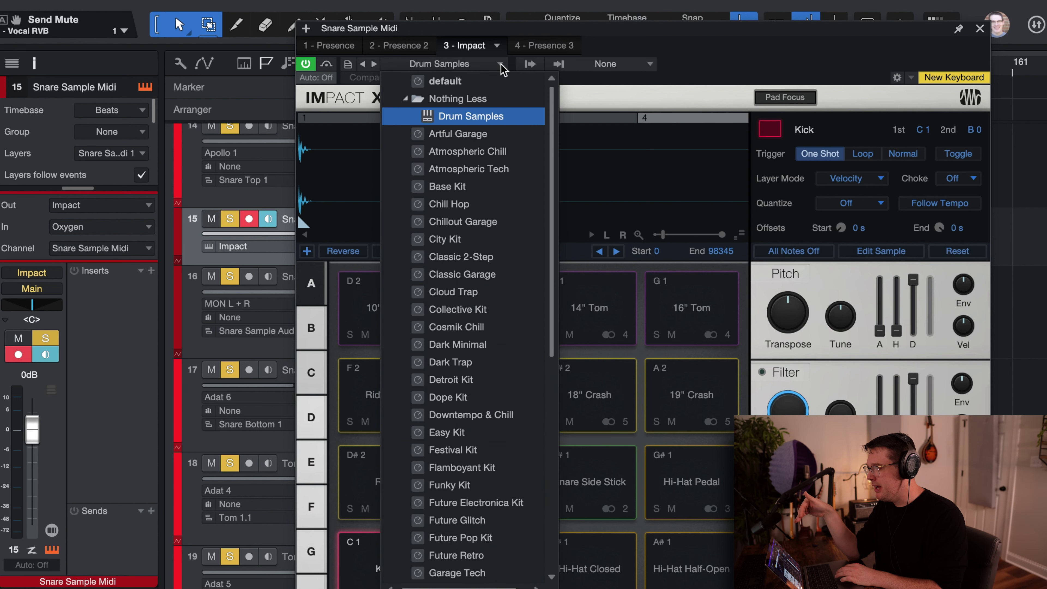
left_click(491, 100)
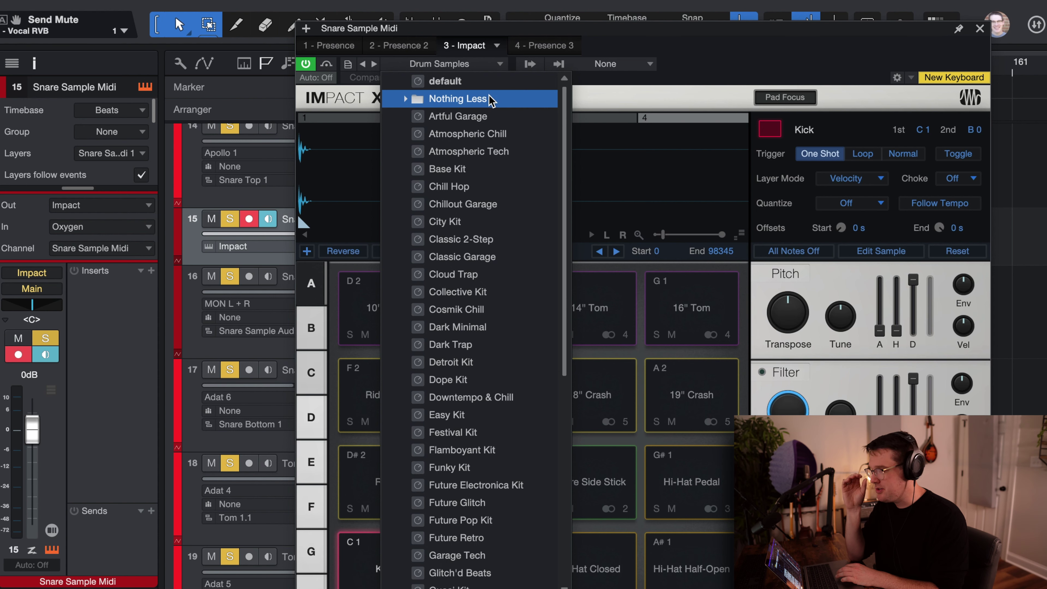
left_click(501, 101)
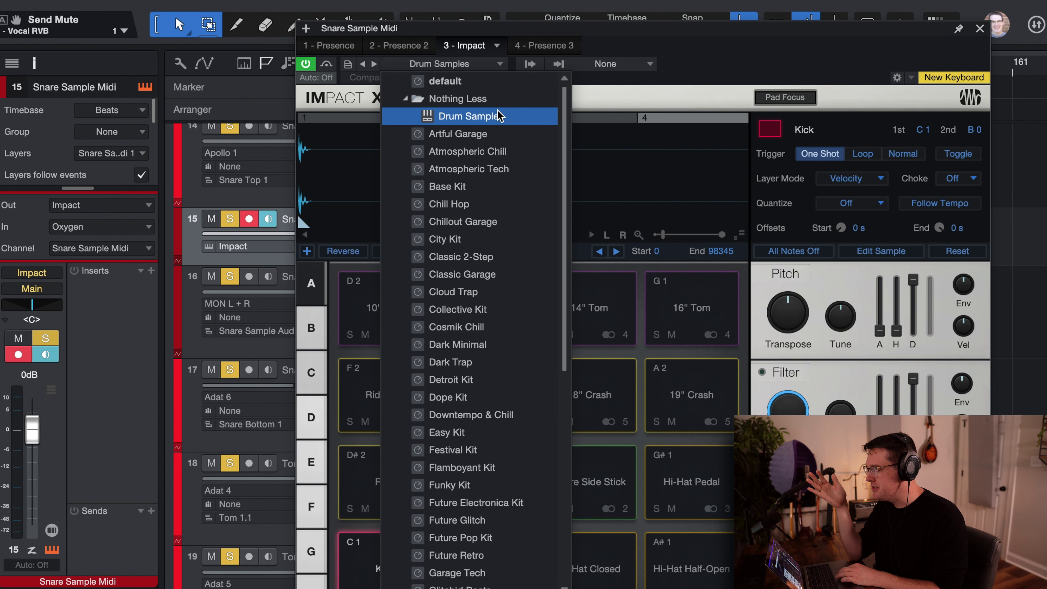
left_click(711, 44)
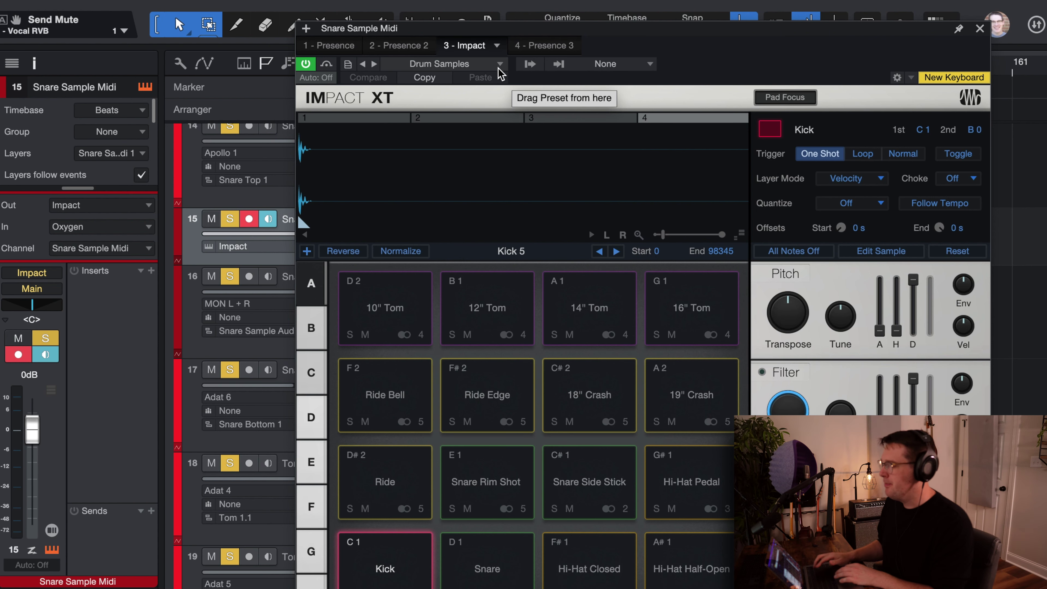
left_click(482, 557)
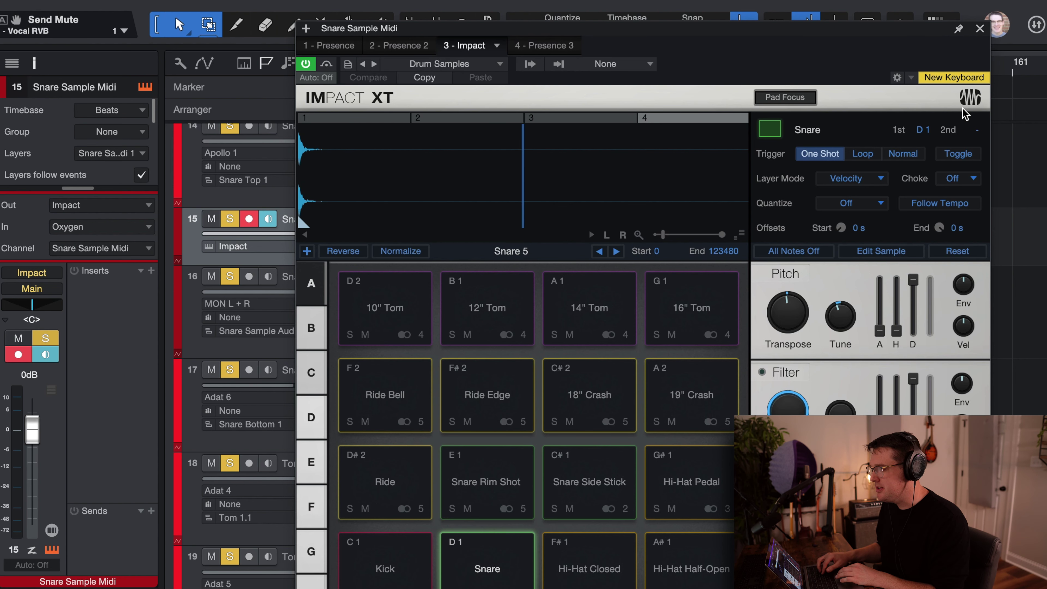
left_click(980, 28)
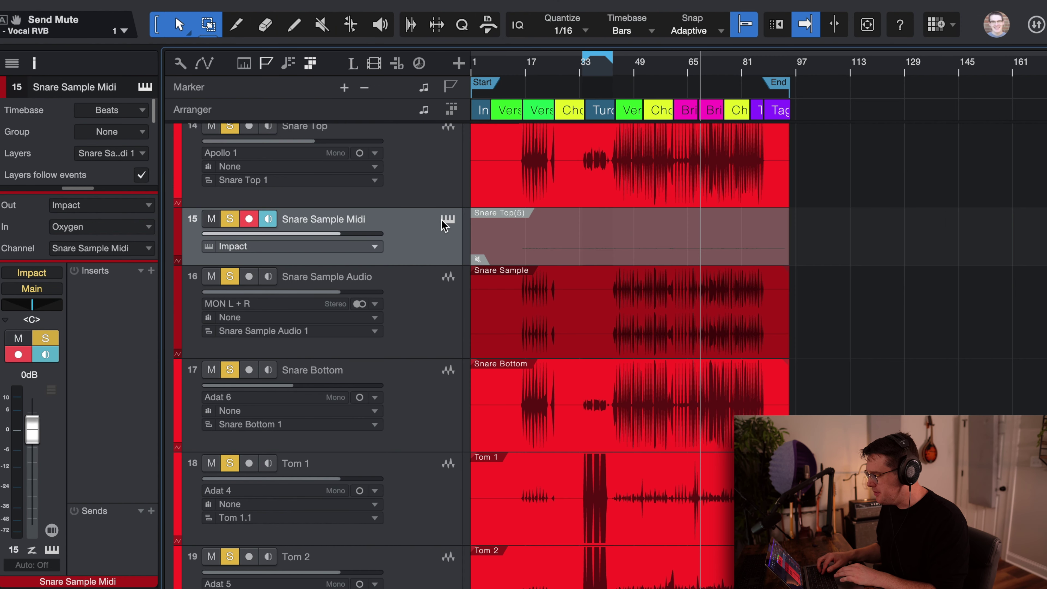
Set playback to around bar 65 and clear the Drums folder solo
scroll(444, 225, "up", 2)
left_click(695, 66)
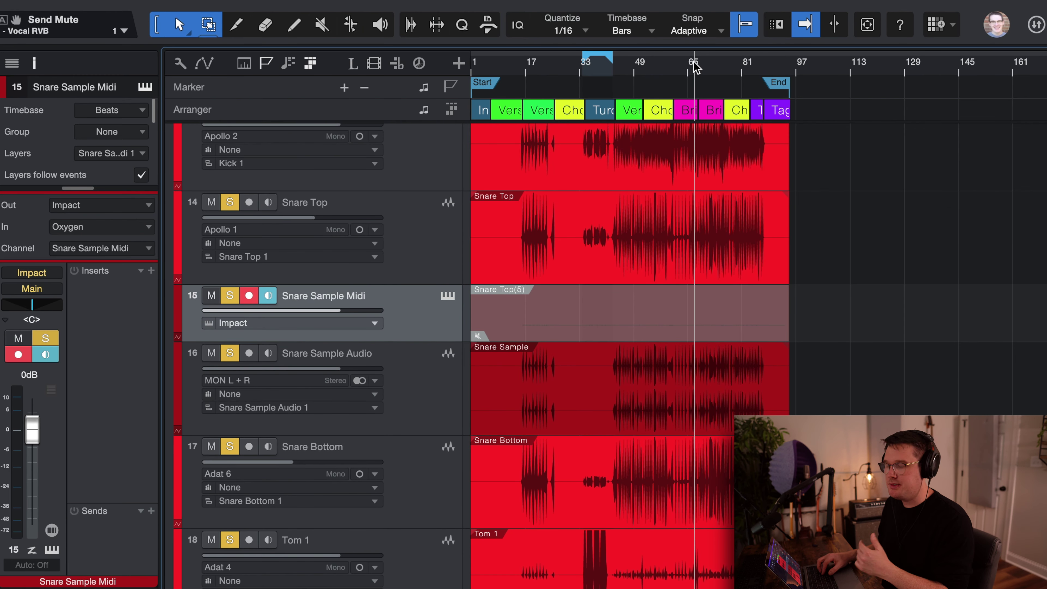
scroll(654, 309, "down", 2)
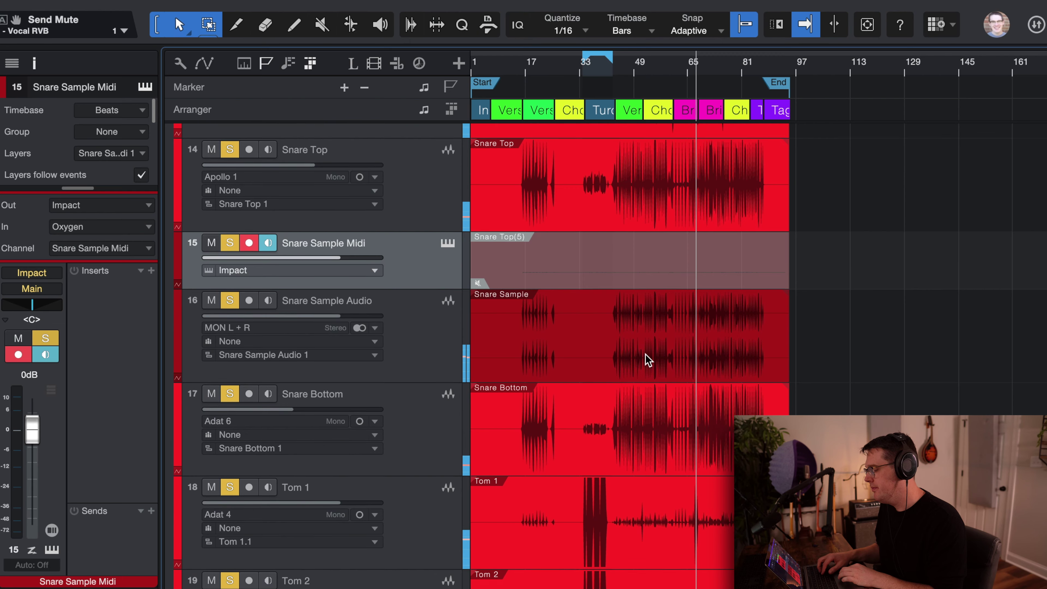
scroll(643, 328, "down", 2)
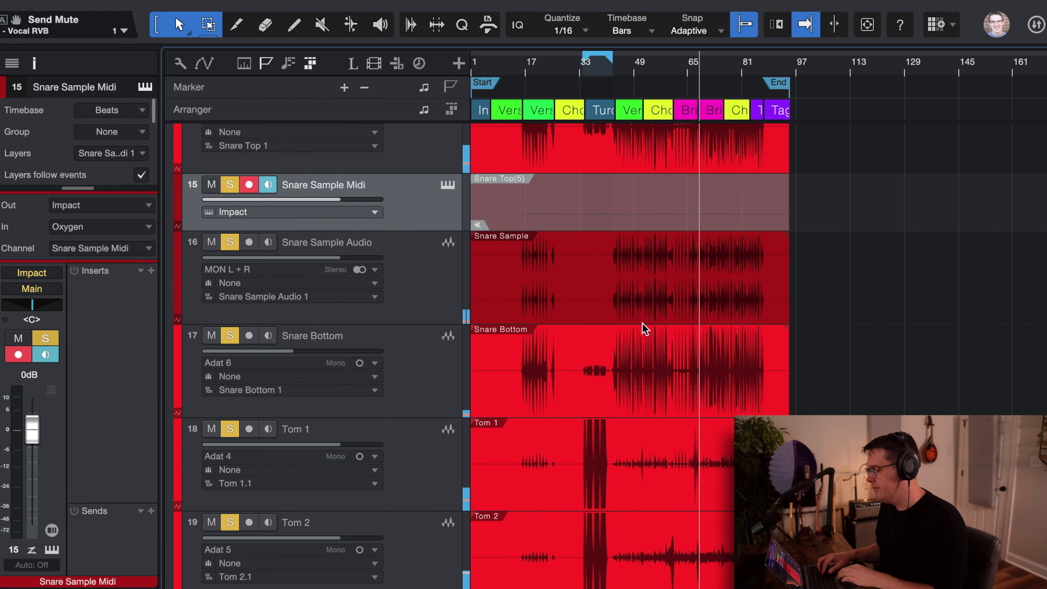
scroll(622, 330, "down", 2)
scroll(621, 332, "up", 5)
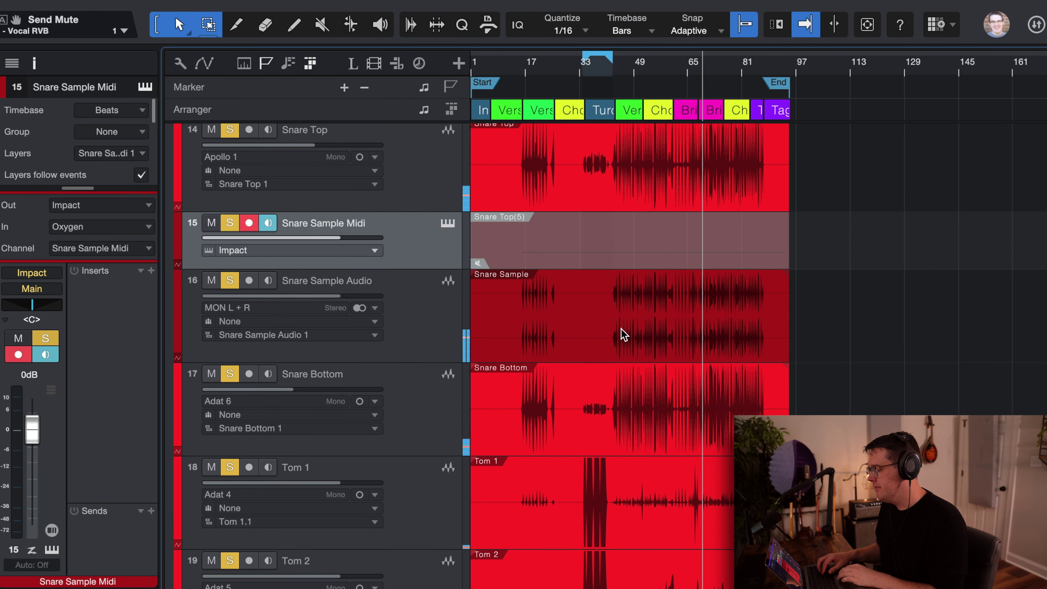
scroll(615, 276, "up", 8)
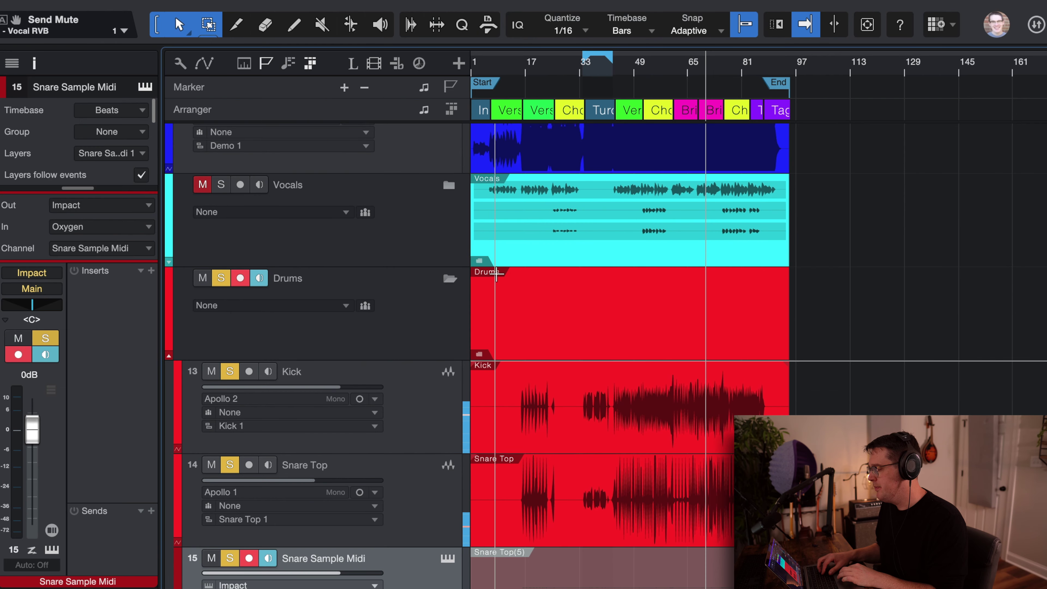
left_click(437, 311)
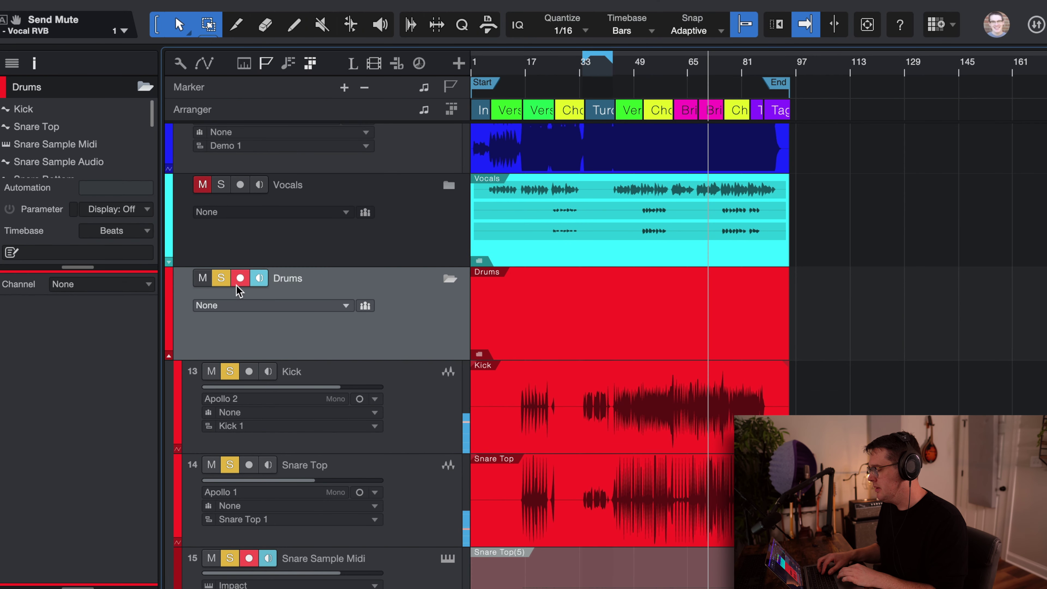
left_click(218, 278)
Expand the Guitars folder and select the EG Heavy Chords track to show its inserts
scroll(471, 436, "down", 20)
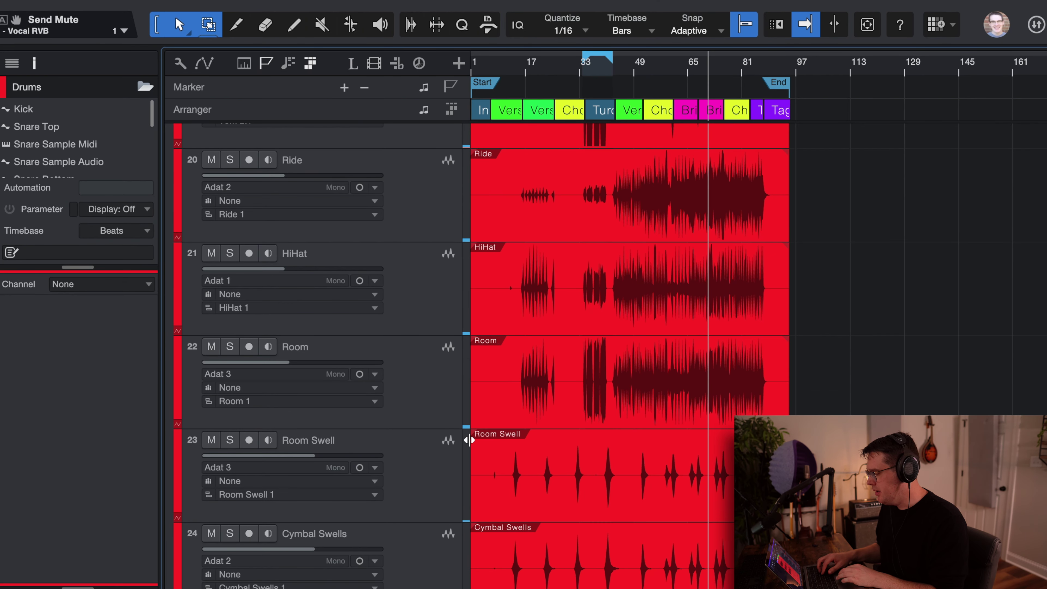
scroll(487, 510, "down", 2)
left_click(442, 448)
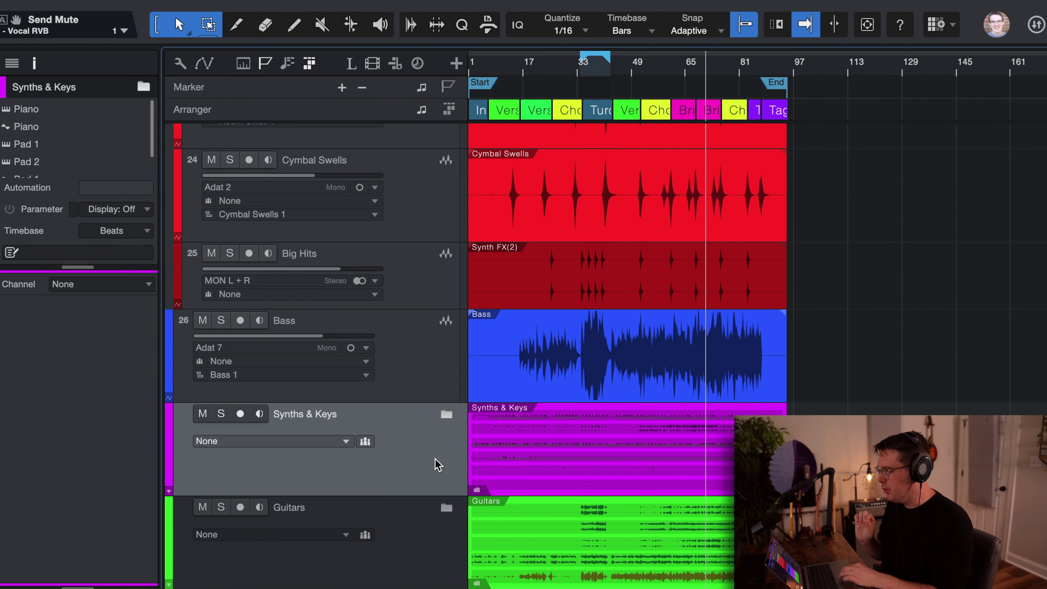
left_click(438, 523)
left_click(447, 507)
scroll(437, 454, "down", 10)
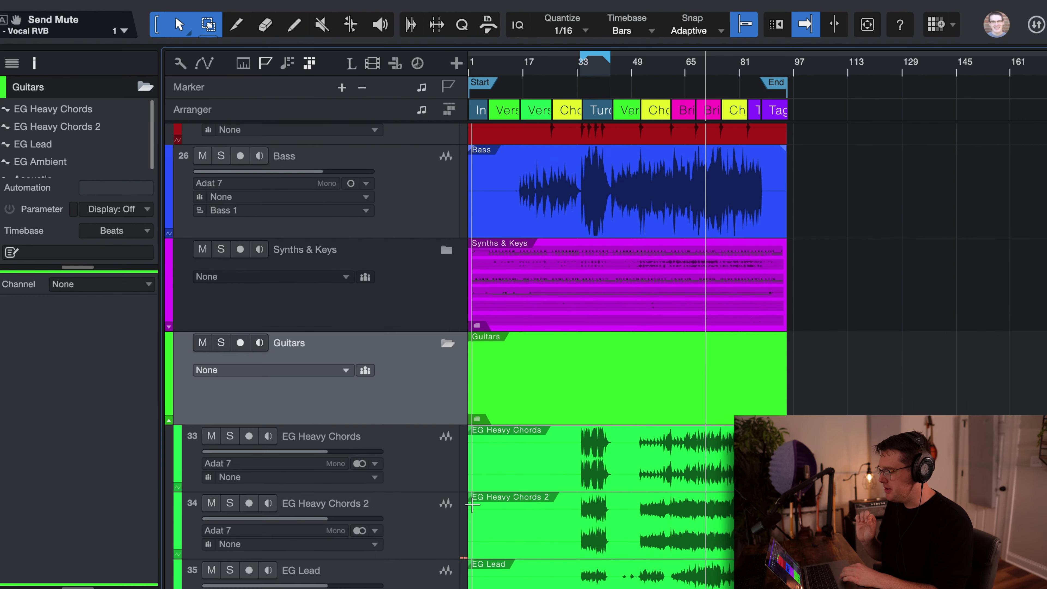
left_click(429, 368)
left_click(427, 294)
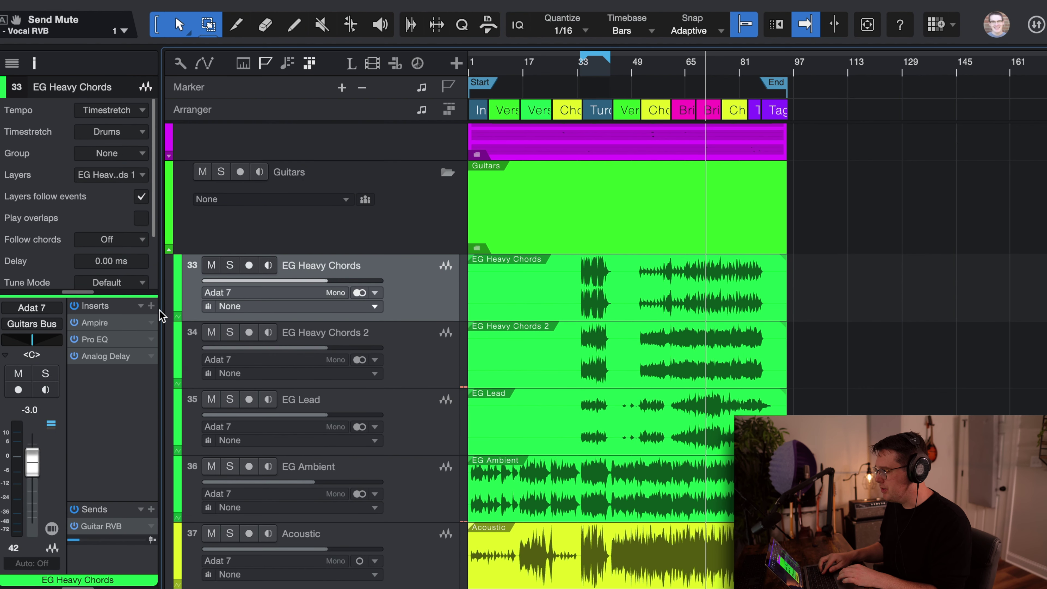
left_click(100, 323)
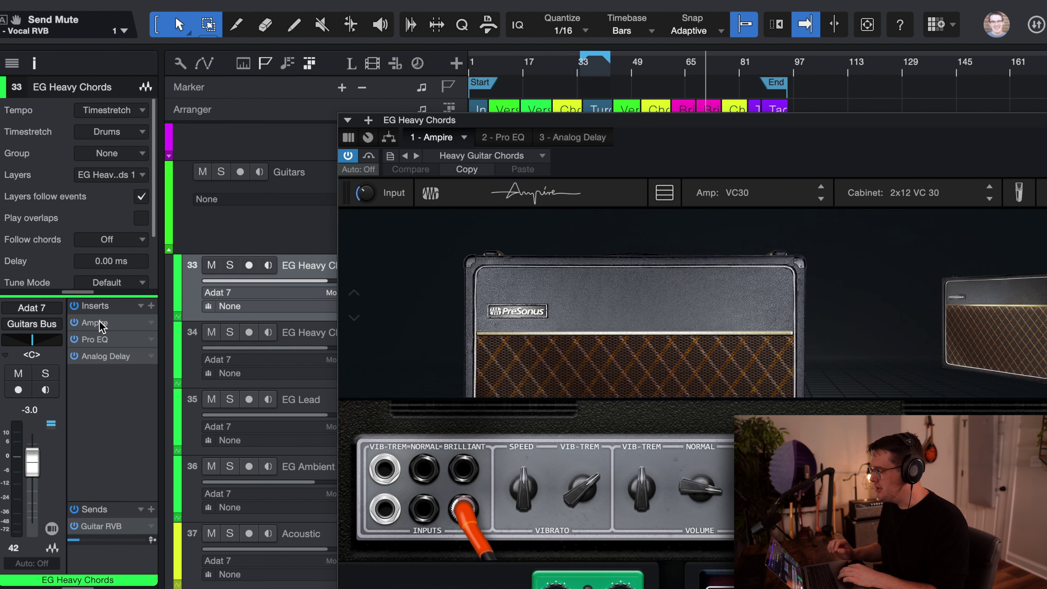
left_click(651, 129)
left_click_drag(651, 128, 592, 118)
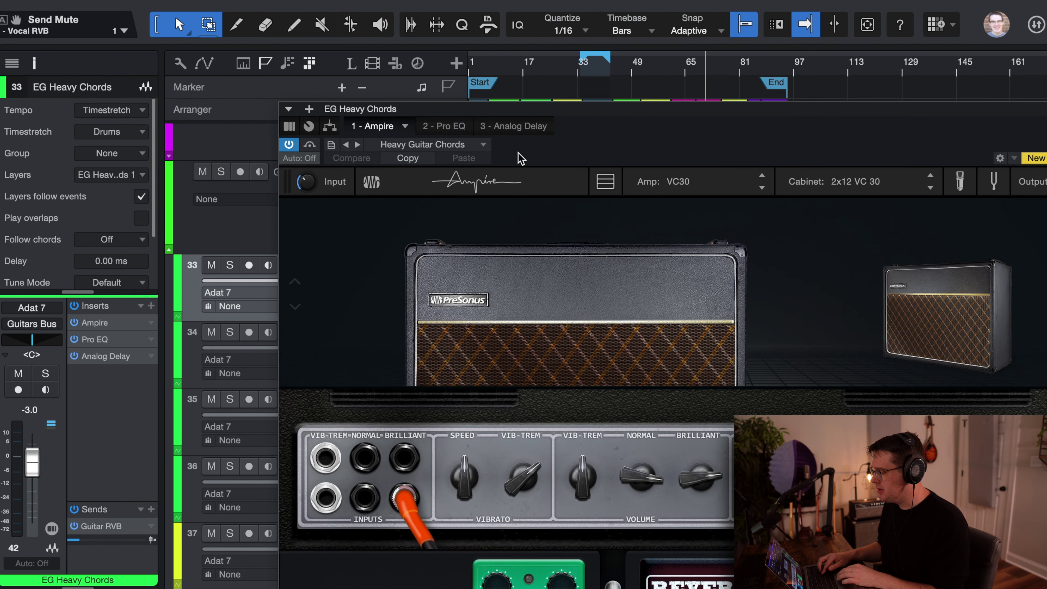
key("s")
key("space")
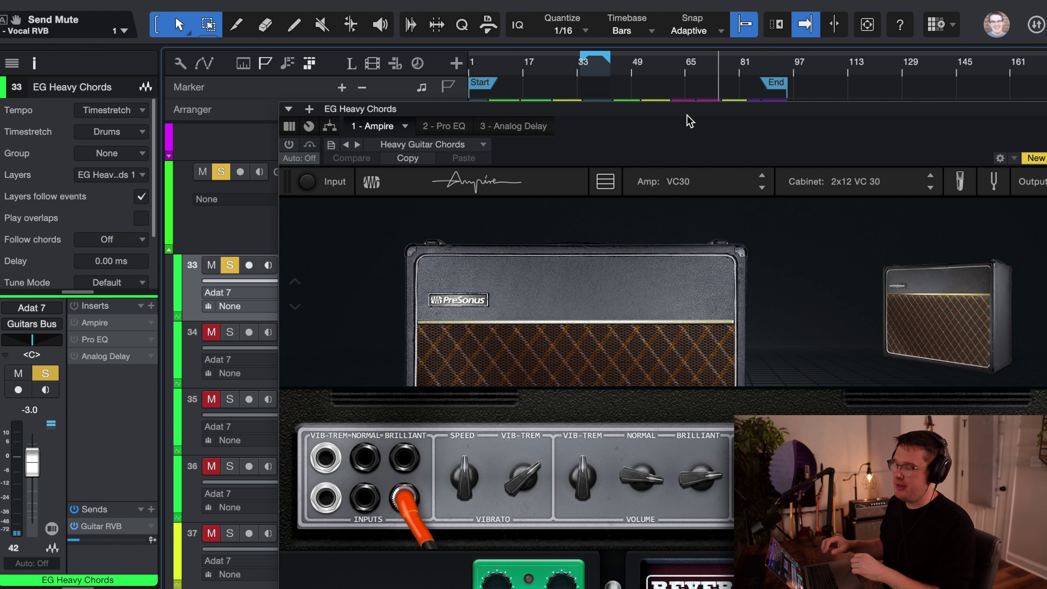
left_click(73, 307)
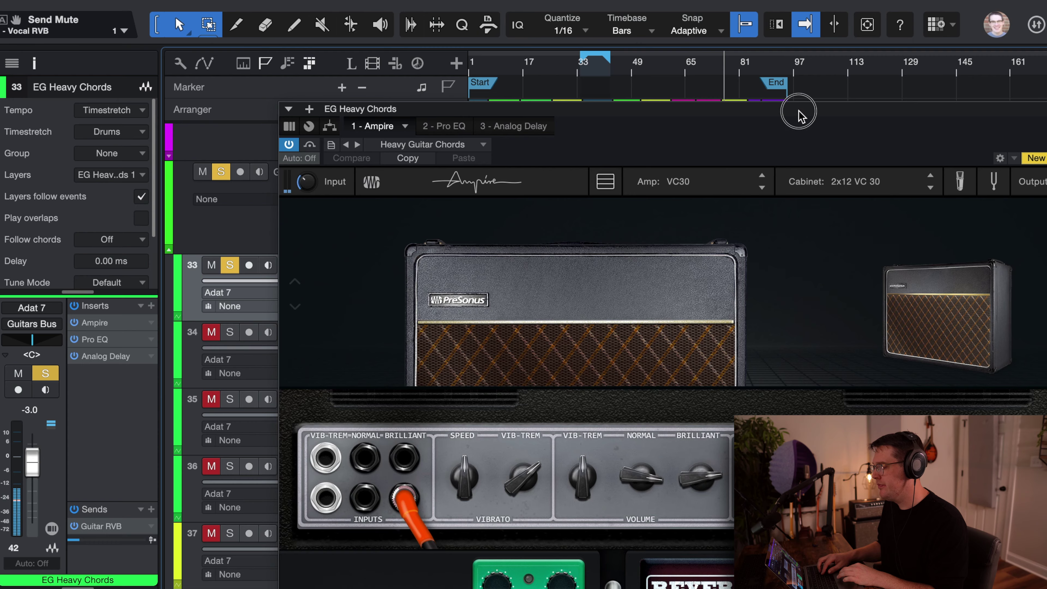
left_click_drag(799, 110, 799, 45)
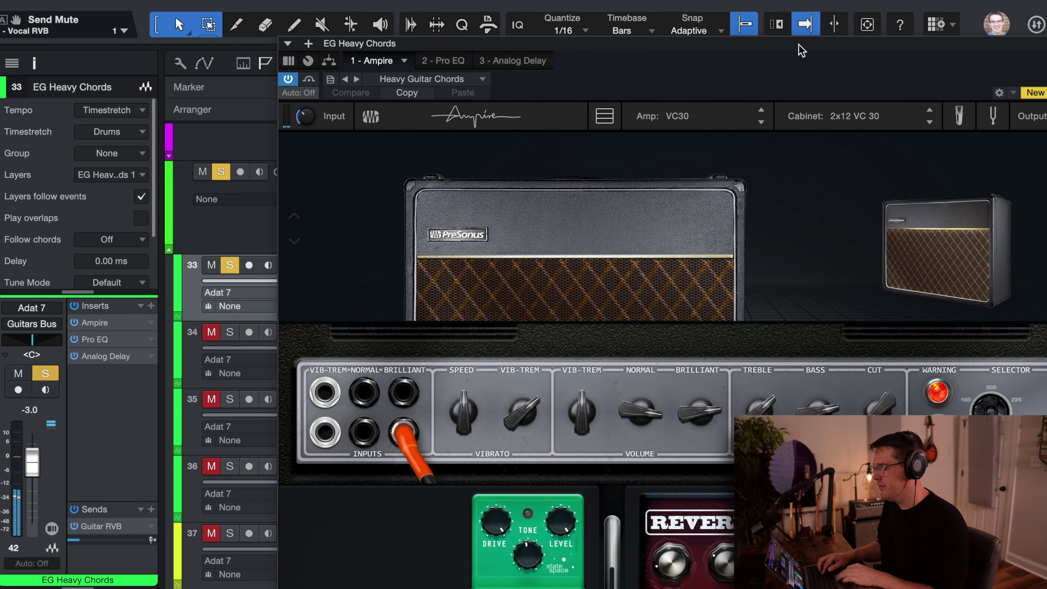
left_click(482, 79)
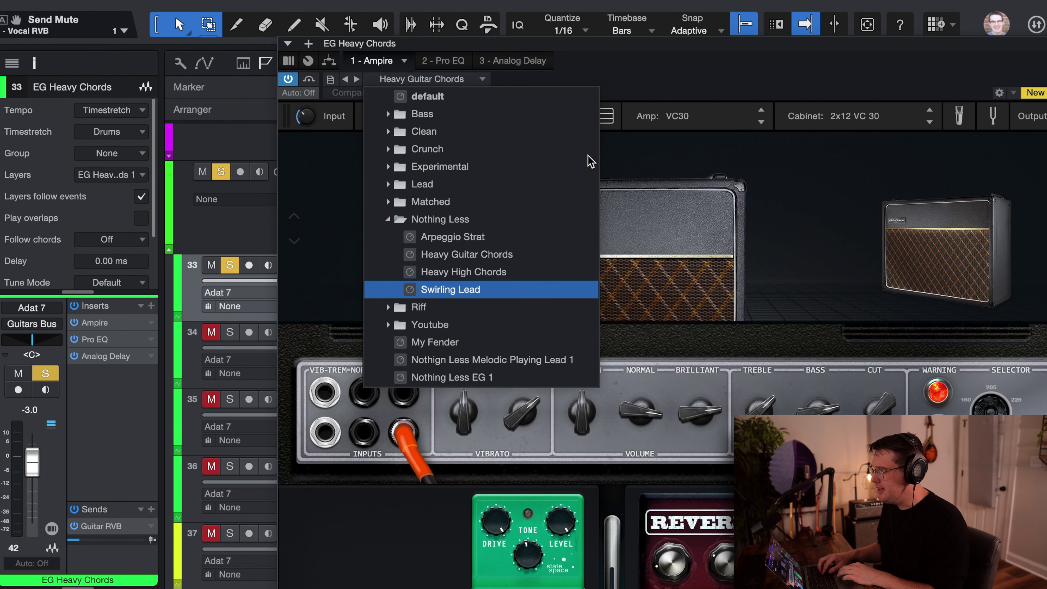
left_click(698, 61)
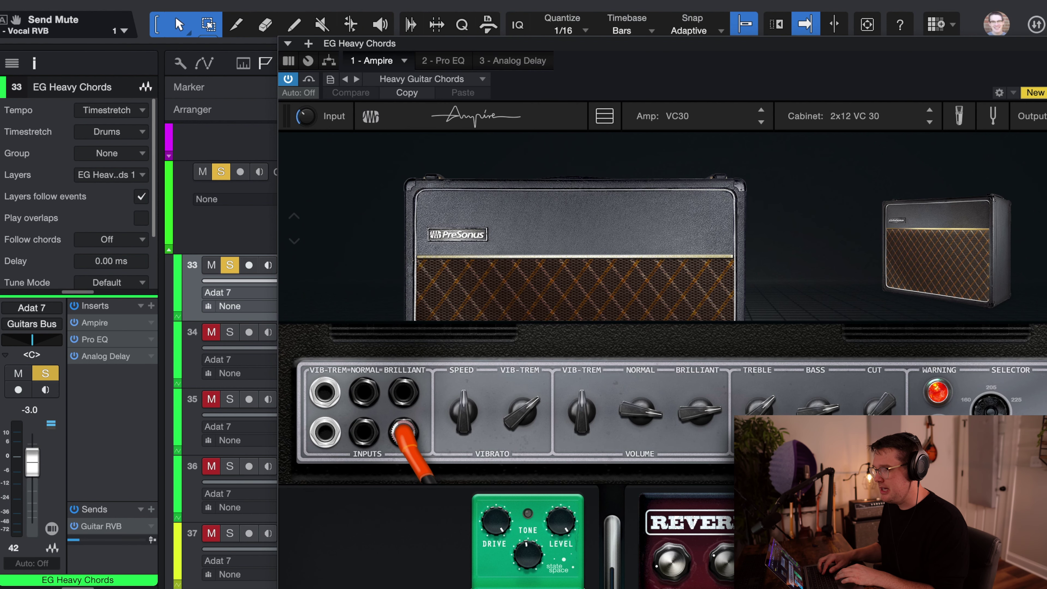
key("super+w")
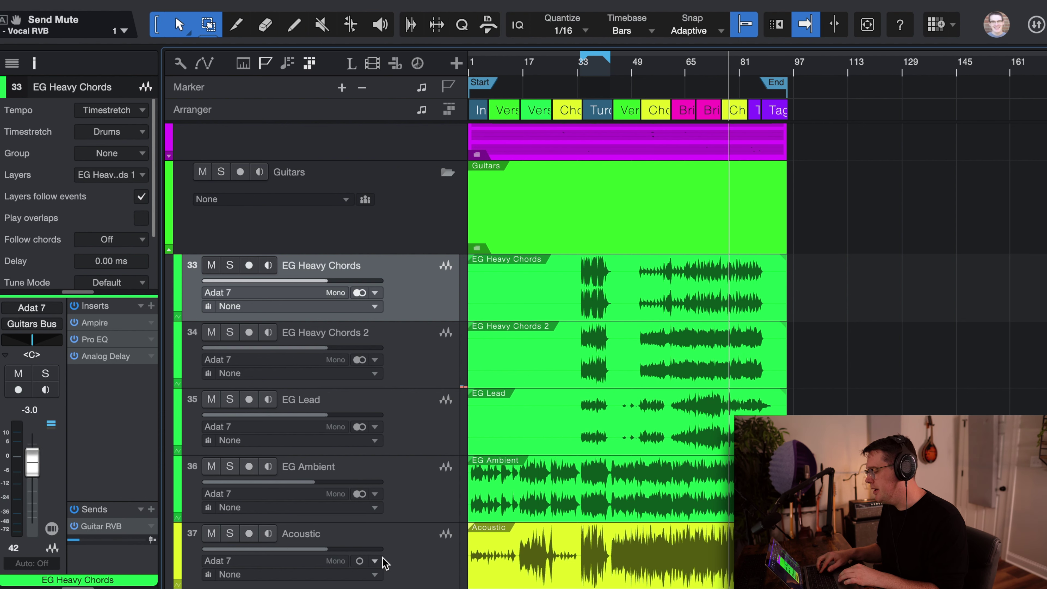
left_click(434, 554)
Expand Synths & Keys and inspect the Piano track's Presence instrument, then close it
scroll(493, 335, "up", 5)
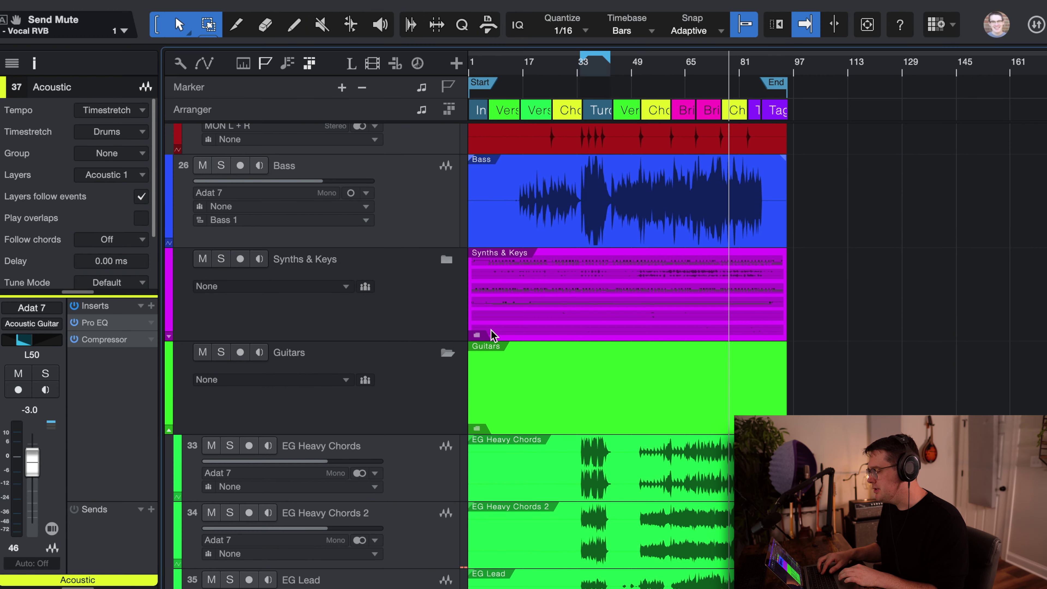
left_click(447, 260)
scroll(584, 316, "down", 5)
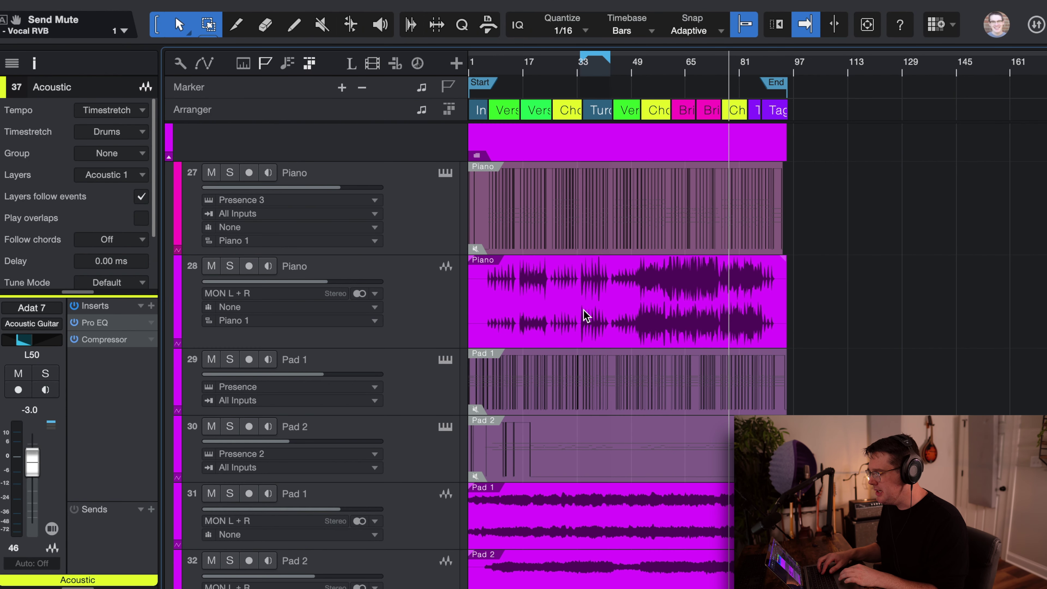
left_click(450, 190)
left_click(447, 174)
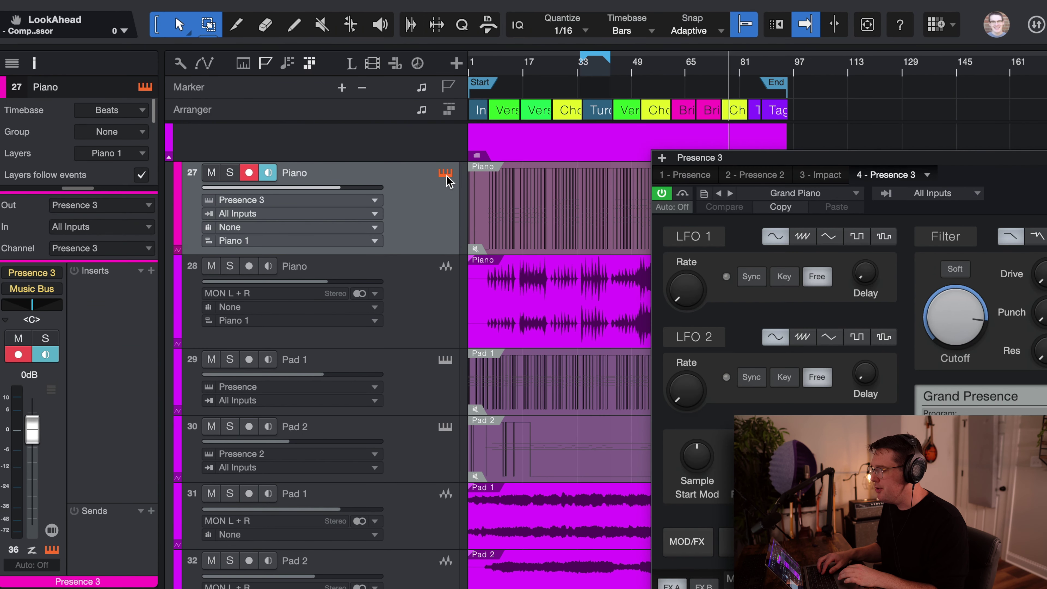
left_click_drag(954, 158, 565, 78)
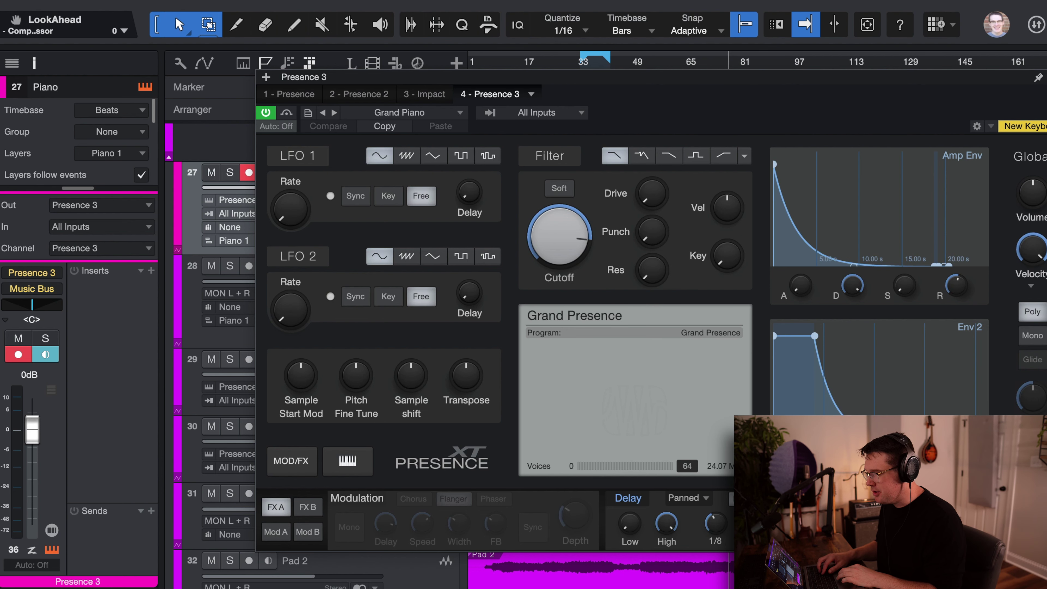
key("super+w")
Solo the audio Piano track 28, play from a slightly earlier point, then clear the solo
left_click(446, 307)
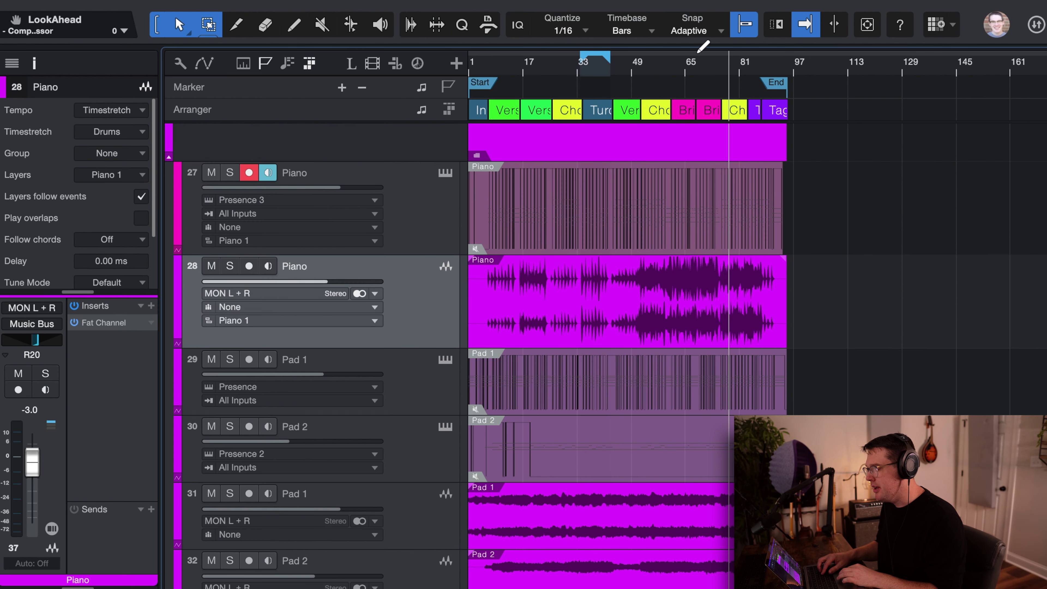
left_click(716, 66)
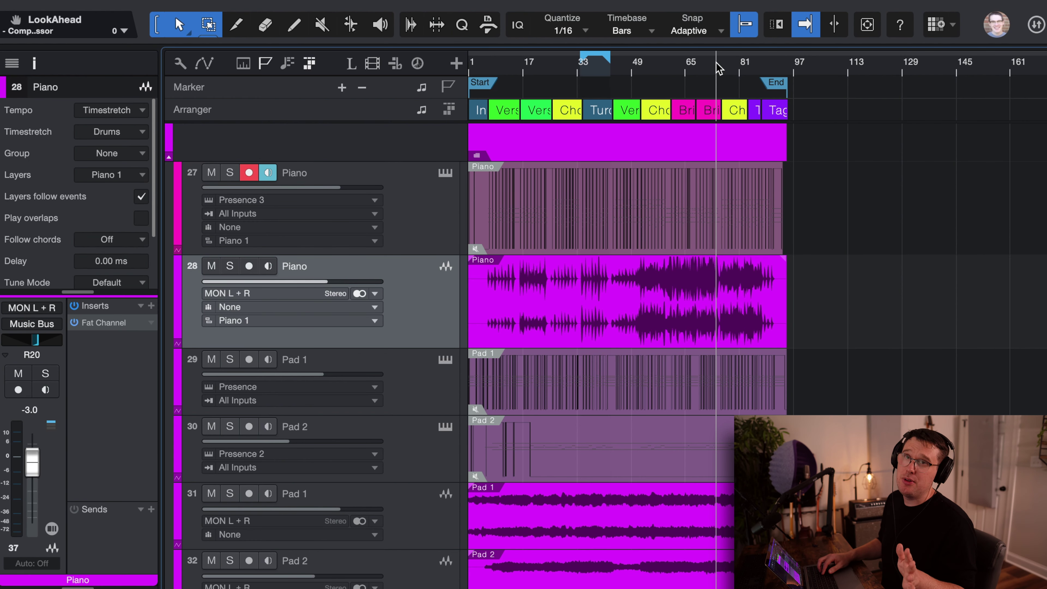
key("s")
key("space")
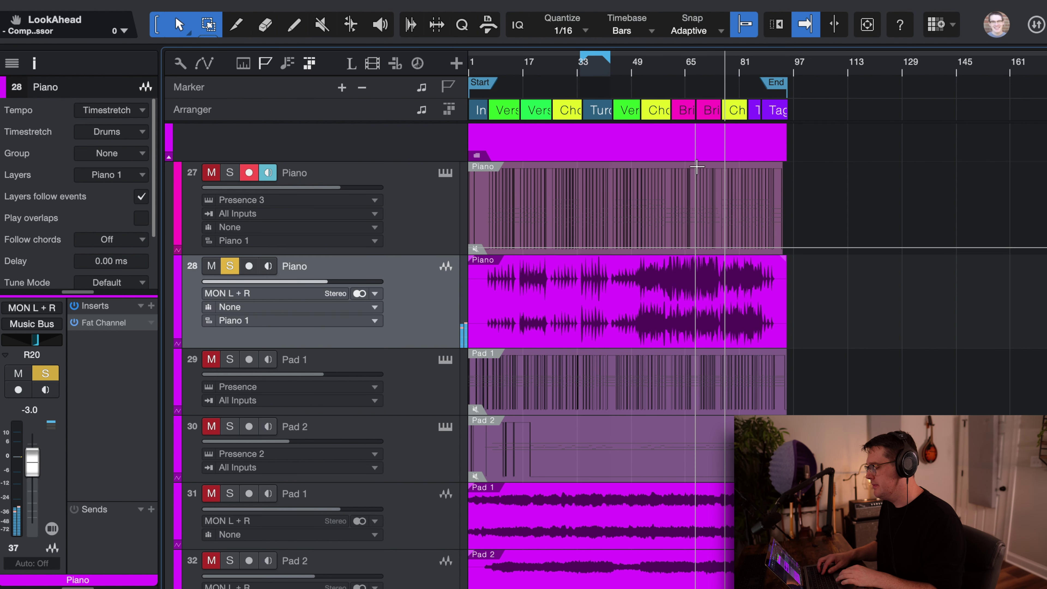
scroll(693, 239, "down", 2)
scroll(685, 233, "down", 1)
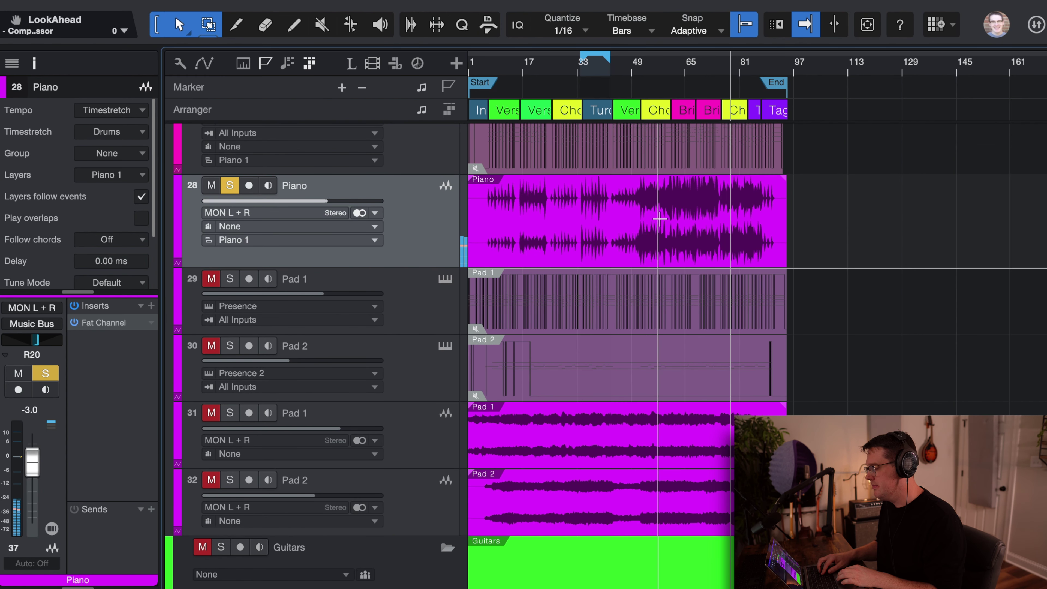
key("Down")
key("Down")
key("Down")
Open Pad 2's Presence instrument, review the Swirling Air Pad preset list, and close the window
left_click(445, 346)
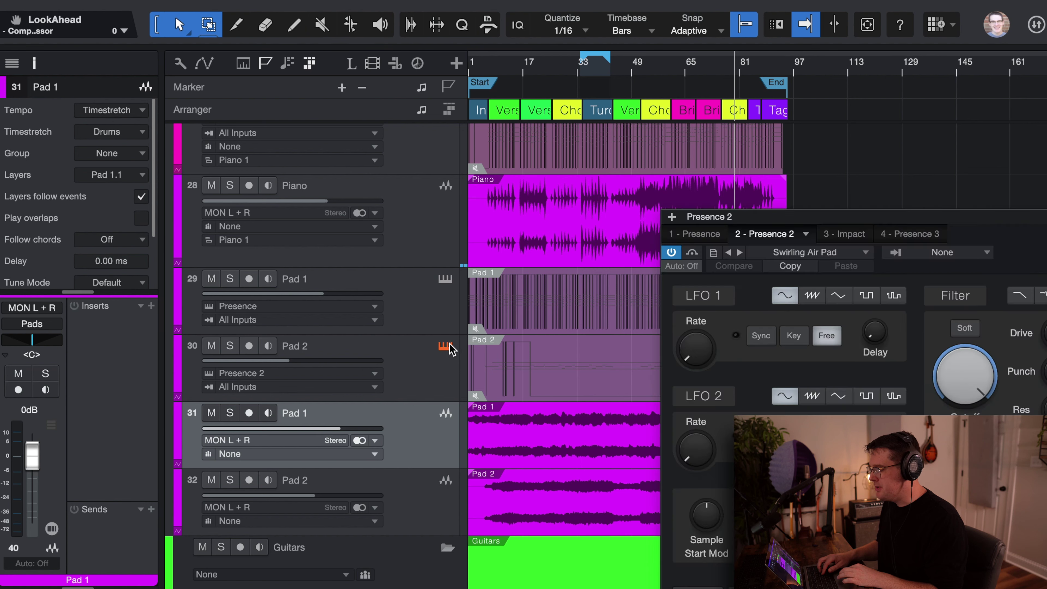
left_click_drag(965, 222, 615, 73)
left_click(514, 104)
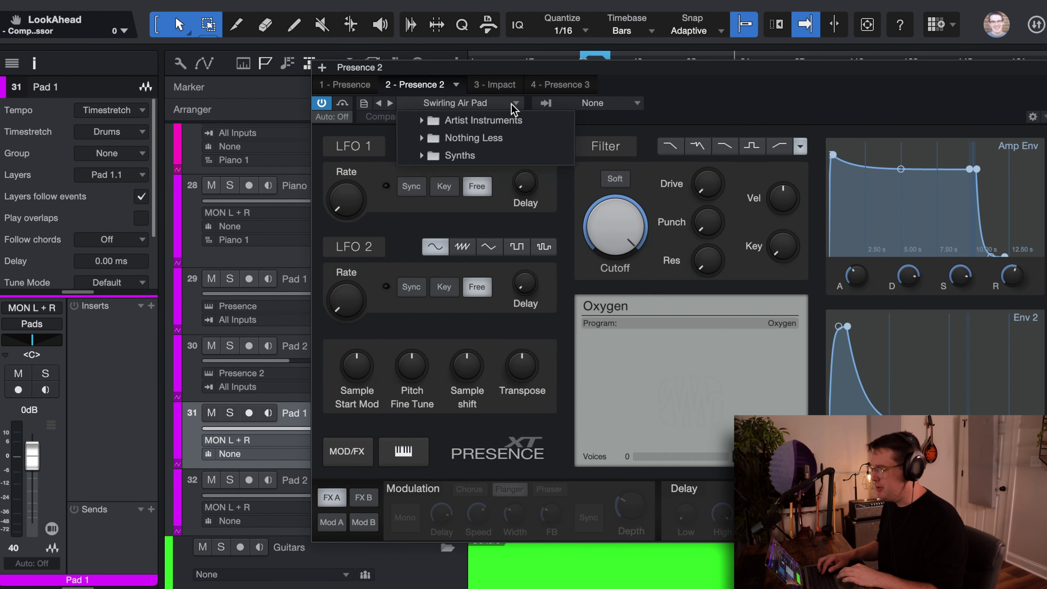
left_click(755, 119)
key("super+w")
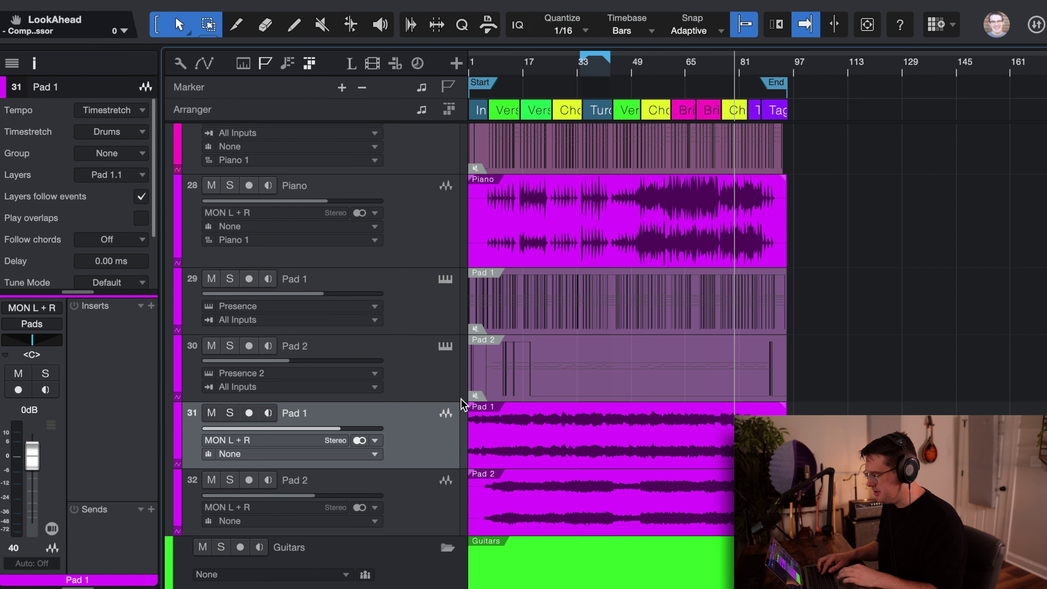
Solo both the Pad 1 and Pad 2 audio tracks
left_click(418, 485)
left_click(423, 444)
left_click(419, 485)
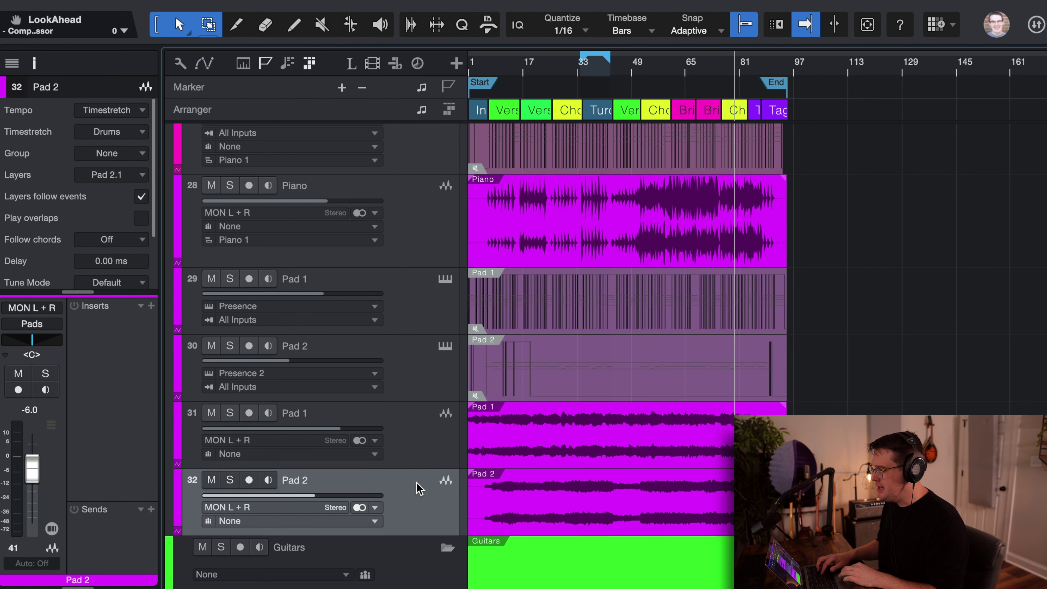
left_click(418, 452)
key("s")
left_click(406, 478)
key("s")
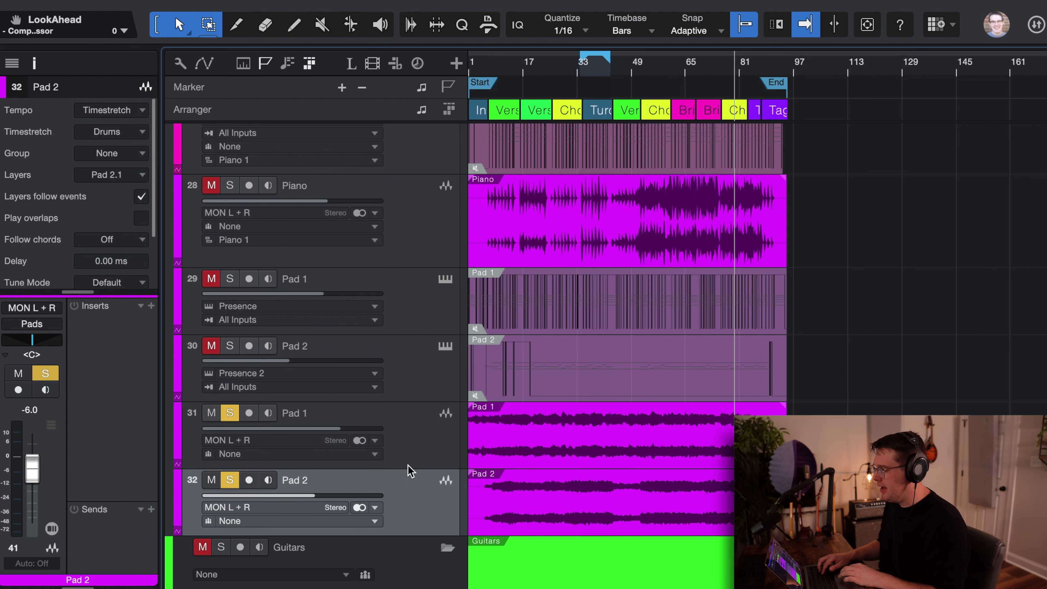
left_click(424, 442)
Play the pads from bar 65, then stop and clear the Pad 1 and Pad 2 solos
left_click(685, 63)
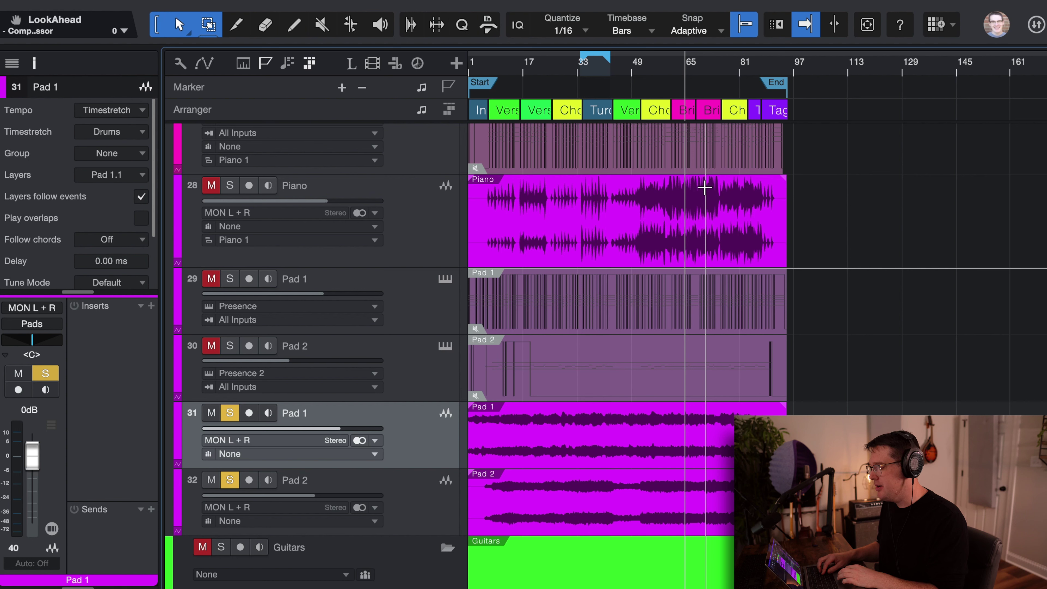
key("space")
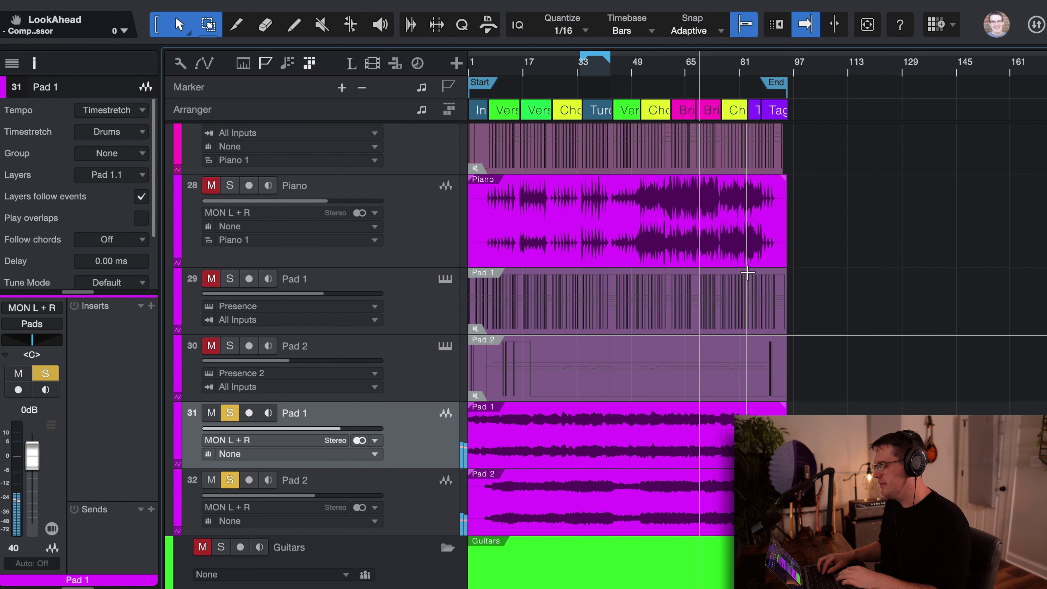
key("m")
key("s")
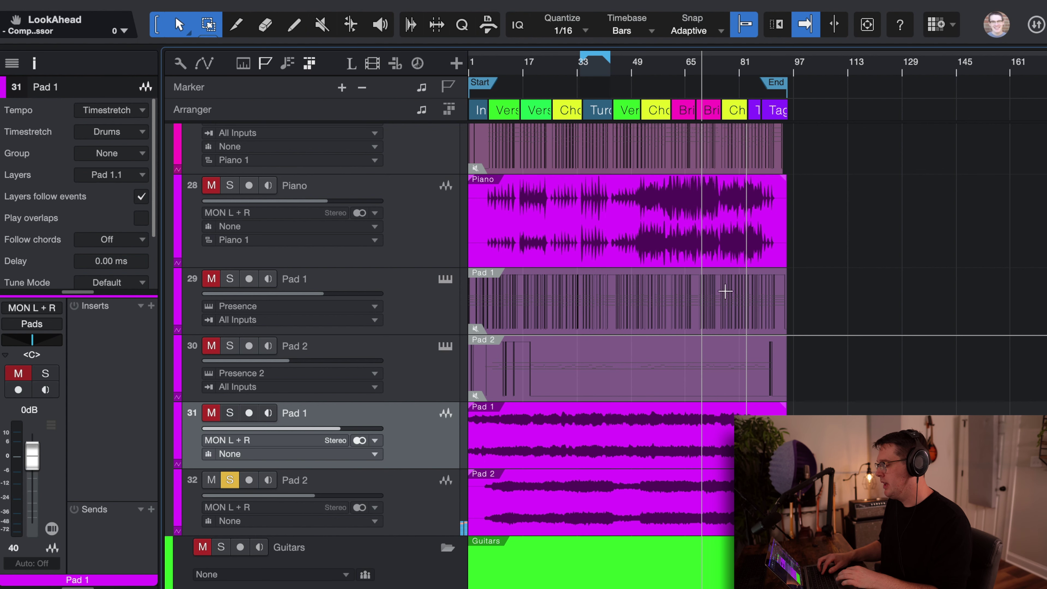
left_click(431, 495)
key("s")
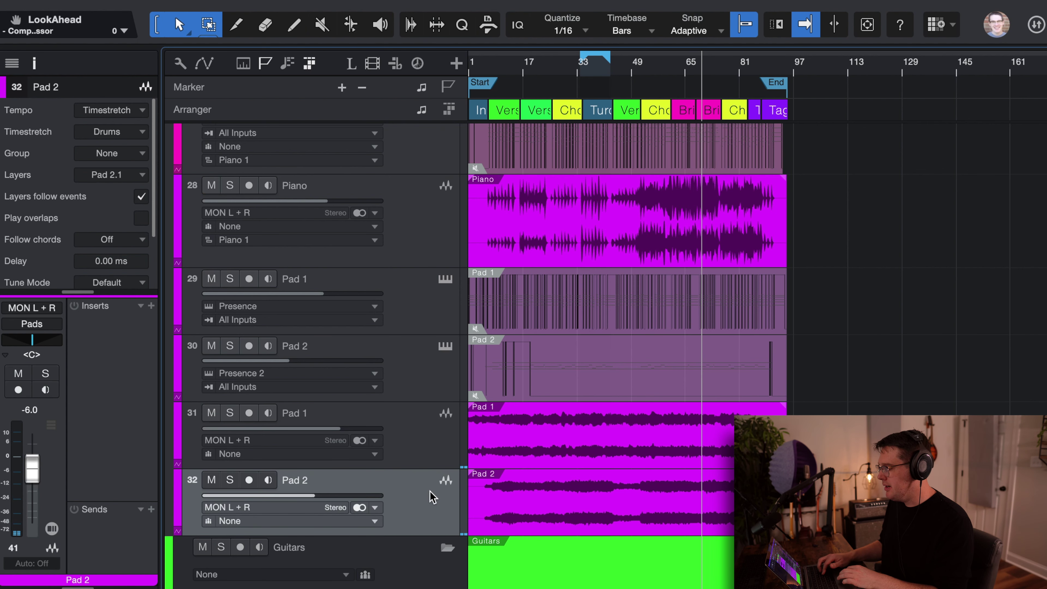
scroll(431, 495, "down", 5)
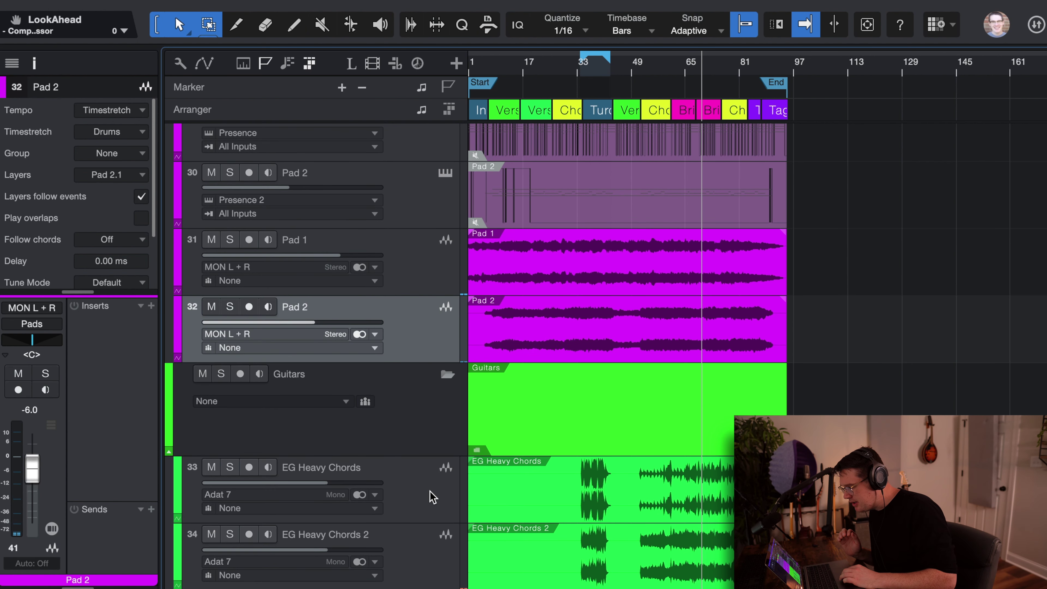
scroll(431, 495, "down", 6)
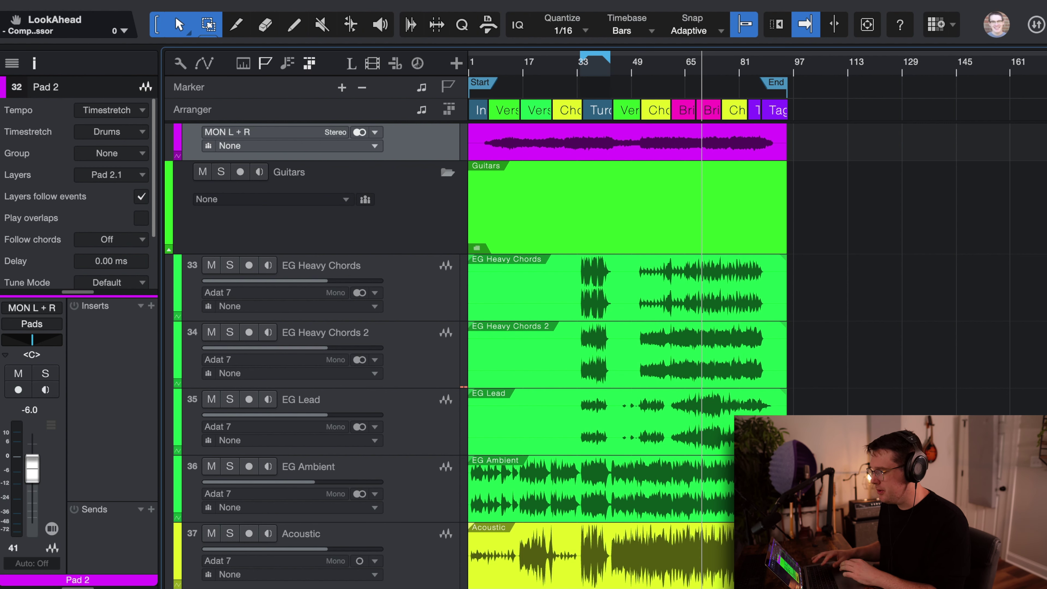
Switch to Finder, back up to the song folder, and open the Studio One user folder
key("super+Tab")
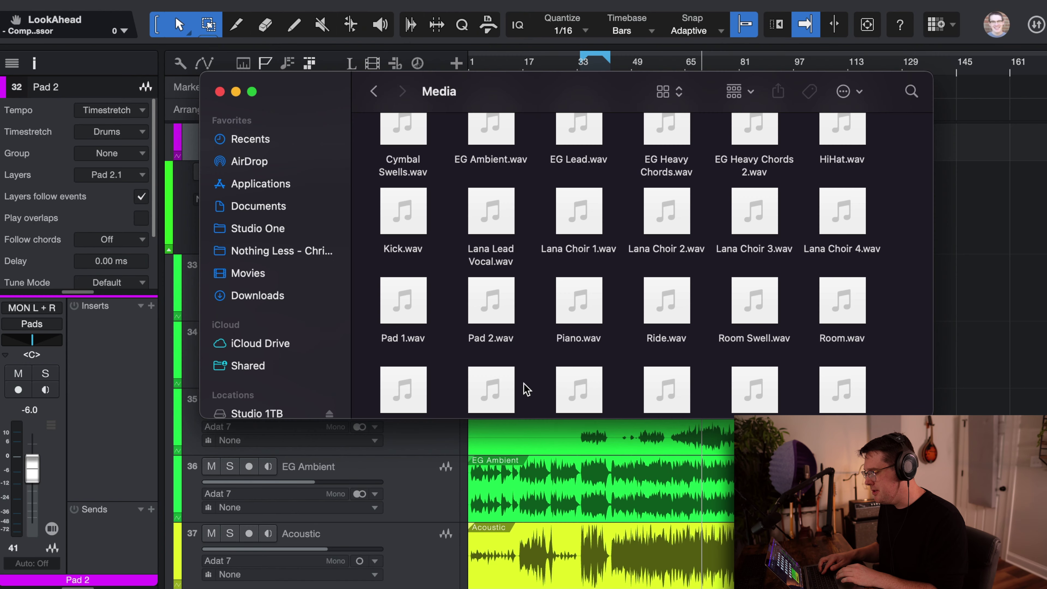
left_click(374, 92)
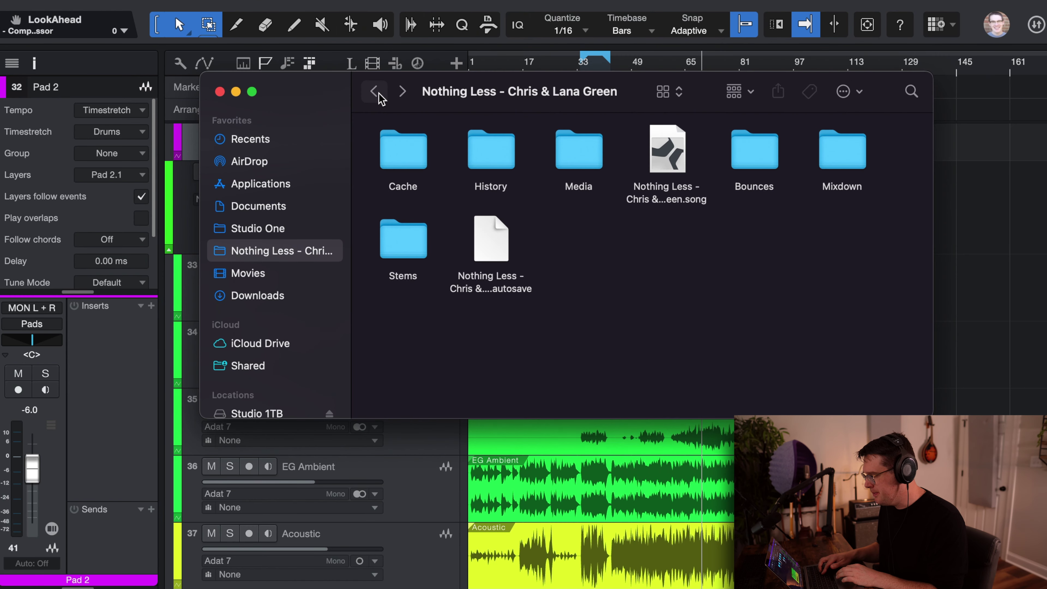
left_click(311, 229)
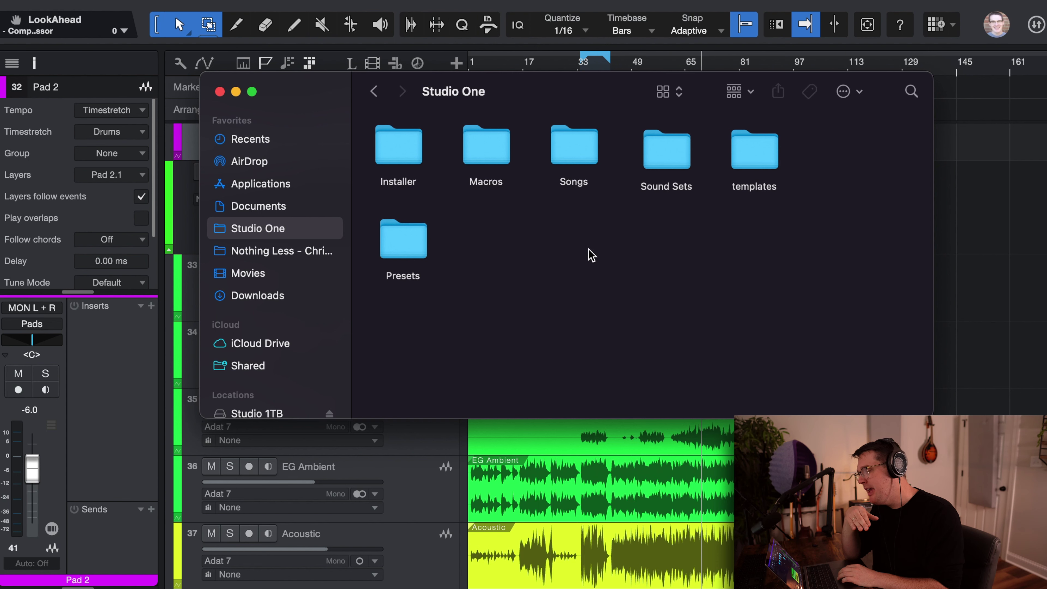
Browse Presets > PreSonus > Ampire > Nothing Less to see its four .preset files, then back up
double_click(406, 245)
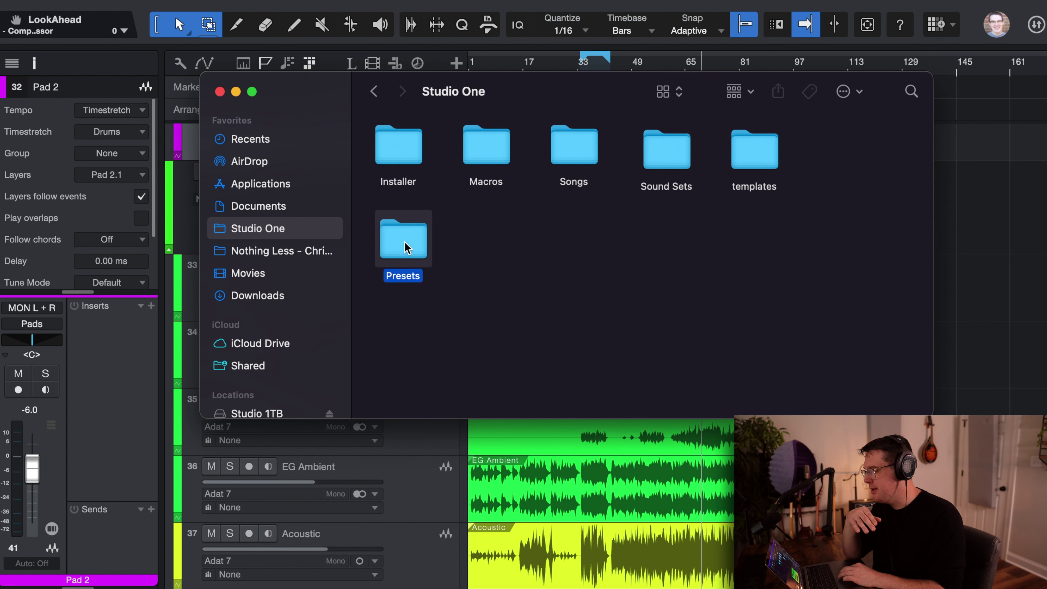
double_click(409, 152)
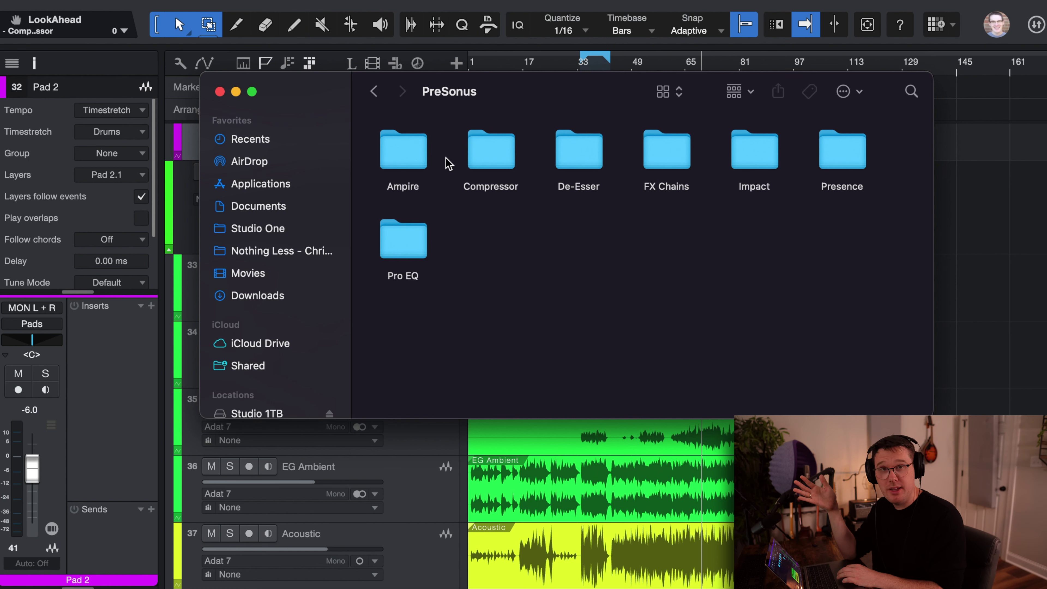
double_click(414, 148)
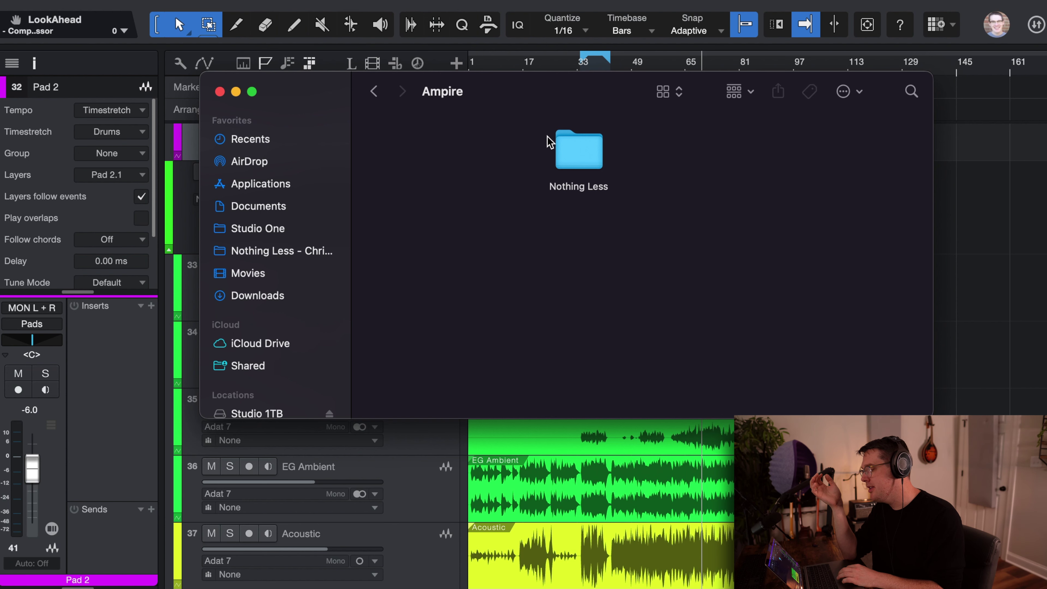
double_click(601, 152)
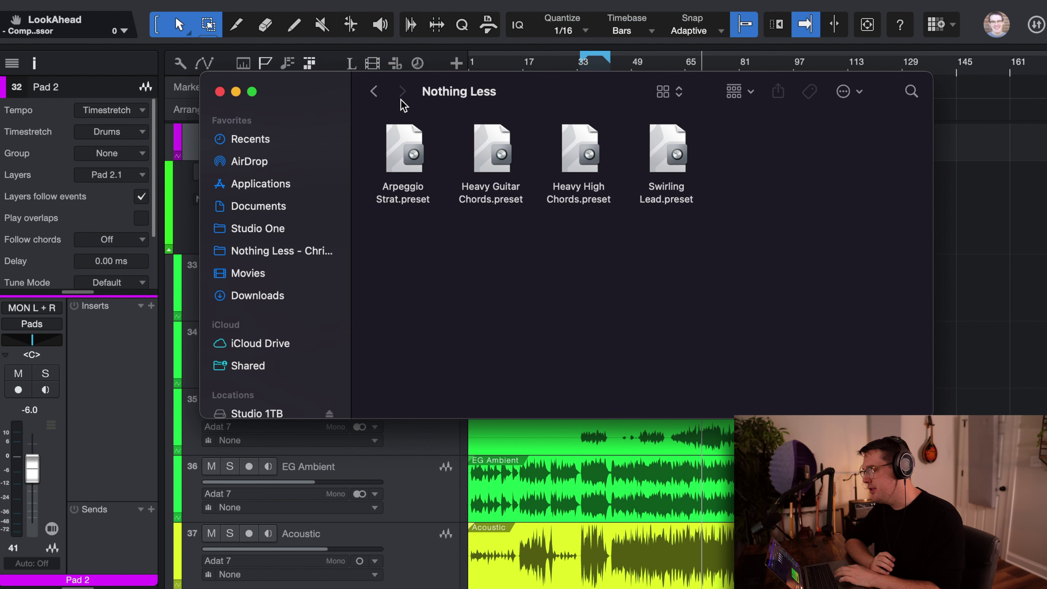
left_click(370, 91)
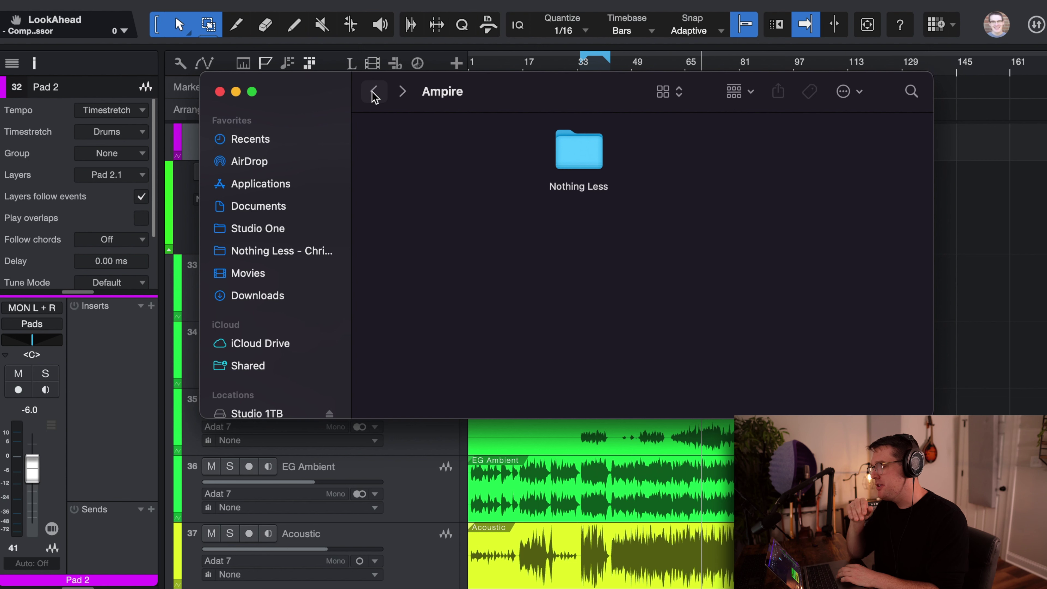
Peek into Impact presets, open Presence's Nothing Less folder, then hide Finder to return to Studio One
left_click(373, 93)
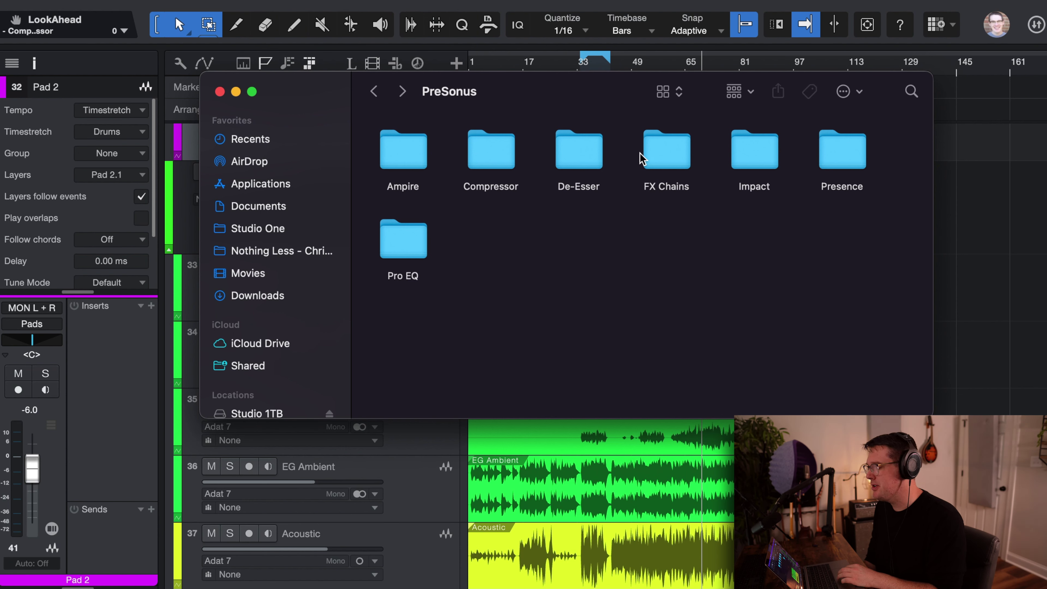
double_click(746, 151)
left_click(373, 92)
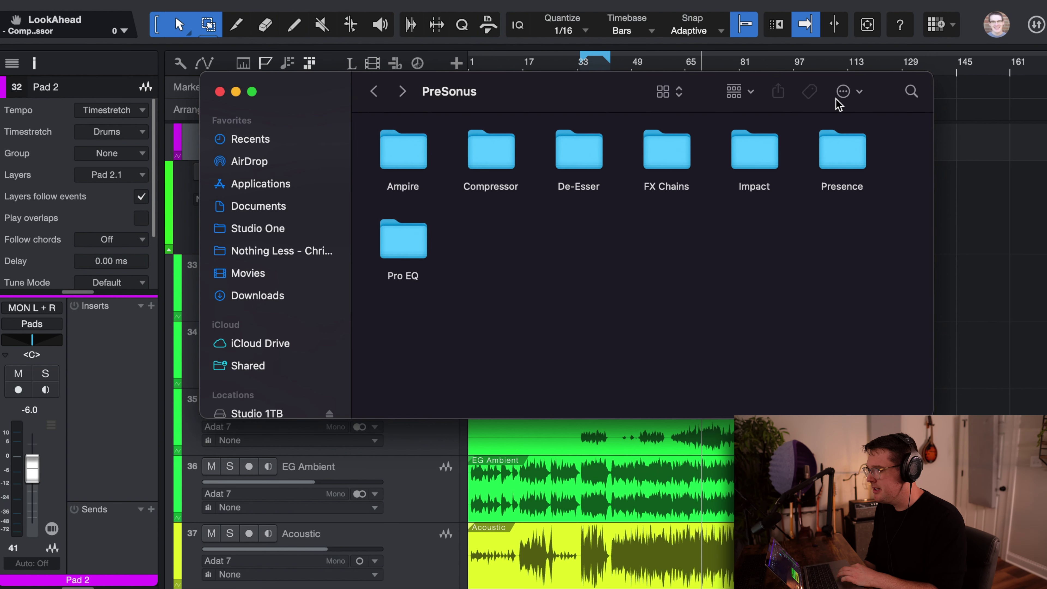
double_click(841, 149)
left_click(428, 139)
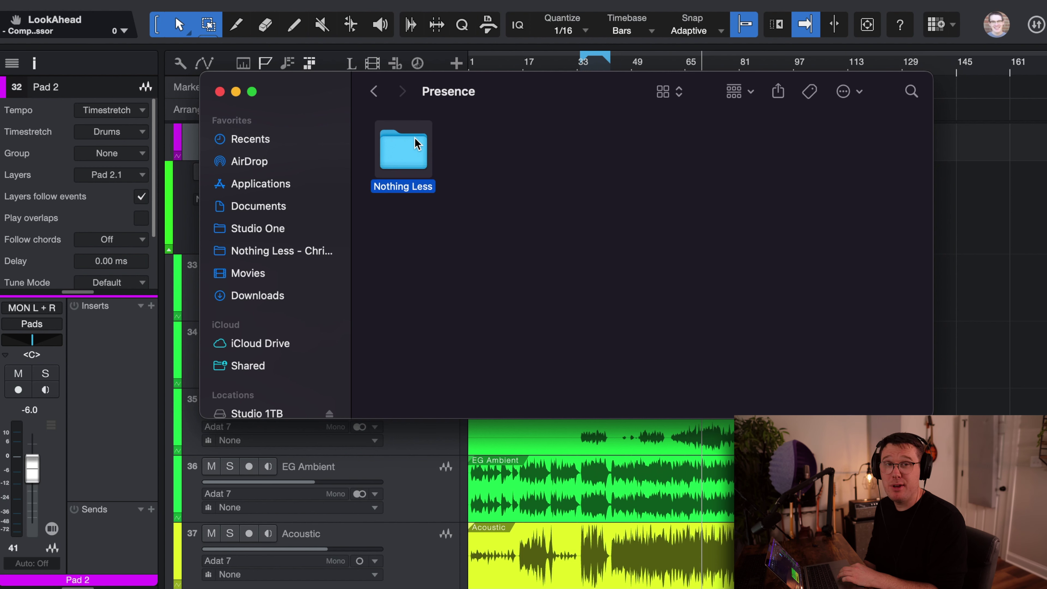
double_click(415, 140)
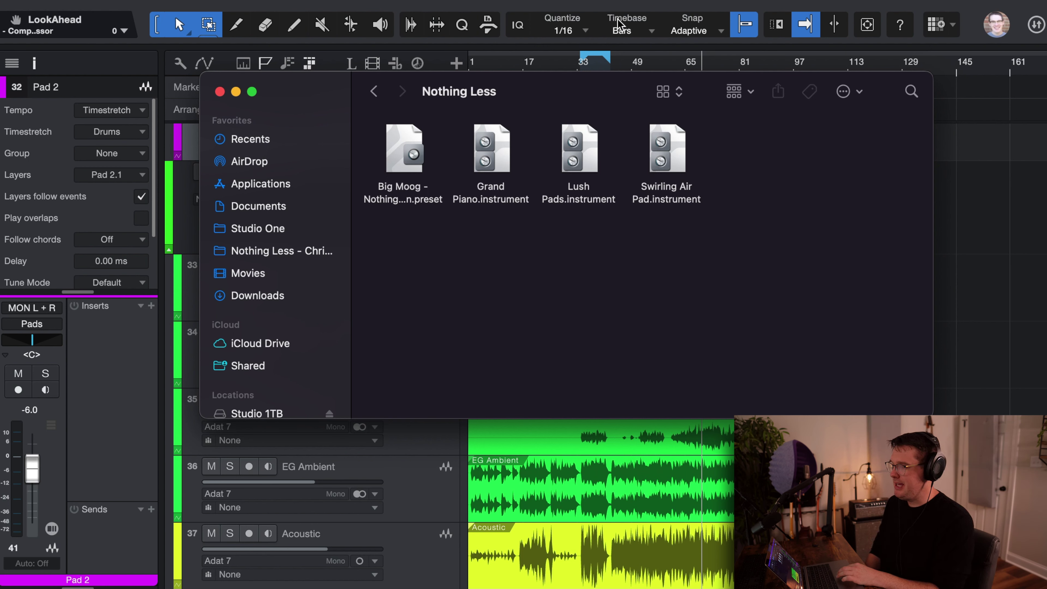
key("super+w")
scroll(671, 335, "up", 10)
scroll(627, 303, "up", 10)
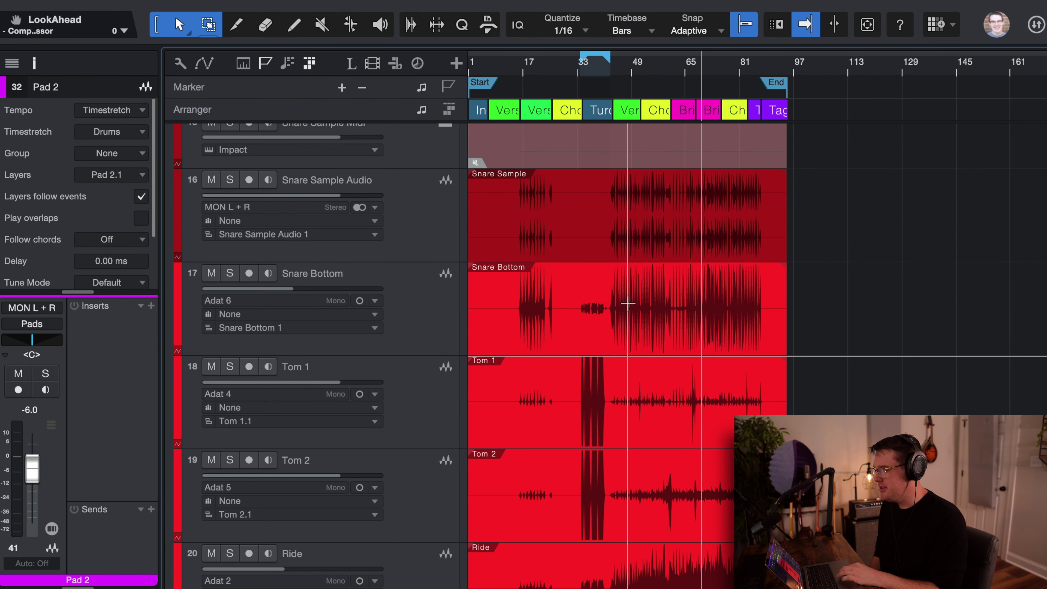